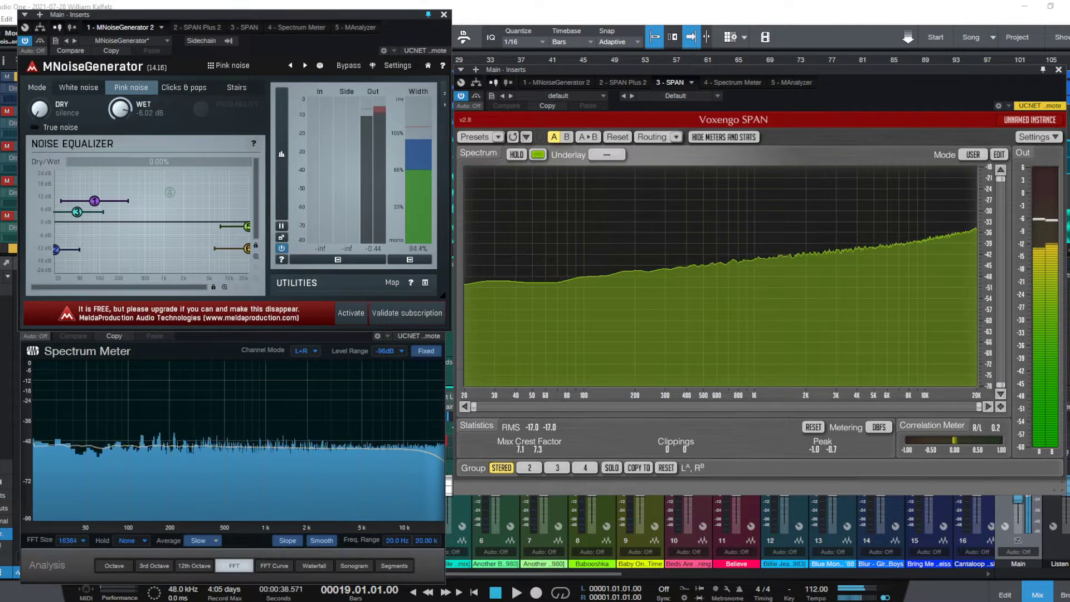
Switch to Firefox to view the About Voxengo page, and return to Studio One.
{"action": "key", "text": "alt+Tab"}
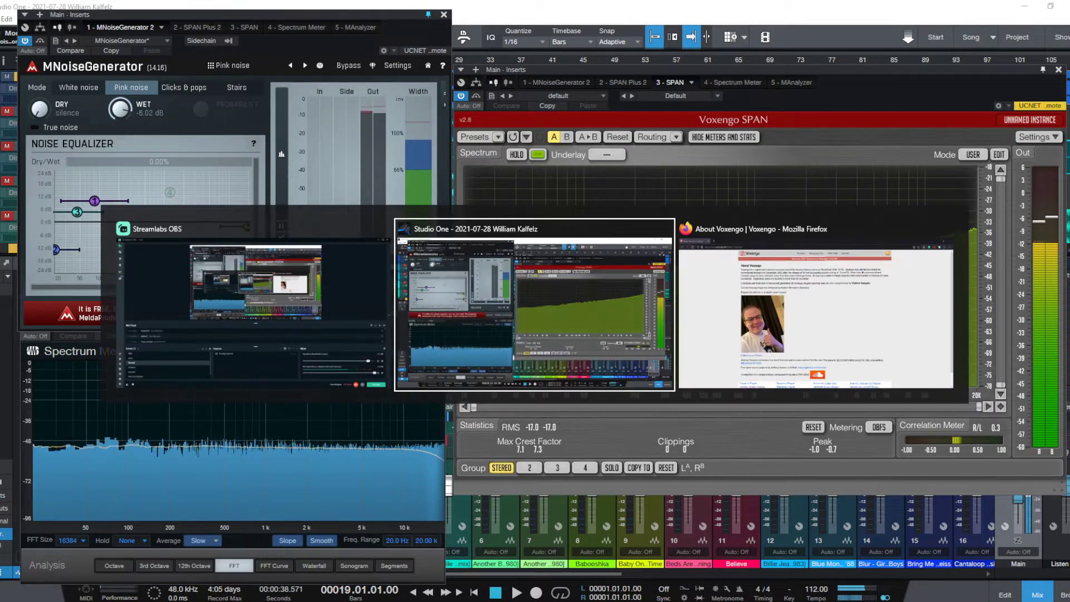
{"action": "key", "text": "alt+Tab"}
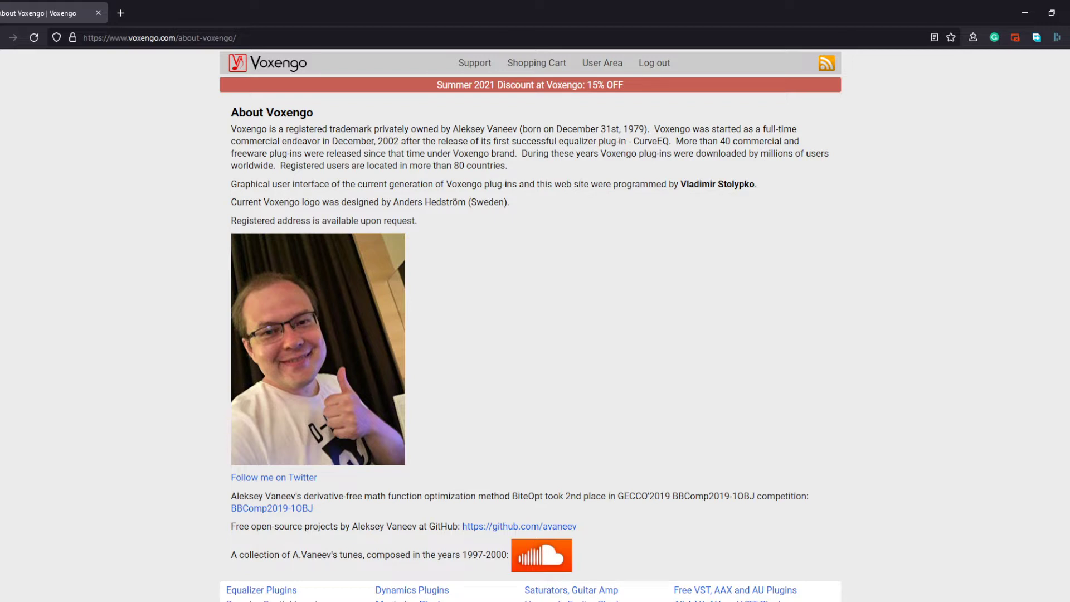
{"action": "key", "text": "alt+Tab"}
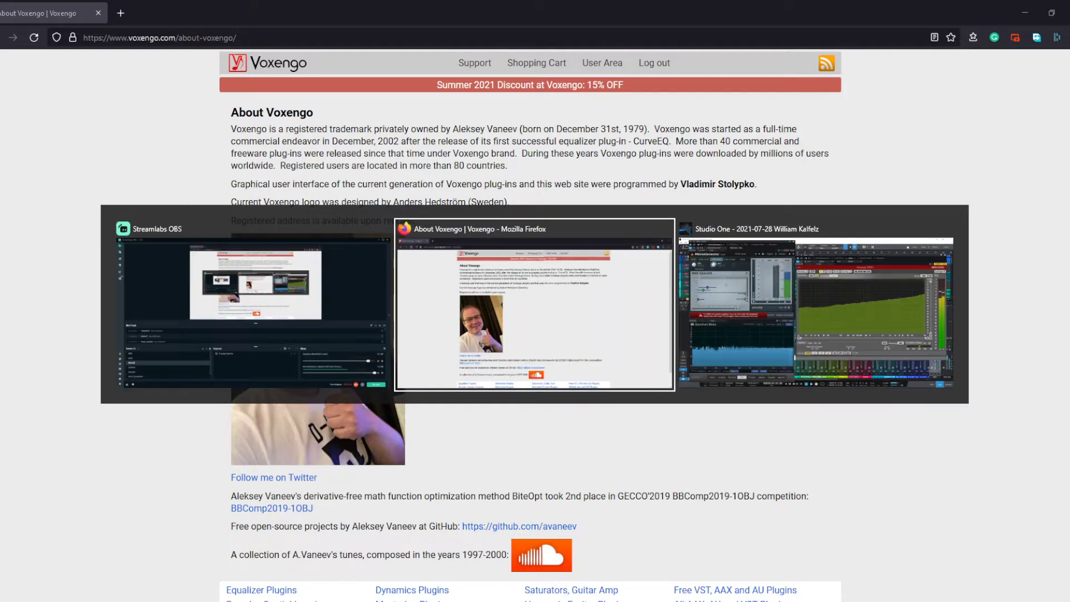
{"action": "key", "text": "alt+Tab"}
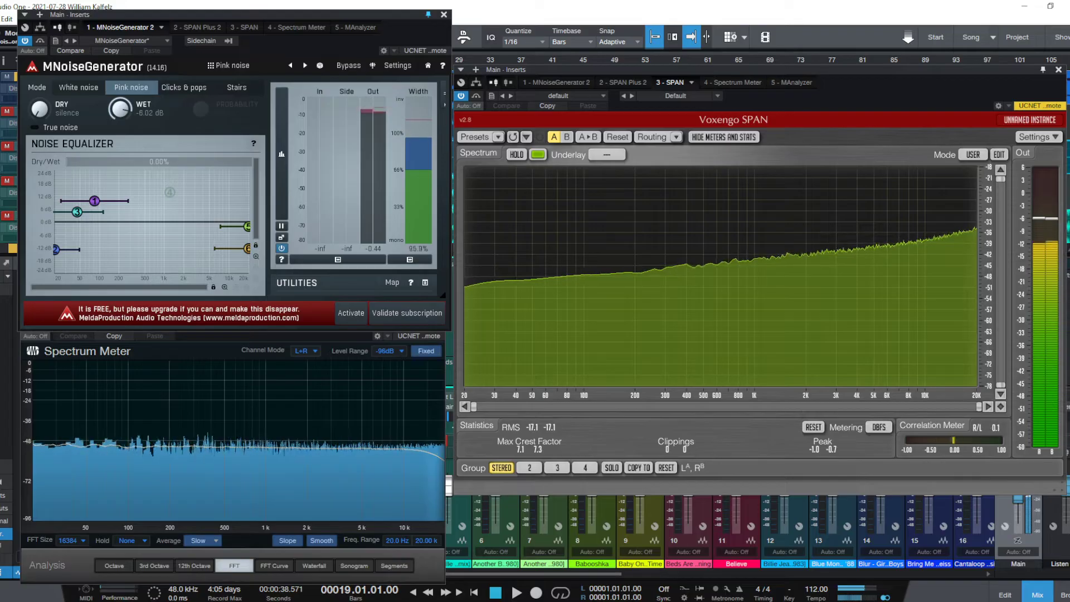
Set the spectrum slope in SPAN's Spectrum Mode Editor to 3 dB/oct.
{"action": "left_click", "coordinate": [999, 155]}
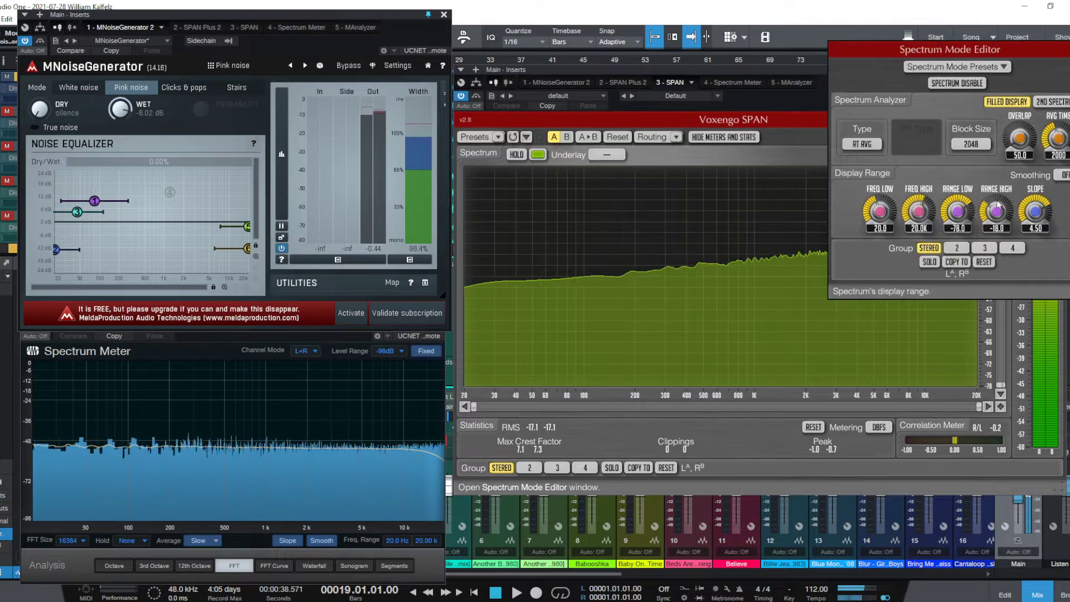
{"action": "left_click", "coordinate": [1036, 228]}
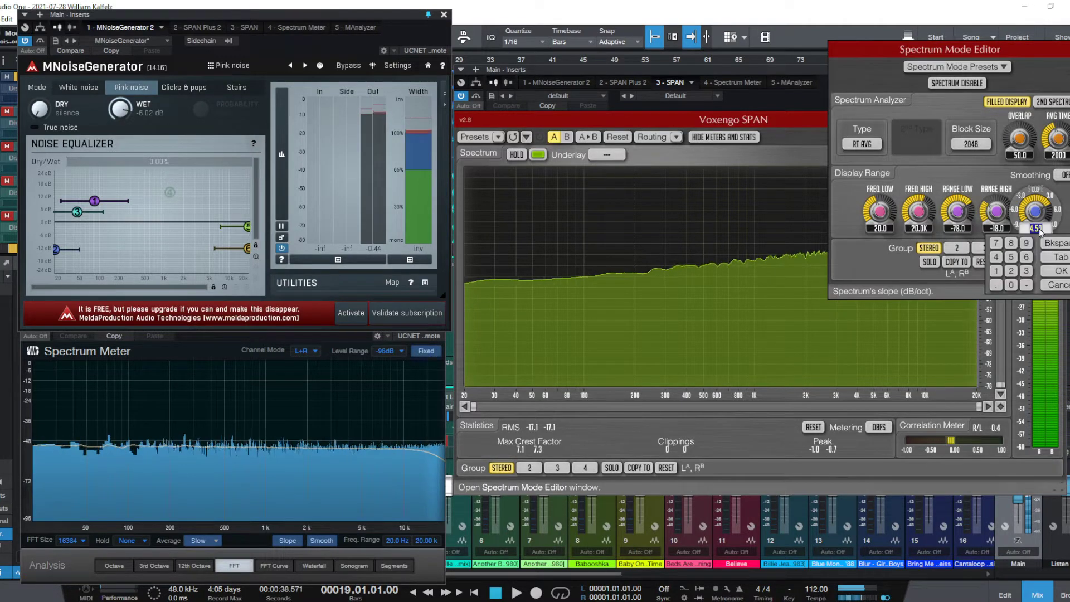
{"action": "type", "text": "3"}
{"action": "key", "text": "Return"}
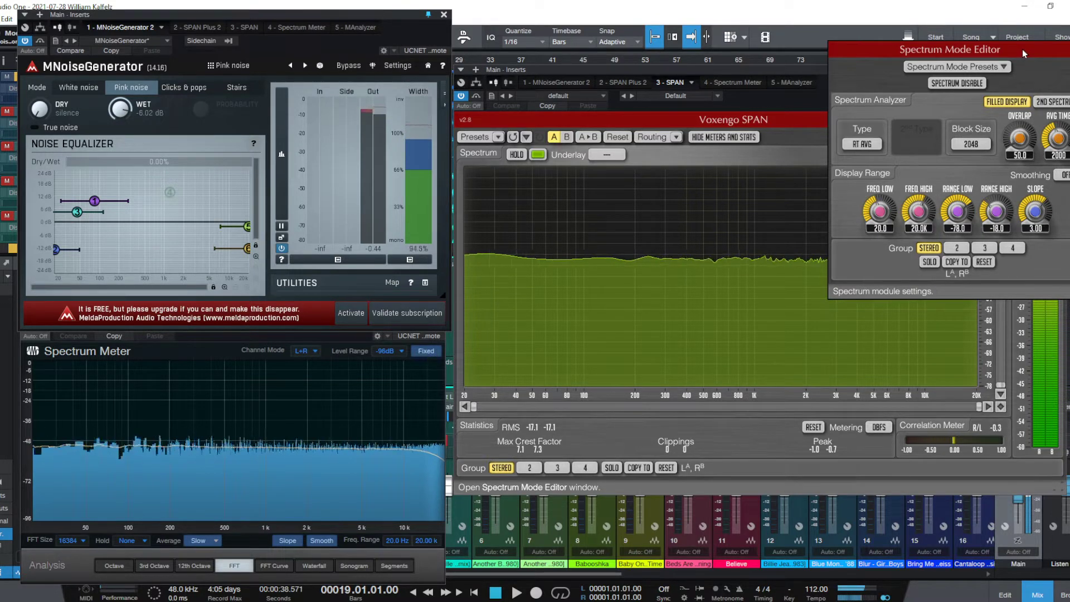
Restore SPAN's spectrum slope to 4.5 dB/oct for the Stereo group and close the Spectrum Mode Editor.
{"action": "left_click", "coordinate": [1013, 248]}
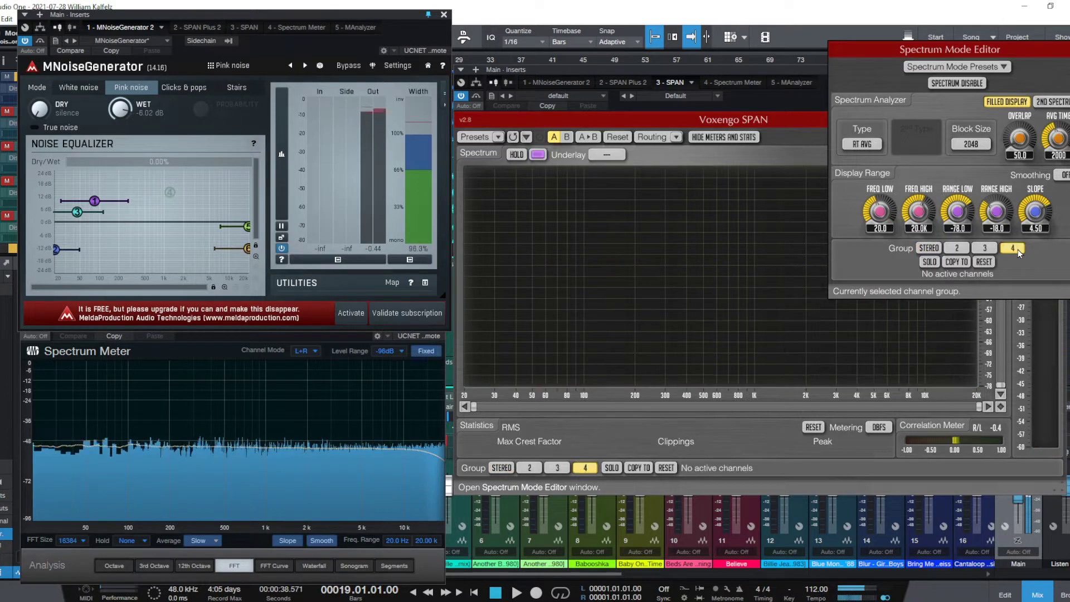
{"action": "left_click", "coordinate": [929, 248]}
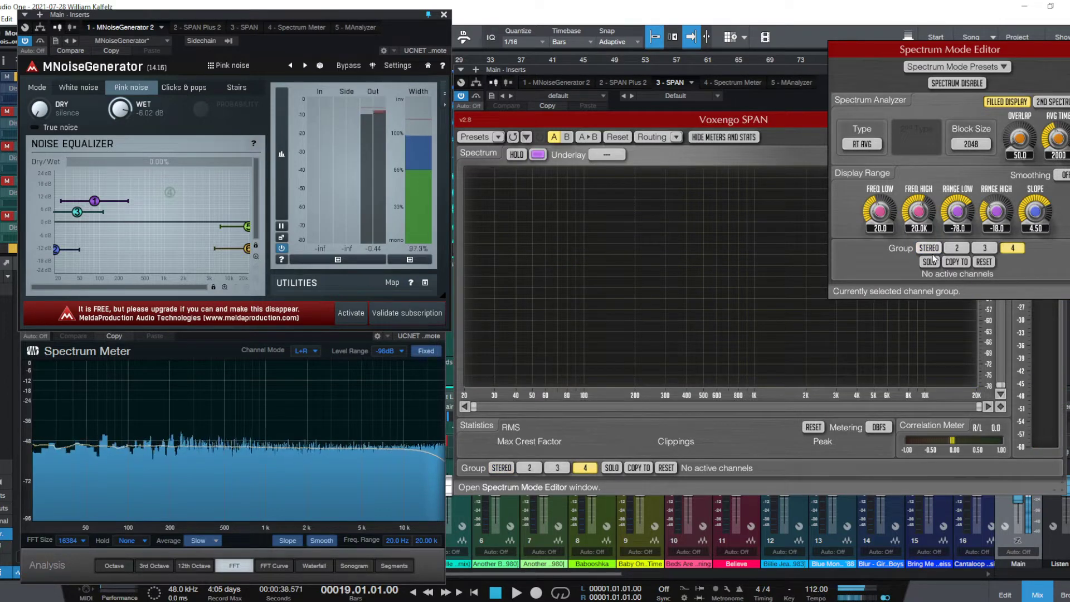
{"action": "left_click", "coordinate": [1042, 229]}
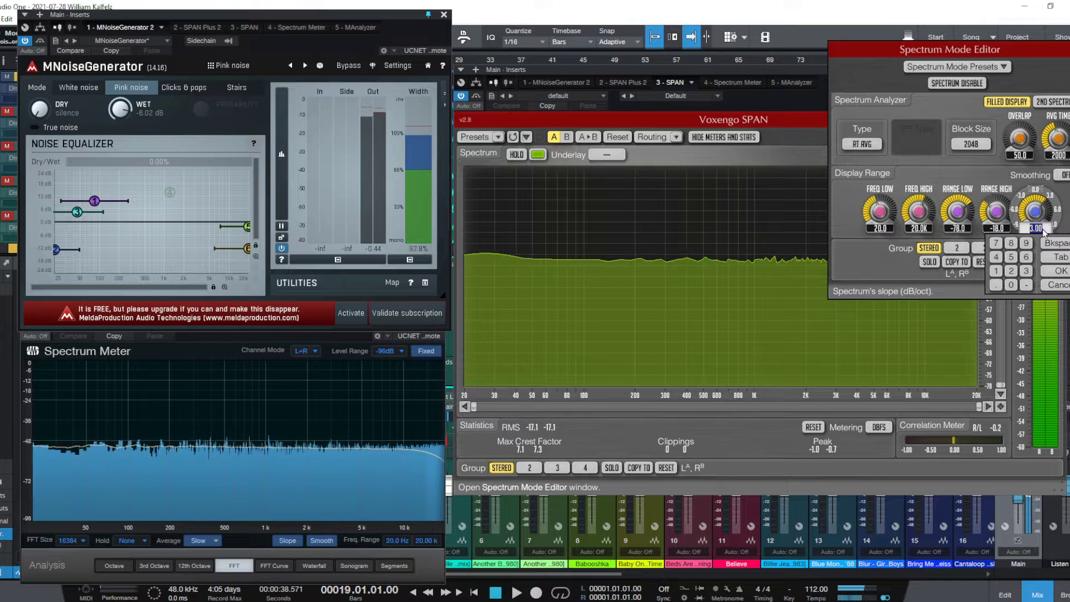
{"action": "type", "text": "4.5"}
{"action": "key", "text": "Return"}
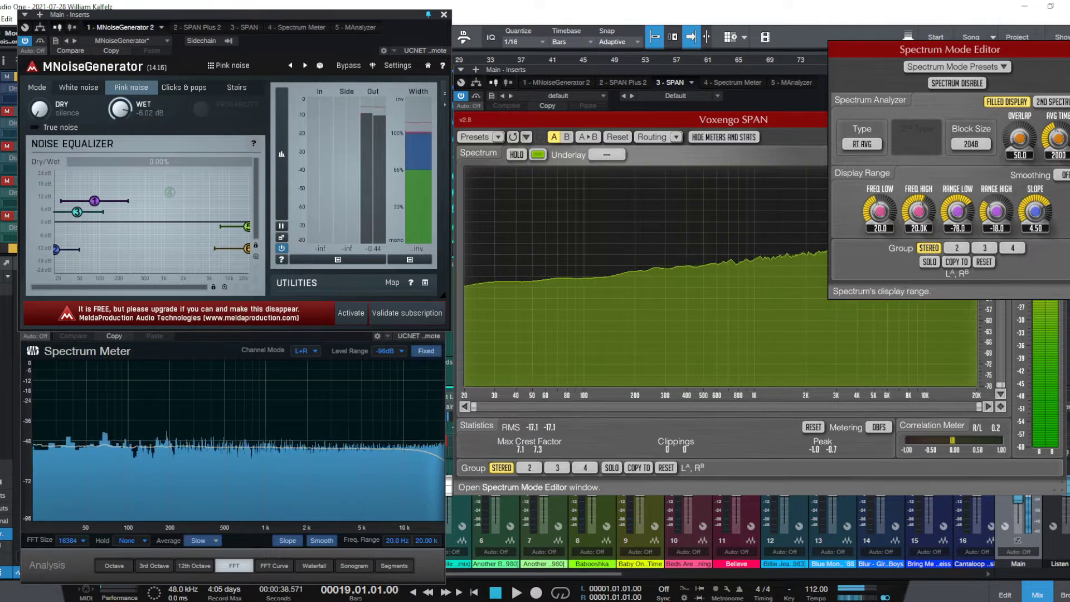
{"action": "left_click", "coordinate": [1025, 106]}
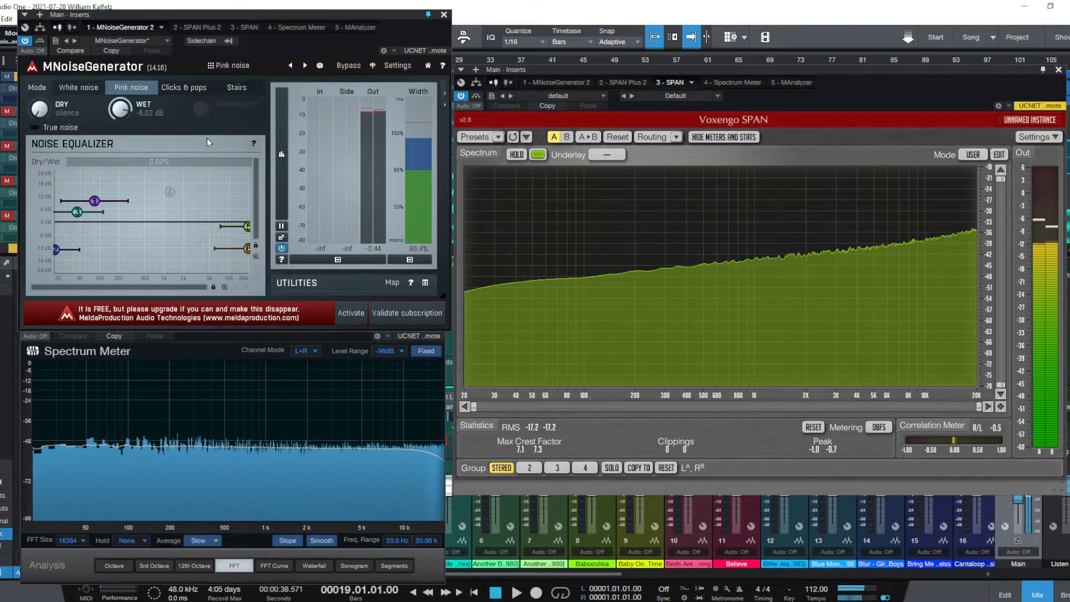
Switch MNoiseGenerator to white noise and back to pink noise to compare their spectra.
{"action": "left_click", "coordinate": [71, 82]}
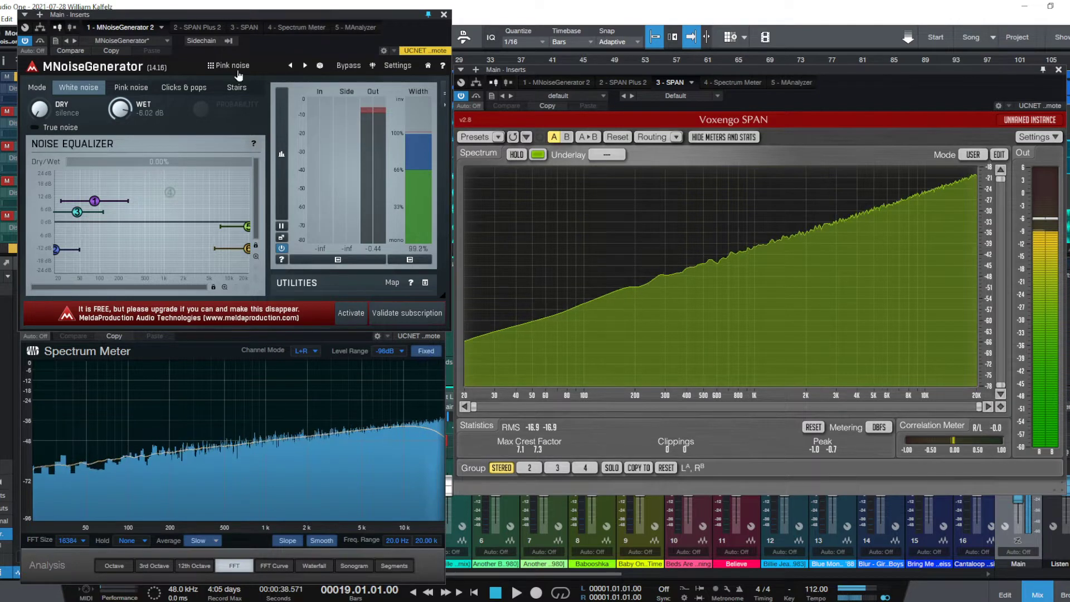
{"action": "left_click", "coordinate": [131, 87]}
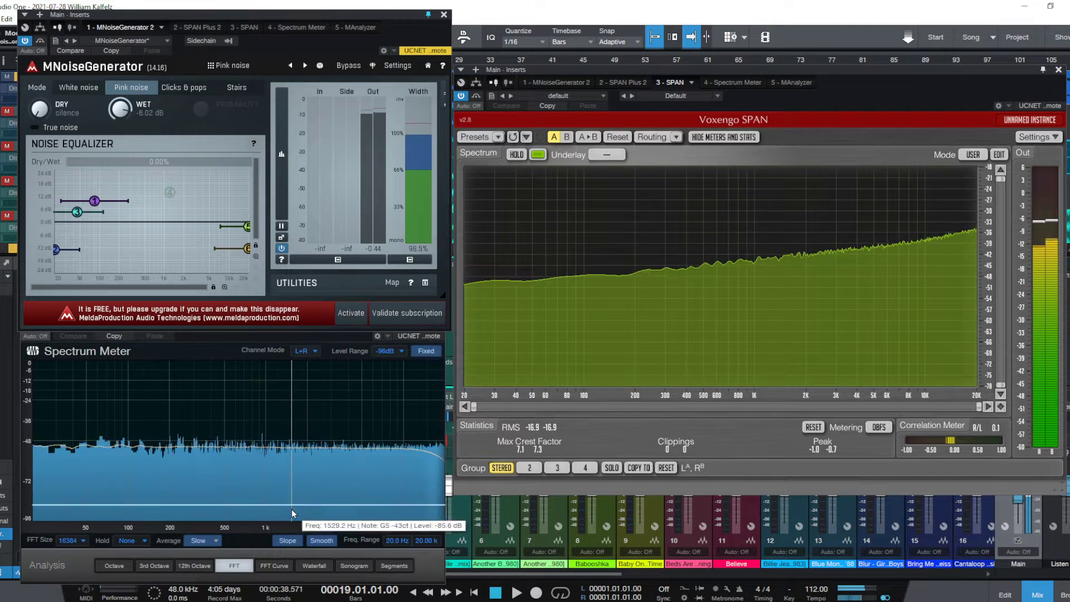
Turn the Spectrum Meter's Slope option off and back on to compare the pink noise display.
{"action": "left_click", "coordinate": [288, 540]}
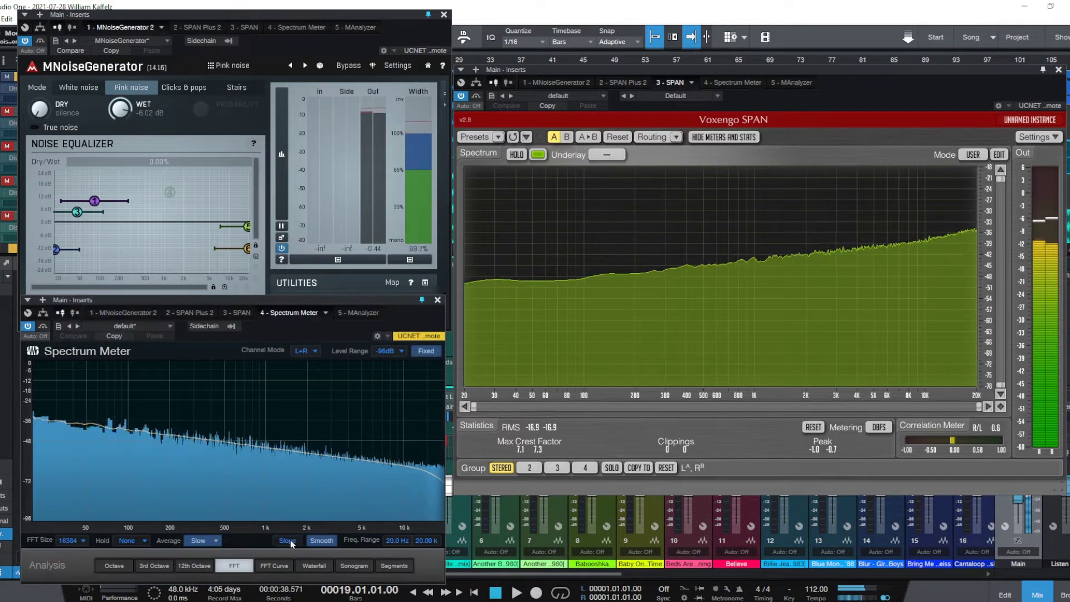
{"action": "left_click", "coordinate": [287, 540]}
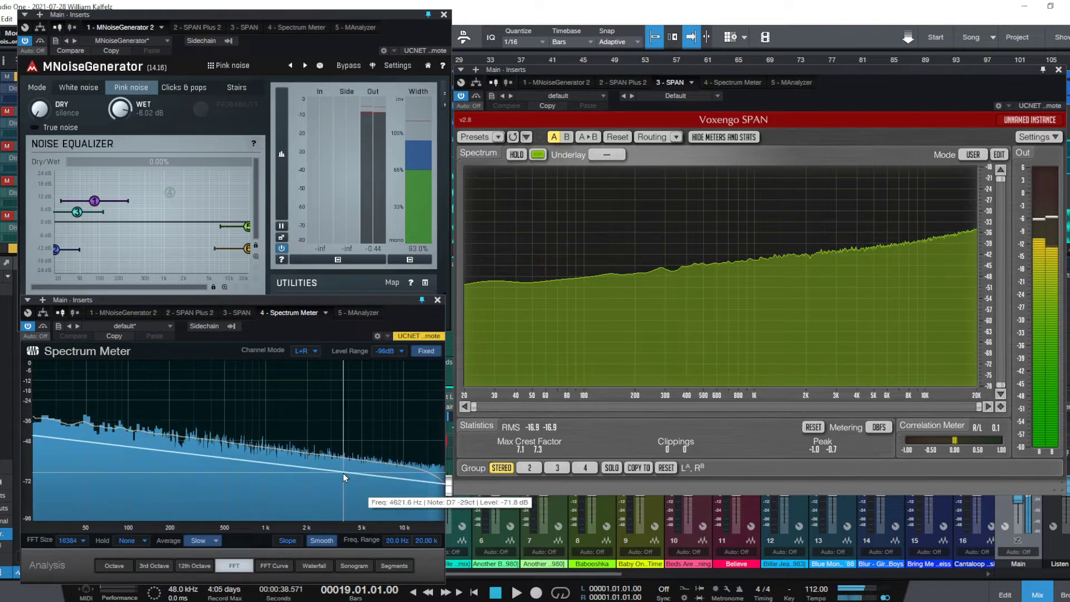
{"action": "left_click", "coordinate": [289, 544]}
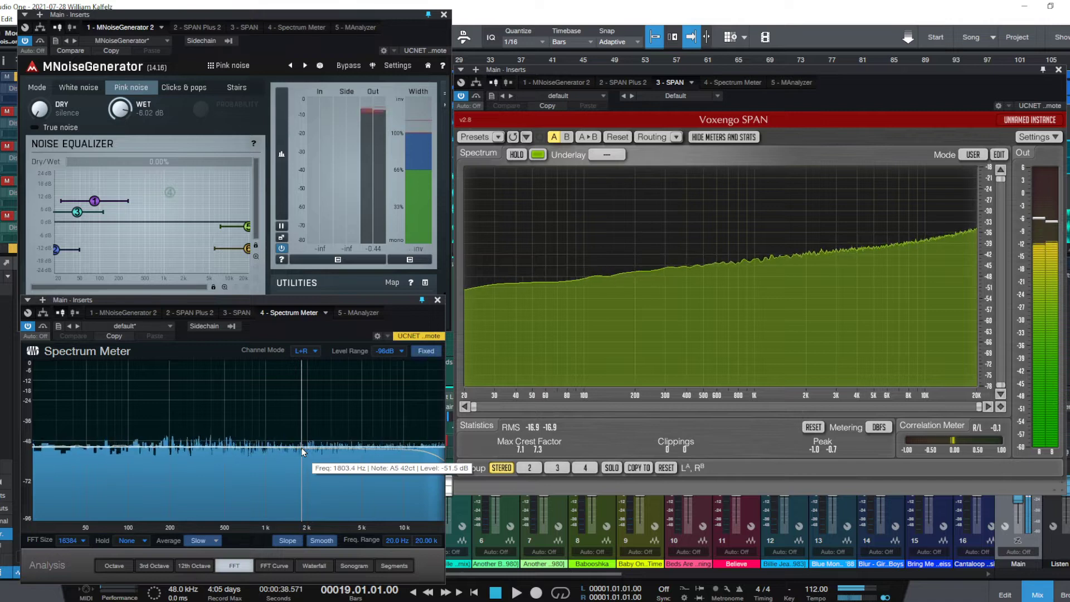
Briefly play the song through the analyzers and stop playback.
{"action": "key", "text": "space"}
{"action": "key", "text": "space"}
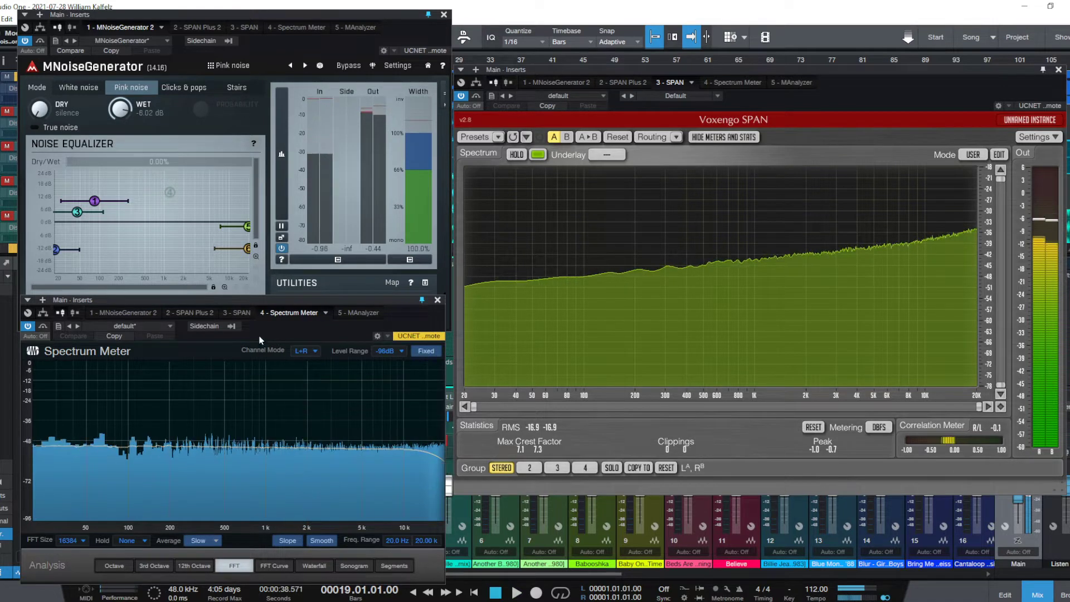
{"action": "key", "text": "space"}
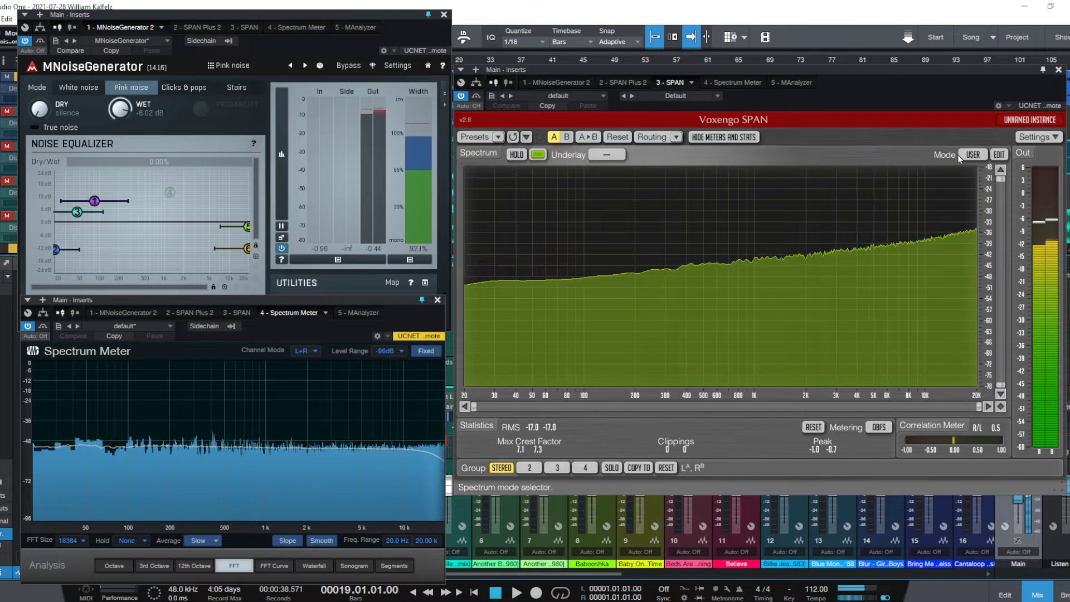
Set SPAN's spectrum slope to 3 dB/oct, close its mode editor and inspect the pink noise curve.
{"action": "left_click", "coordinate": [998, 154]}
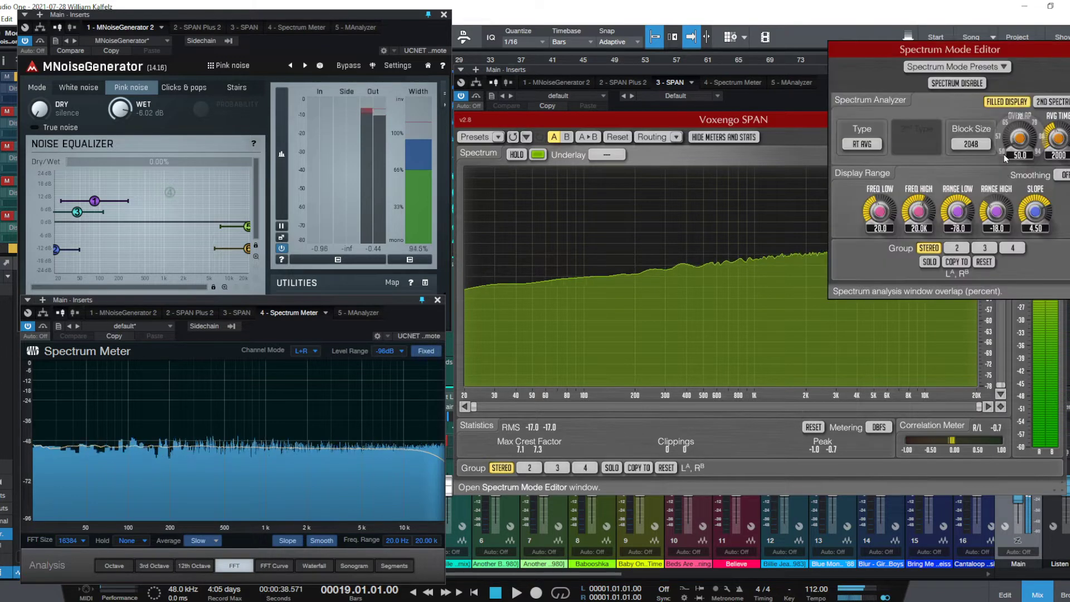
{"action": "double_click", "coordinate": [1037, 228]}
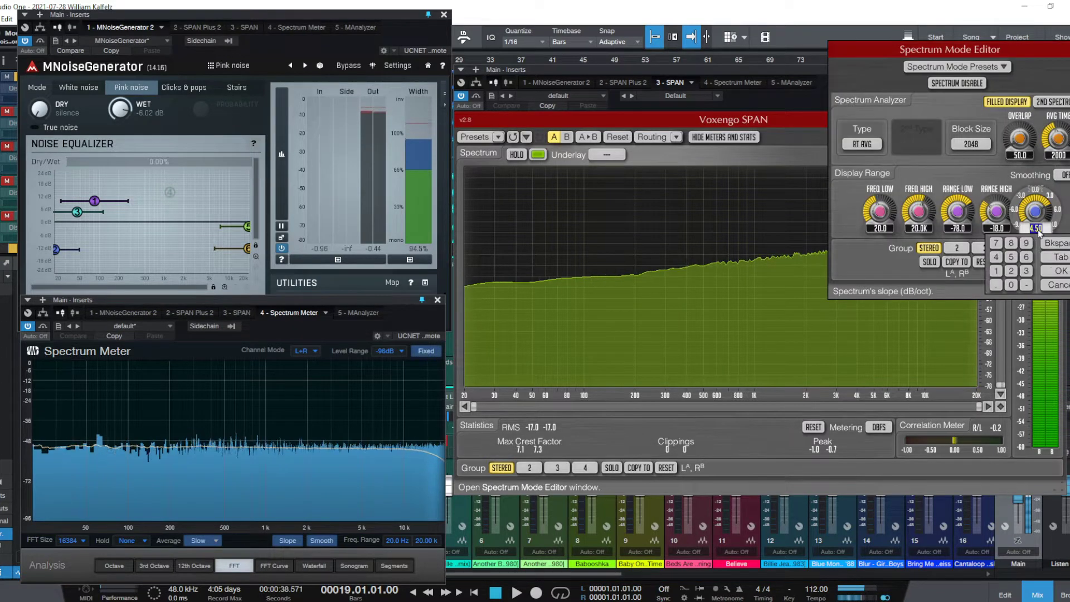
{"action": "left_click", "coordinate": [1042, 272]}
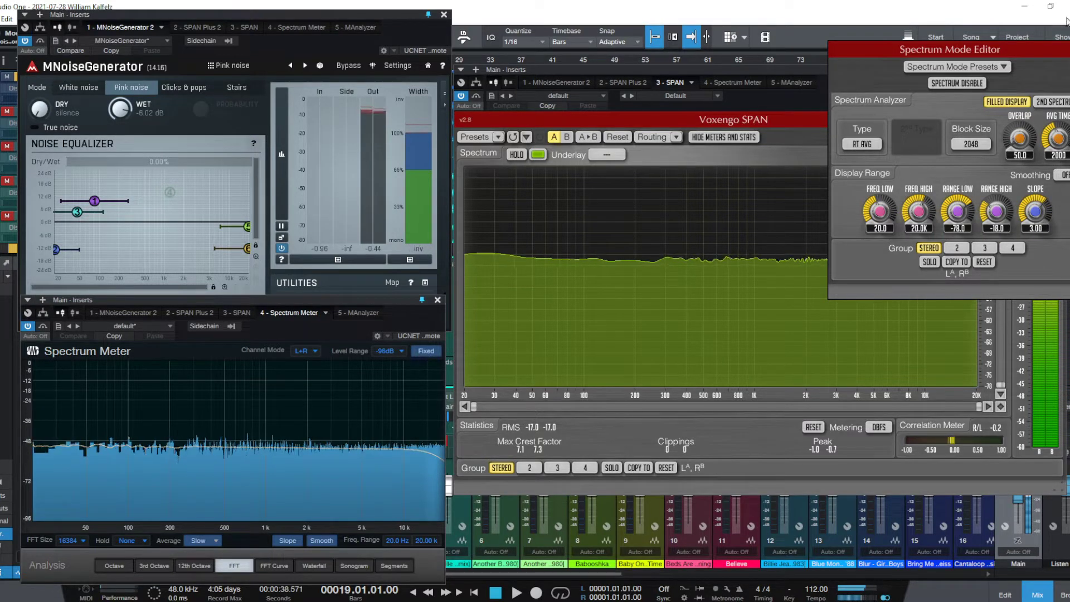
{"action": "left_click", "coordinate": [729, 259]}
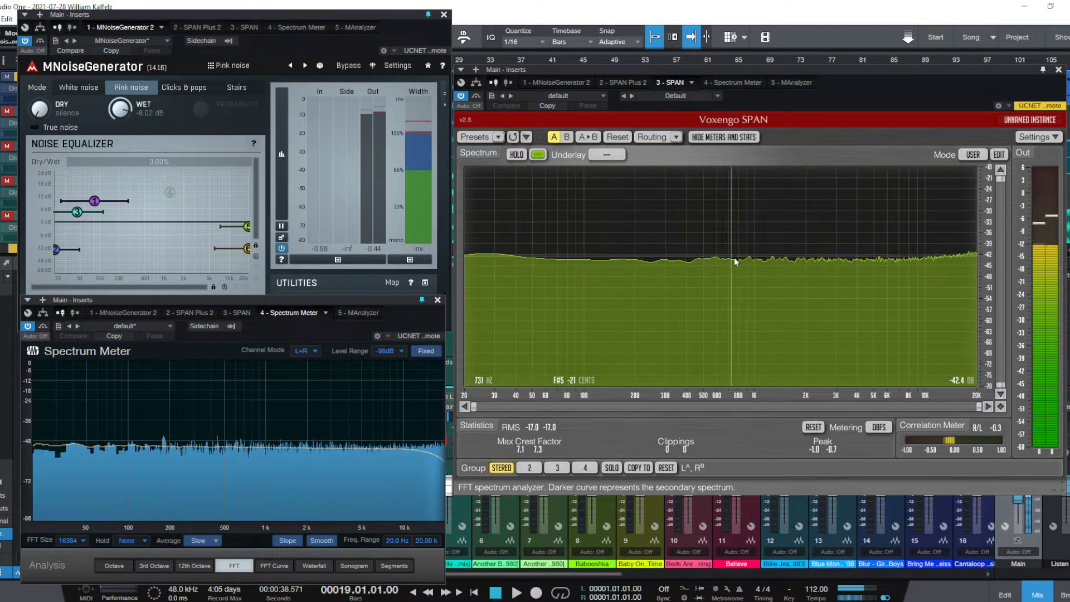
Set SPAN's spectrum slope to 4.5 dB/oct, with MNoiseGenerator's noise equalizer Dry/Wet at 100%, and close the Spectrum Mode Editor.
{"action": "left_click", "coordinate": [999, 155]}
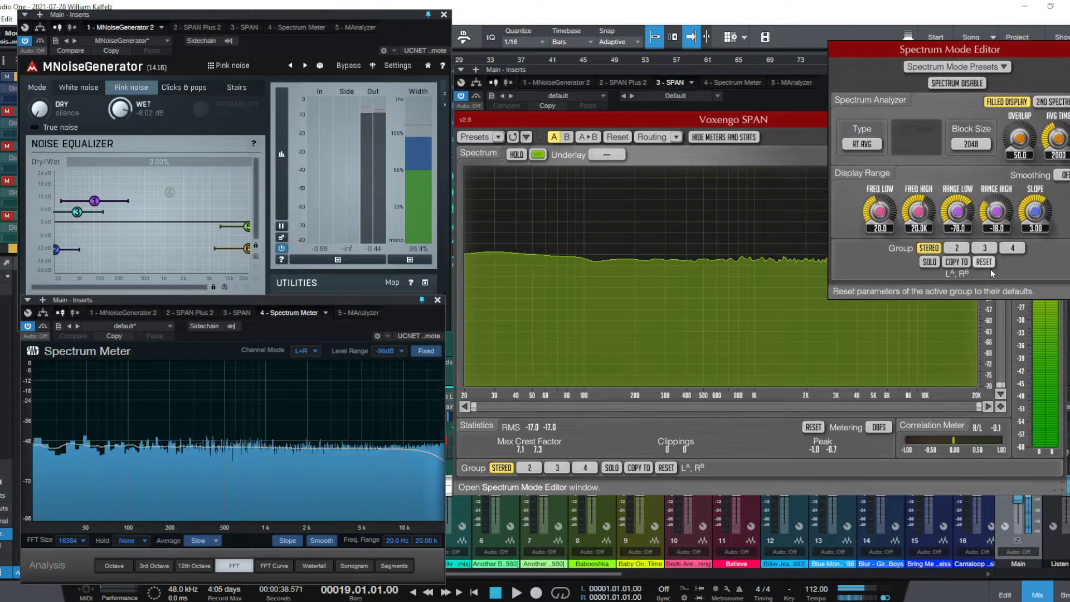
{"action": "left_click", "coordinate": [1033, 229]}
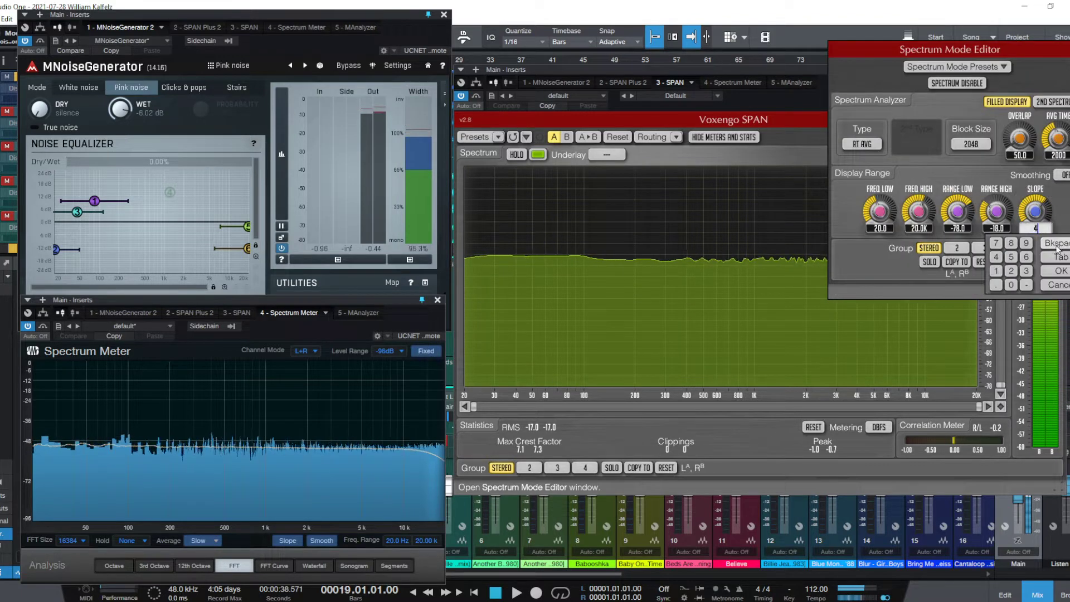
{"action": "key", "text": "Return"}
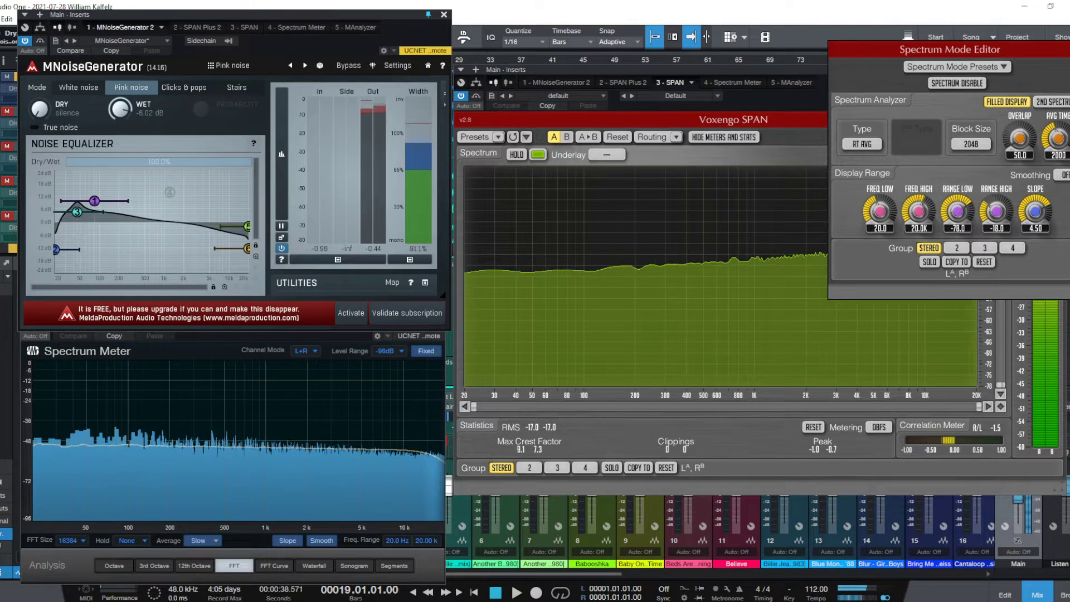
{"action": "key", "text": "Escape"}
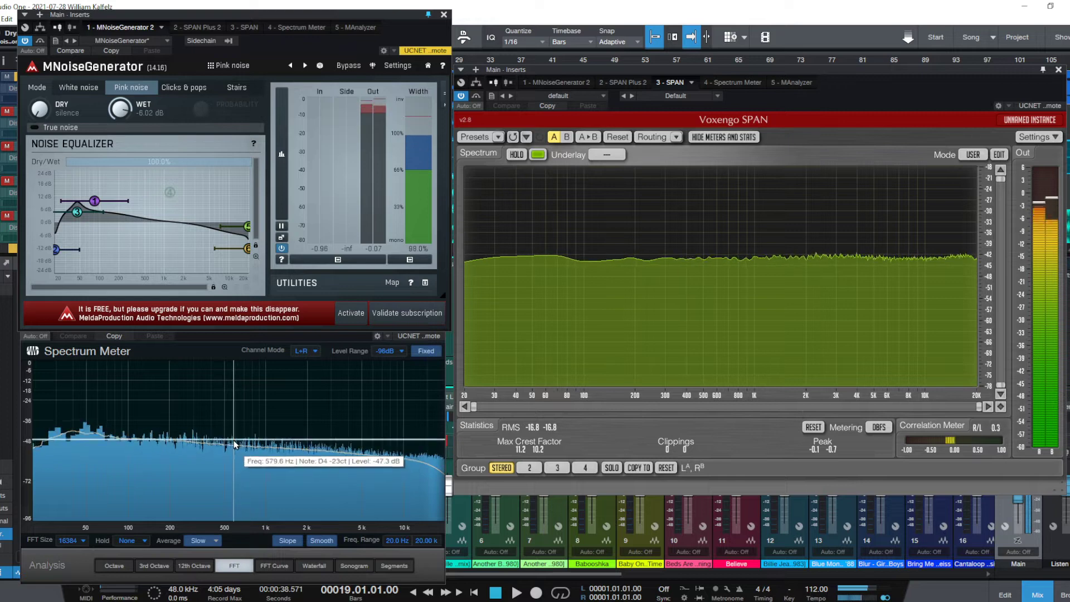
Check the slope setting in SPAN's Spectrum Mode Editor and close the editor.
{"action": "left_click", "coordinate": [999, 156]}
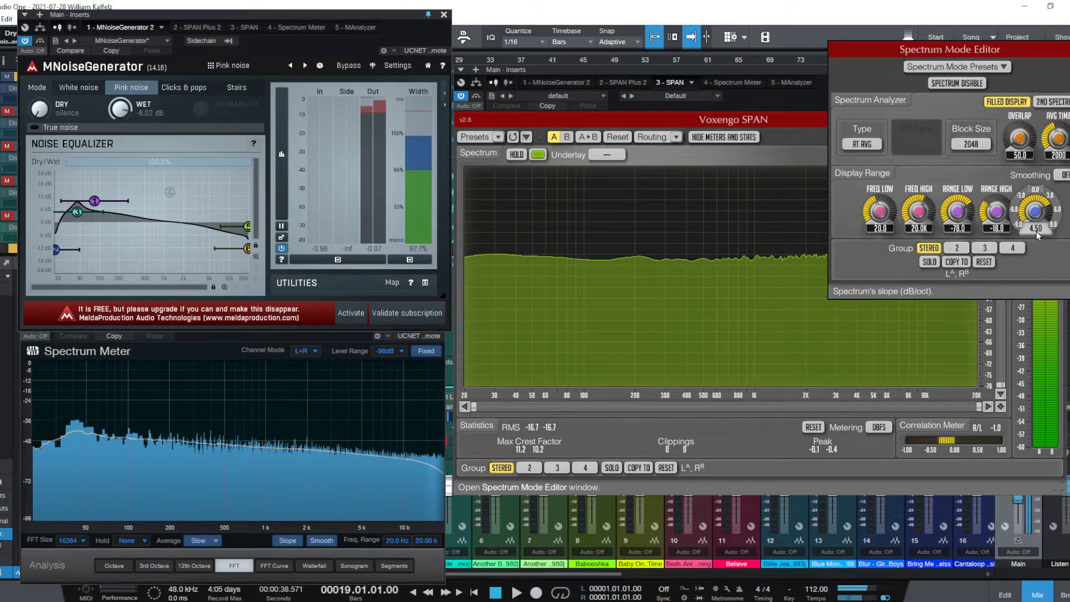
{"action": "left_click", "coordinate": [1061, 49]}
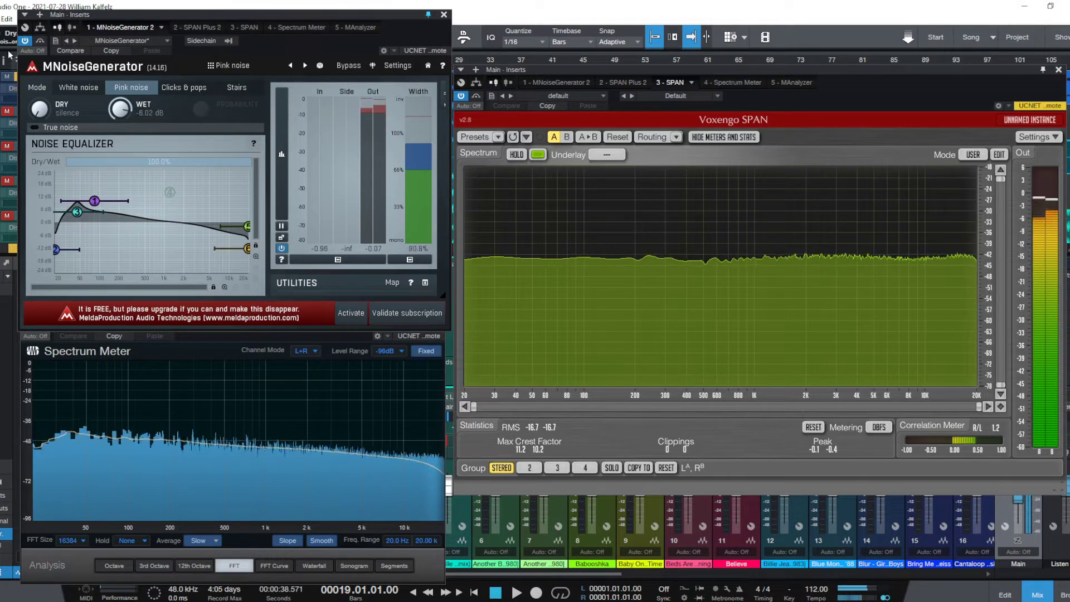
Deactivate MNoiseGenerator, and close its window and the Spectrum Meter window.
{"action": "left_click", "coordinate": [26, 41]}
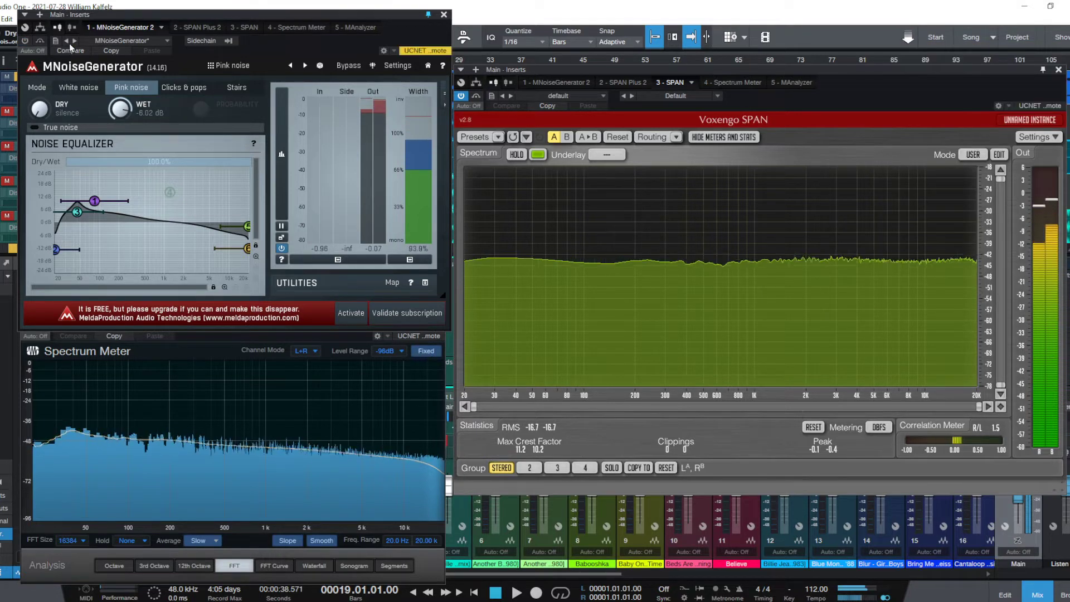
{"action": "left_click", "coordinate": [443, 15]}
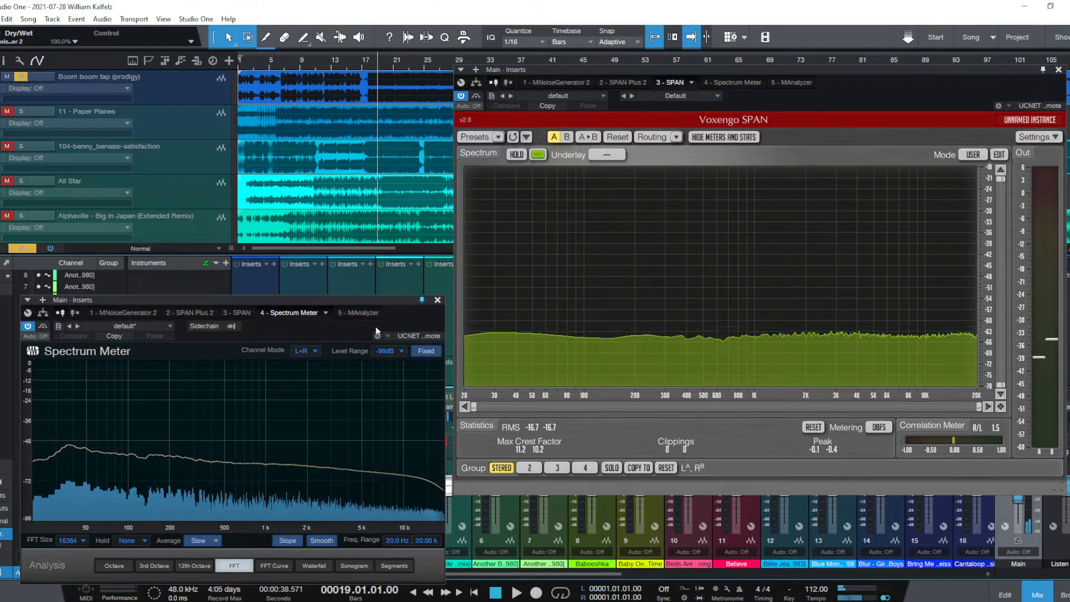
{"action": "left_click", "coordinate": [437, 301]}
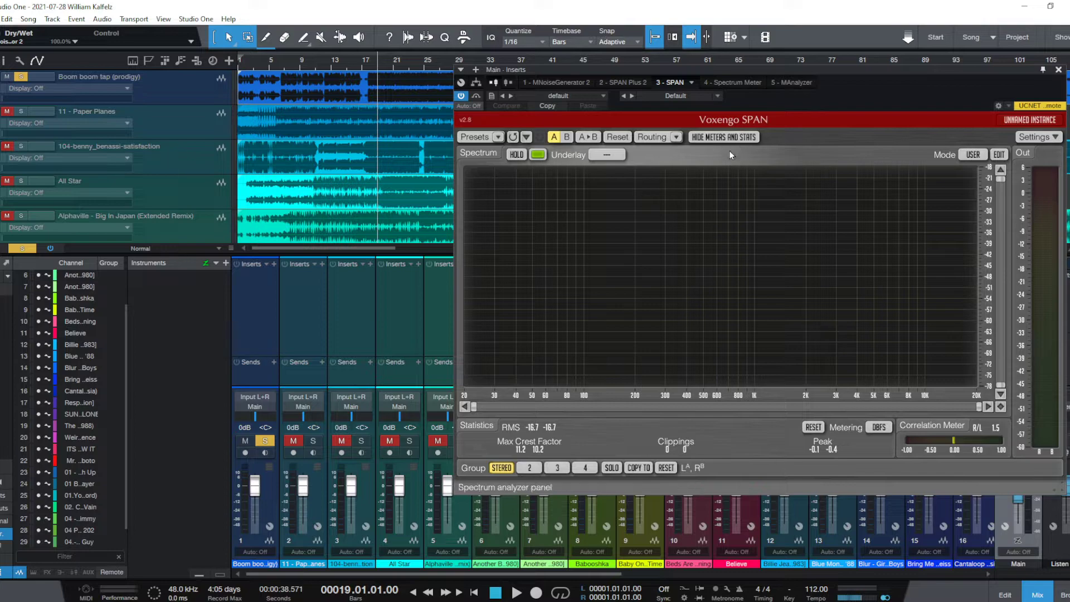
Enlarge the SPAN window and reposition it over the arrangement and mixer.
{"action": "left_click_drag", "start_coordinate": [777, 68], "coordinate": [460, 122]}
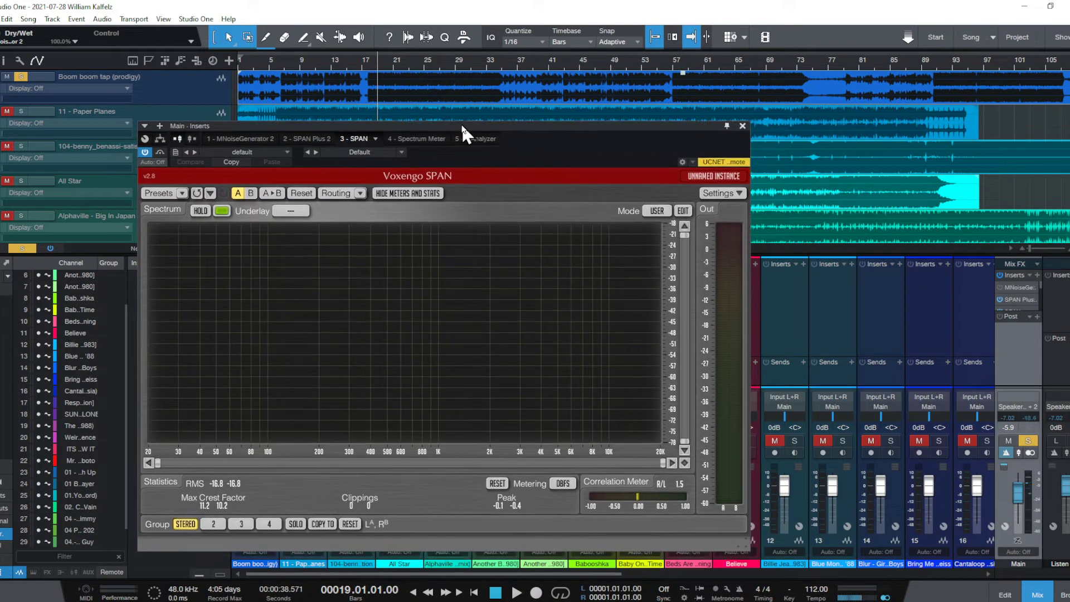
{"action": "left_click_drag", "start_coordinate": [747, 545], "coordinate": [921, 599]}
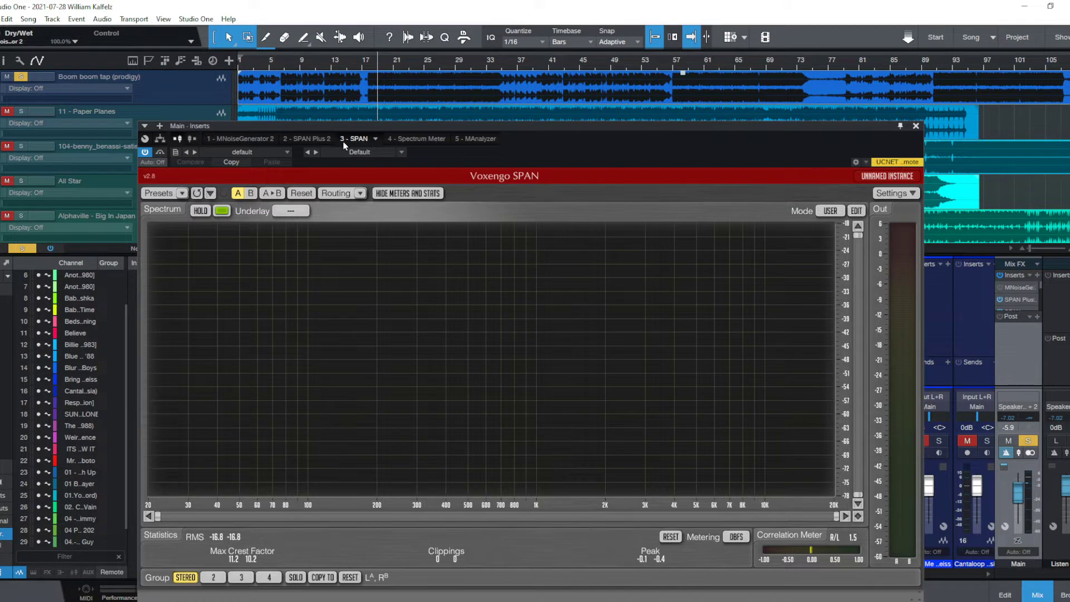
{"action": "left_click_drag", "start_coordinate": [388, 134], "coordinate": [496, 131]}
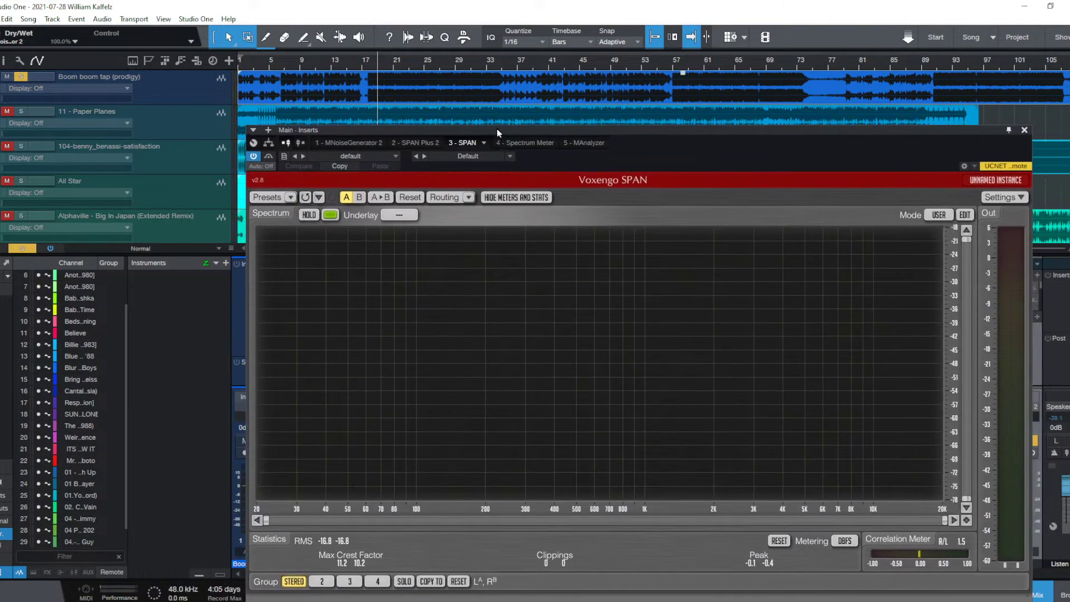
Hide the mixer console and play the Boom boom tap track through SPAN, moving playback to about bar 60.
{"action": "key", "text": "F3"}
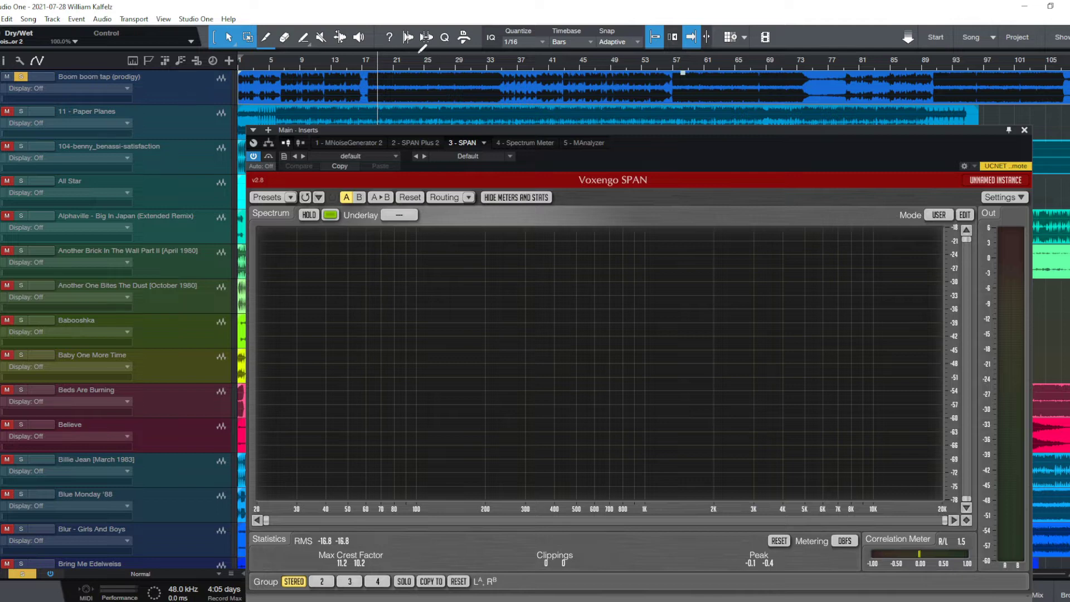
{"action": "key", "text": "space"}
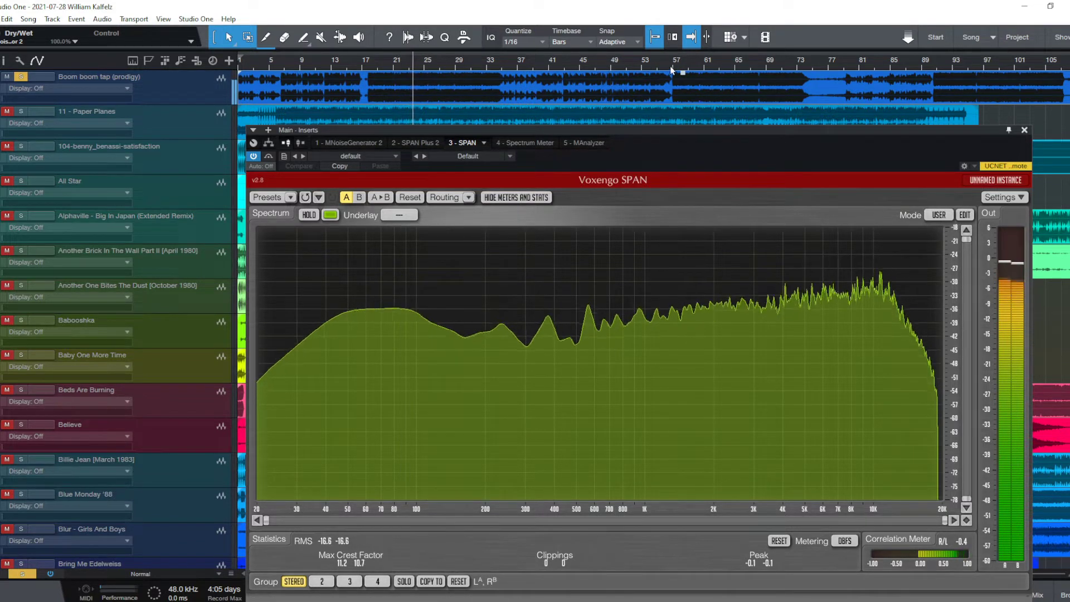
{"action": "left_click", "coordinate": [698, 69]}
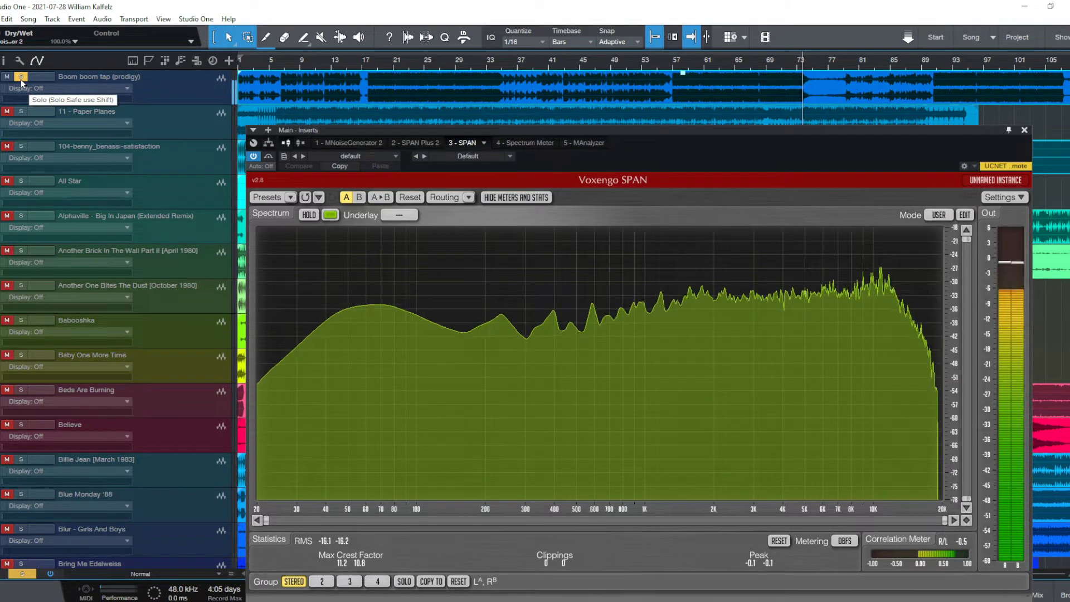
Switch to the 11 - Paper Planes track, reopen SPAN from the Main channel inserts, and hide the mixer console.
{"action": "left_click", "coordinate": [192, 129]}
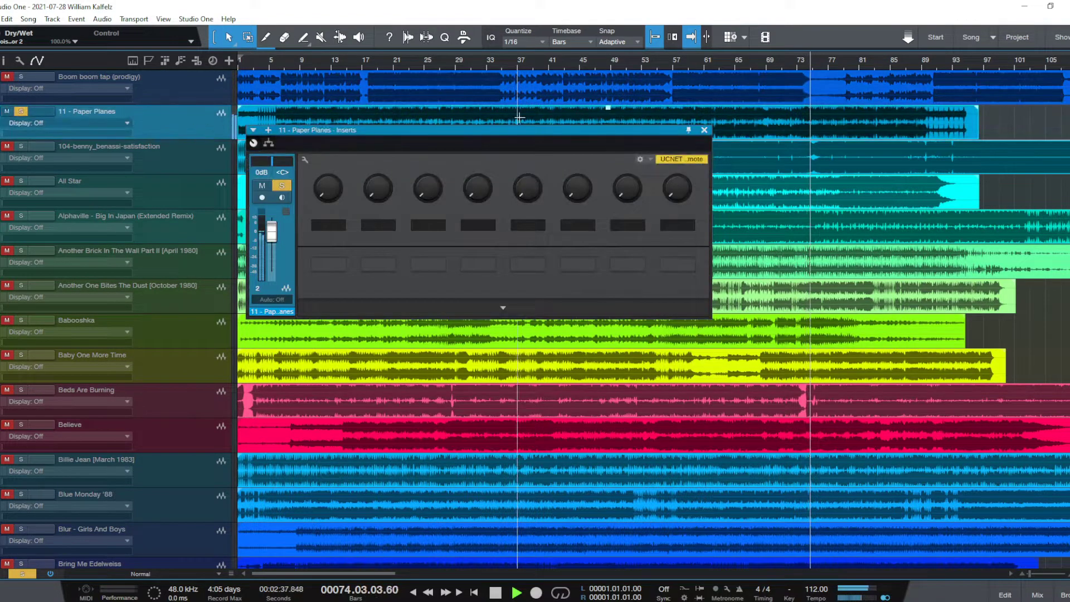
{"action": "left_click", "coordinate": [704, 130]}
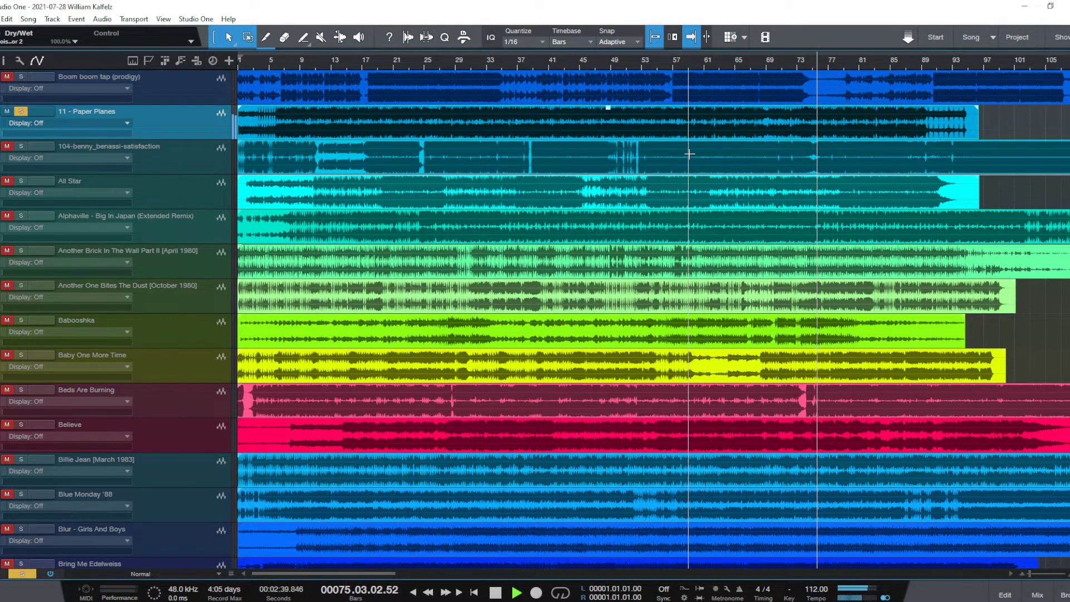
{"action": "key", "text": "F3"}
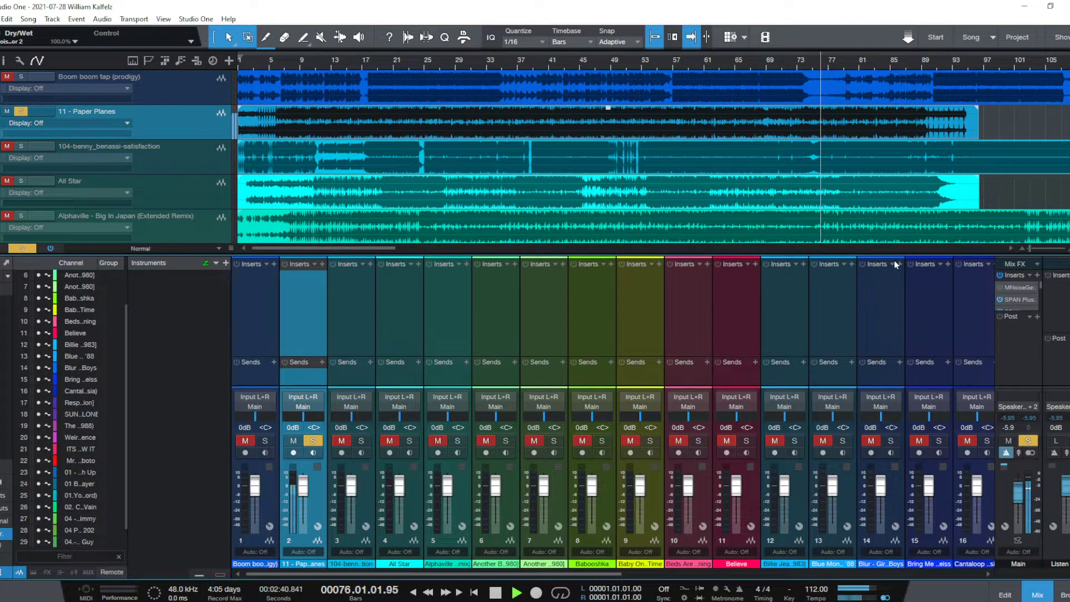
{"action": "left_click", "coordinate": [1018, 300]}
{"action": "scroll", "coordinate": [1029, 304], "scroll_direction": "down", "scroll_amount": 1}
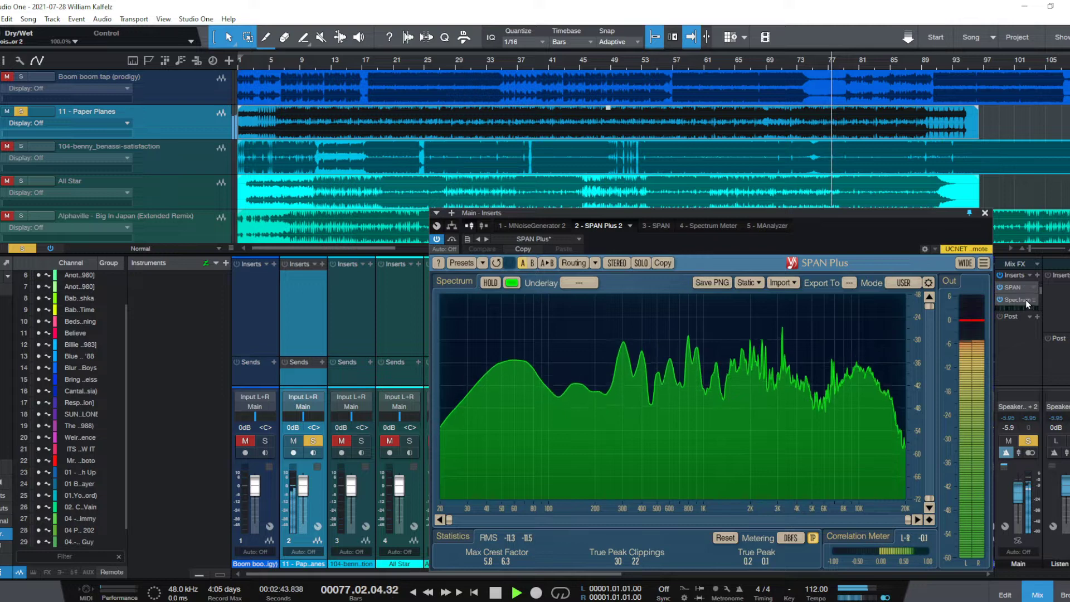
{"action": "left_click", "coordinate": [984, 214]}
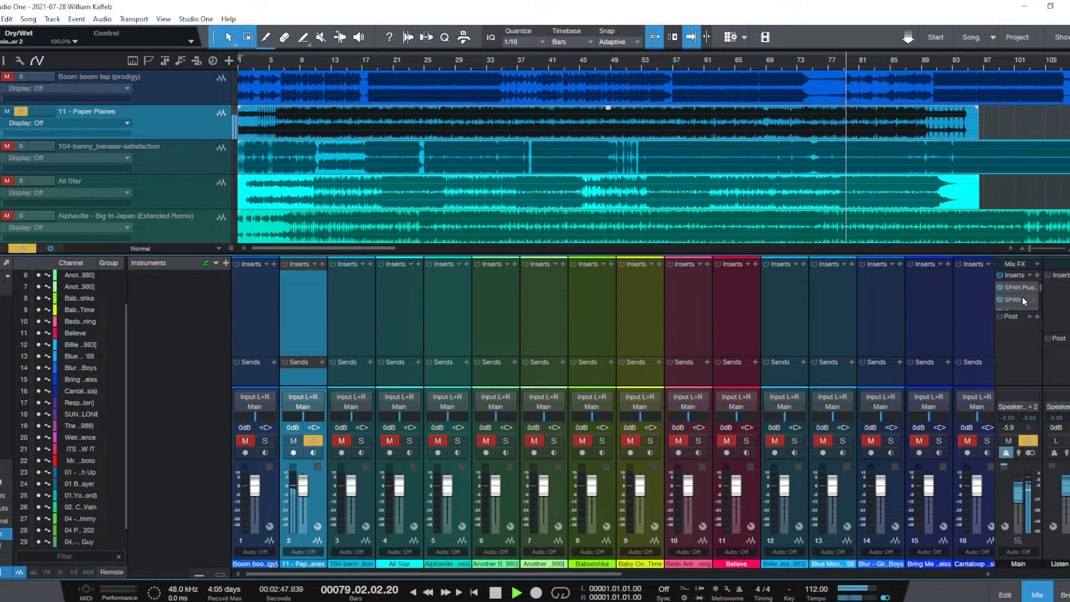
{"action": "left_click", "coordinate": [1025, 301]}
{"action": "key", "text": "F3"}
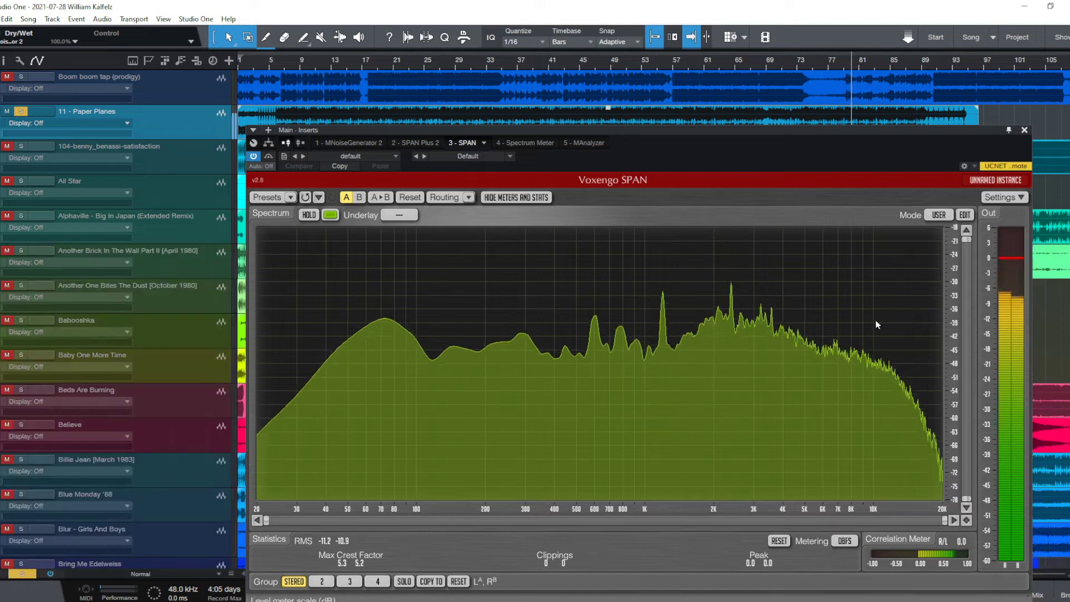
Switch to the 104-benny_benassi-satisfaction track, reopen SPAN from the Main channel, pin its window open, and hide the console.
{"action": "left_click", "coordinate": [175, 156]}
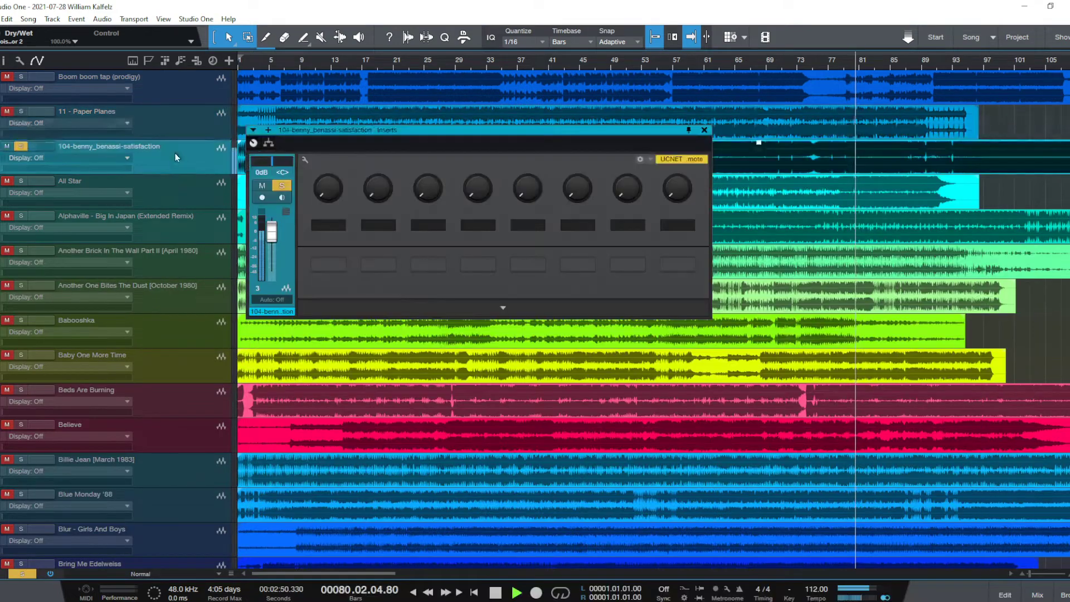
{"action": "left_click", "coordinate": [703, 132]}
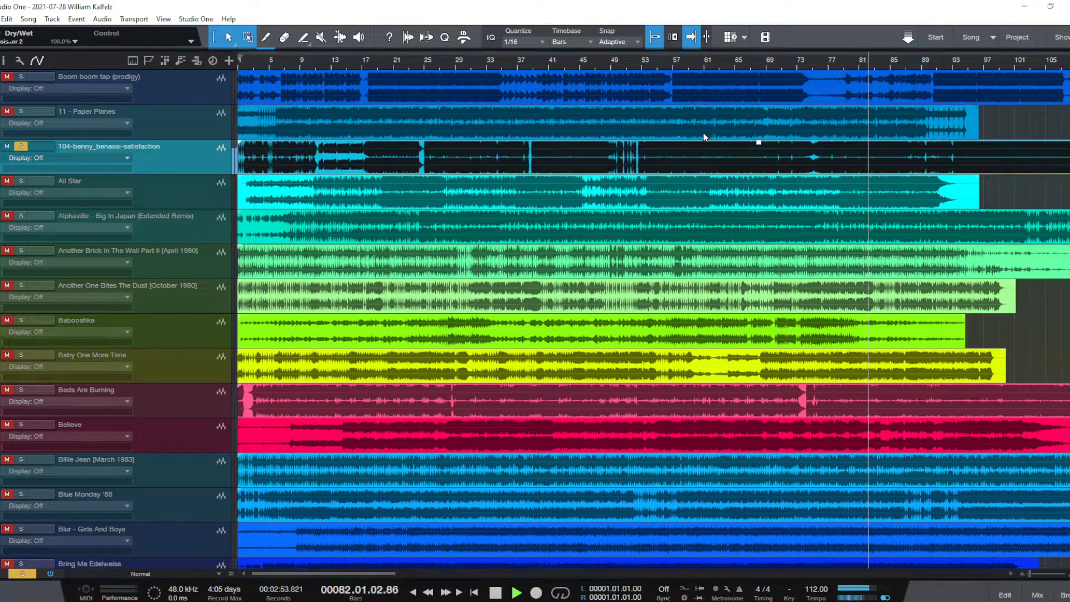
{"action": "key", "text": "F3"}
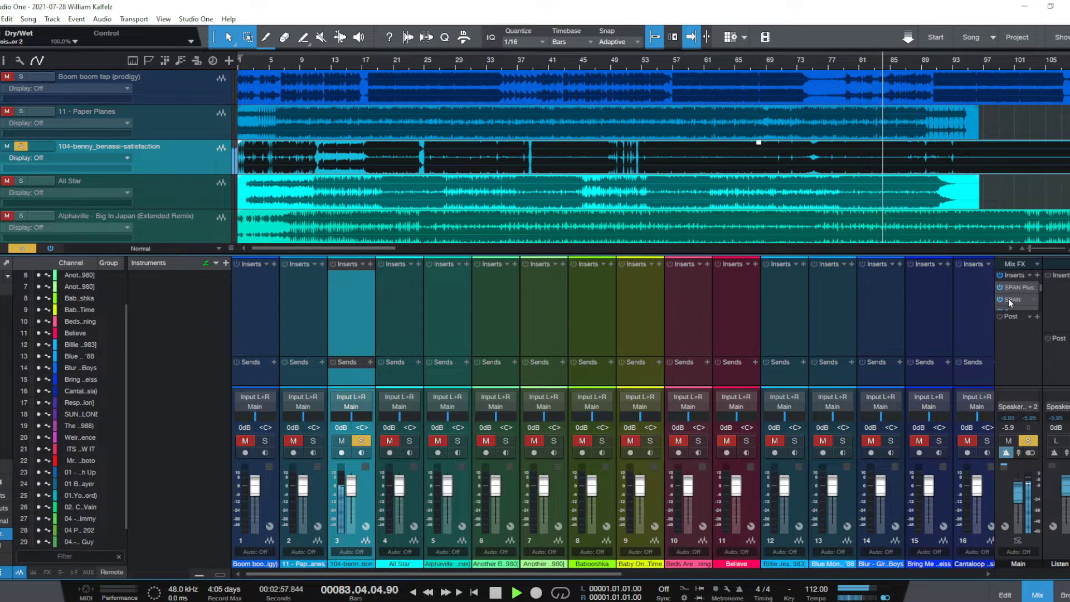
{"action": "left_click", "coordinate": [1012, 299]}
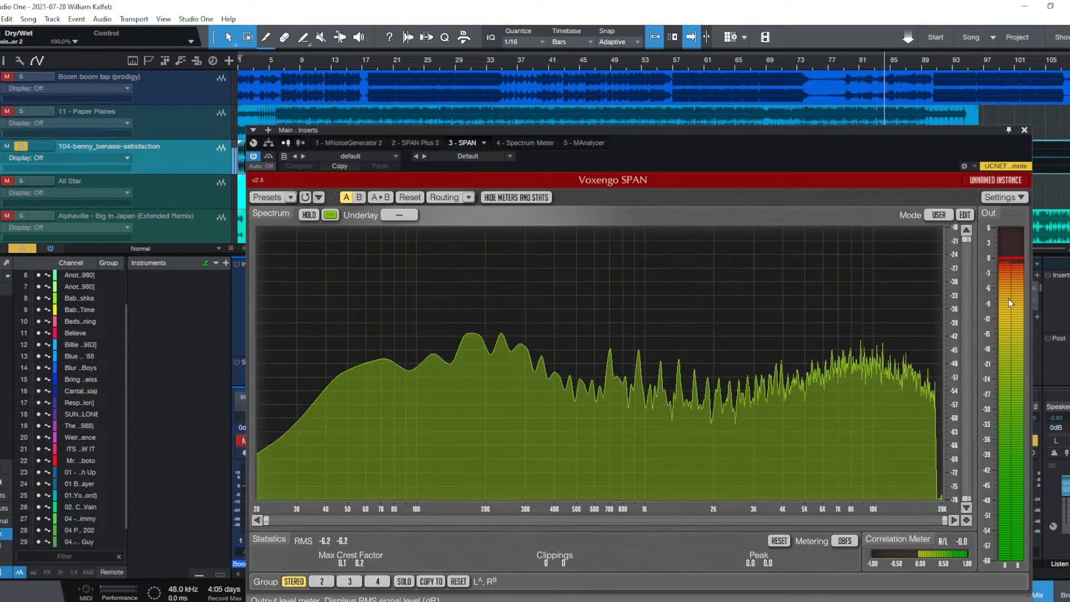
{"action": "left_click", "coordinate": [1008, 130]}
{"action": "key", "text": "F3"}
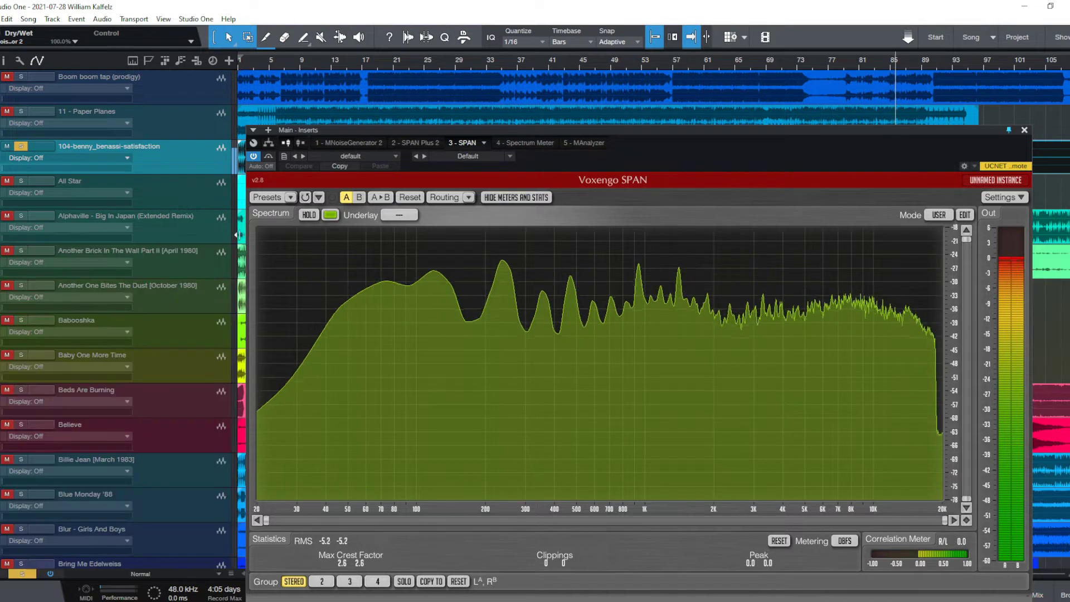
Compare the SPAN spectra of Paper Planes from about bar 26 and 104-benny_benassi-satisfaction from about bar 30.
{"action": "left_click", "coordinate": [184, 126]}
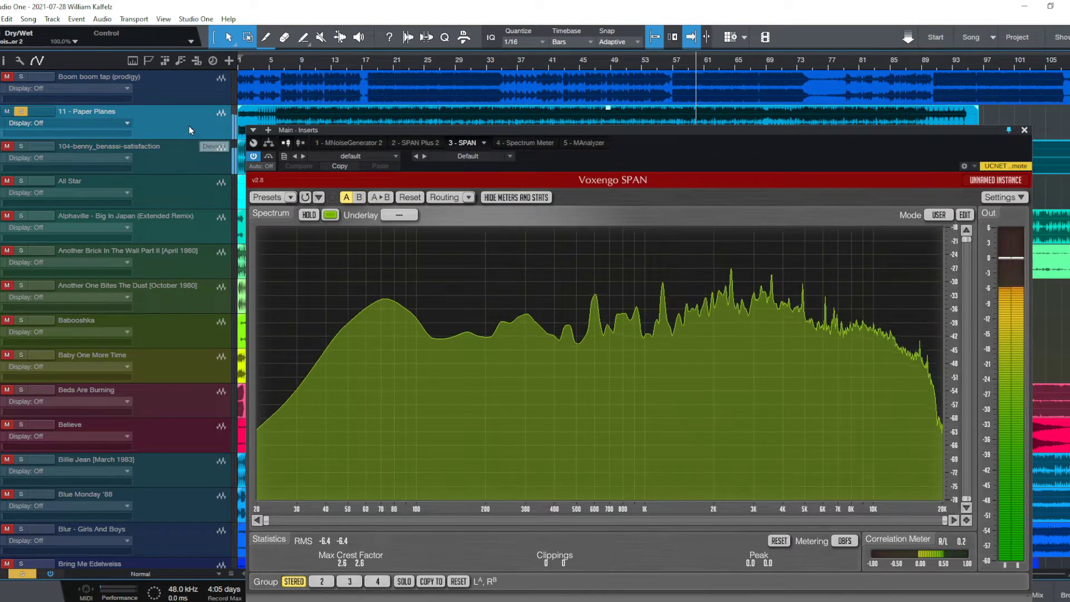
{"action": "left_click", "coordinate": [433, 60]}
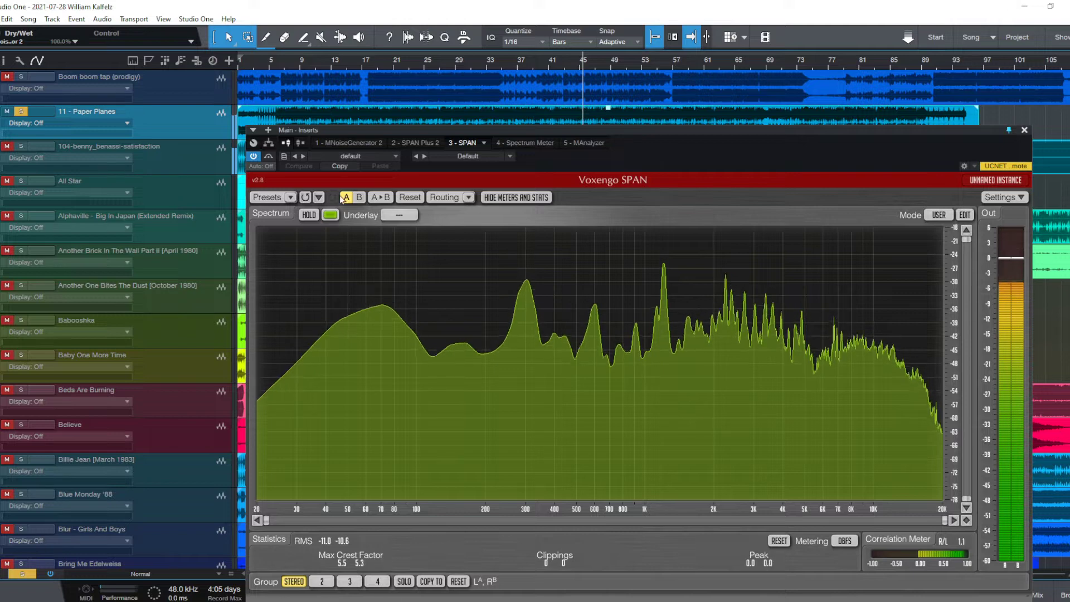
{"action": "left_click", "coordinate": [166, 149]}
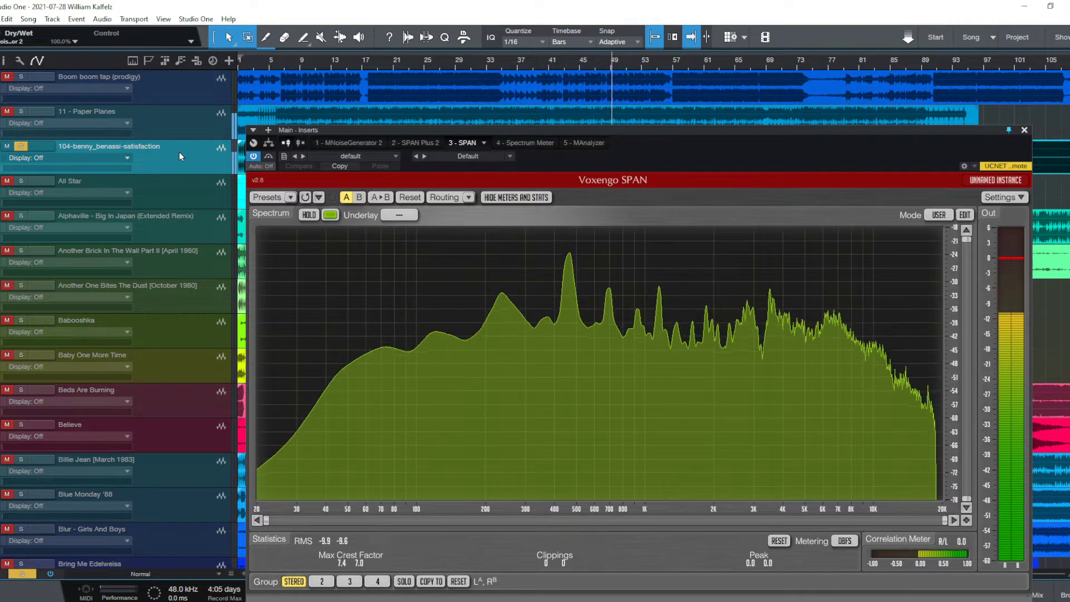
{"action": "left_click", "coordinate": [468, 66]}
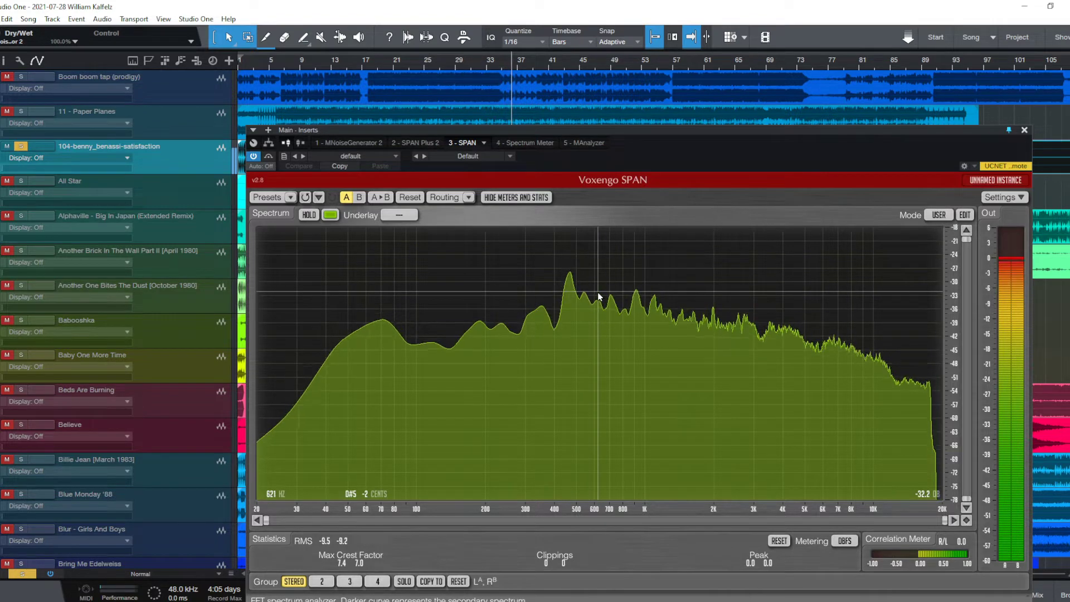
View the SPAN spectra of All Star, Alphaville - Big In Japan and Another Brick In The Wall in turn, moving the SPAN window higher.
{"action": "key", "text": "Down"}
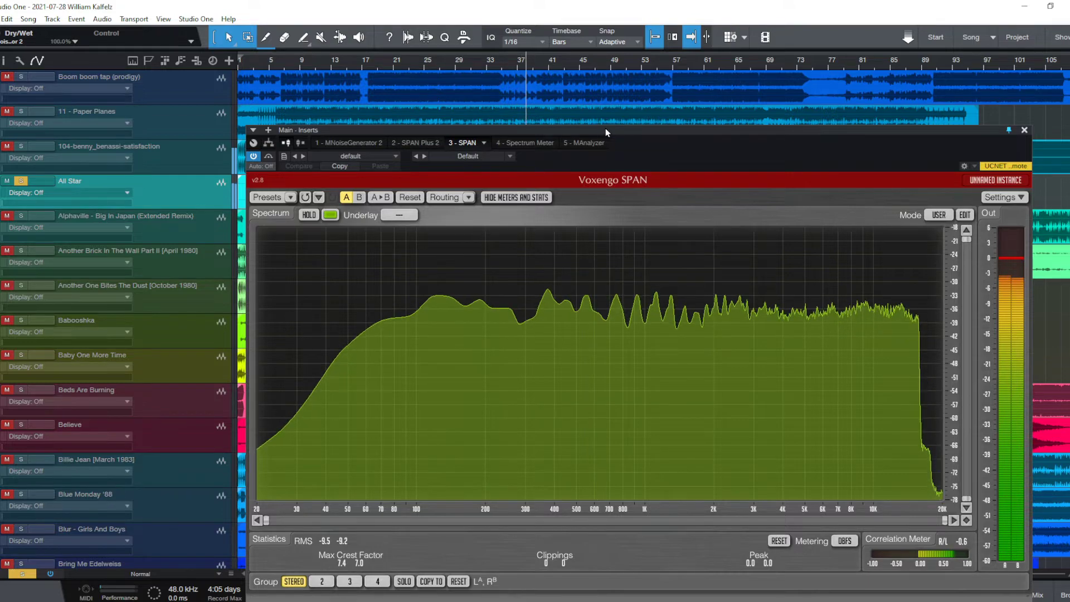
{"action": "mouse_move", "coordinate": [606, 128]}
{"action": "left_mouse_down"}
{"action": "mouse_move", "coordinate": [635, 230]}
{"action": "mouse_move", "coordinate": [609, 123]}
{"action": "mouse_move", "coordinate": [617, 106]}
{"action": "mouse_move", "coordinate": [597, 115]}
{"action": "mouse_move", "coordinate": [609, 117]}
{"action": "left_mouse_up"}
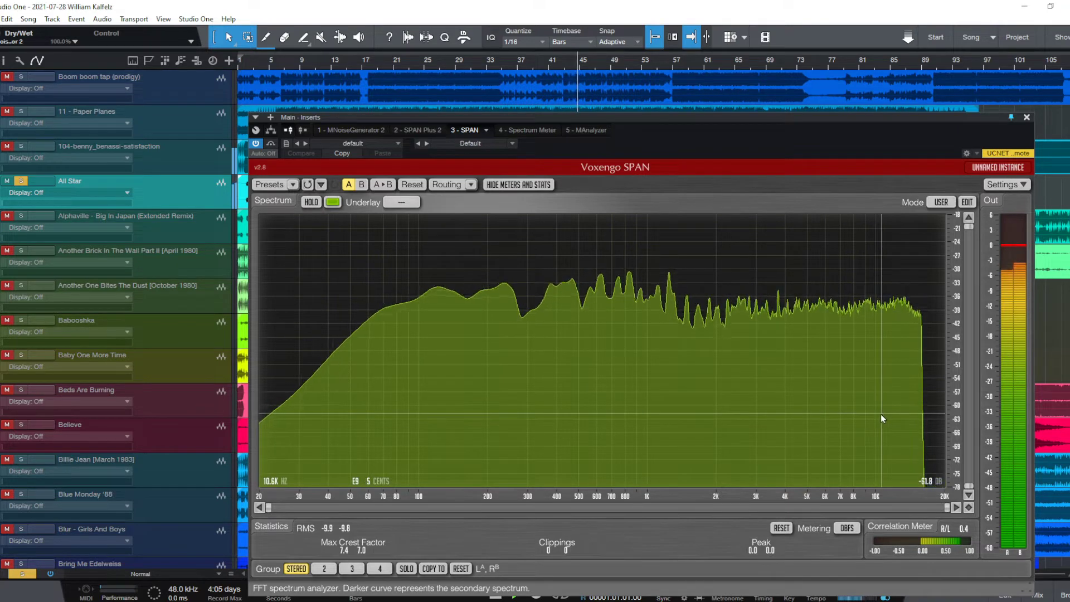
{"action": "left_click", "coordinate": [190, 230]}
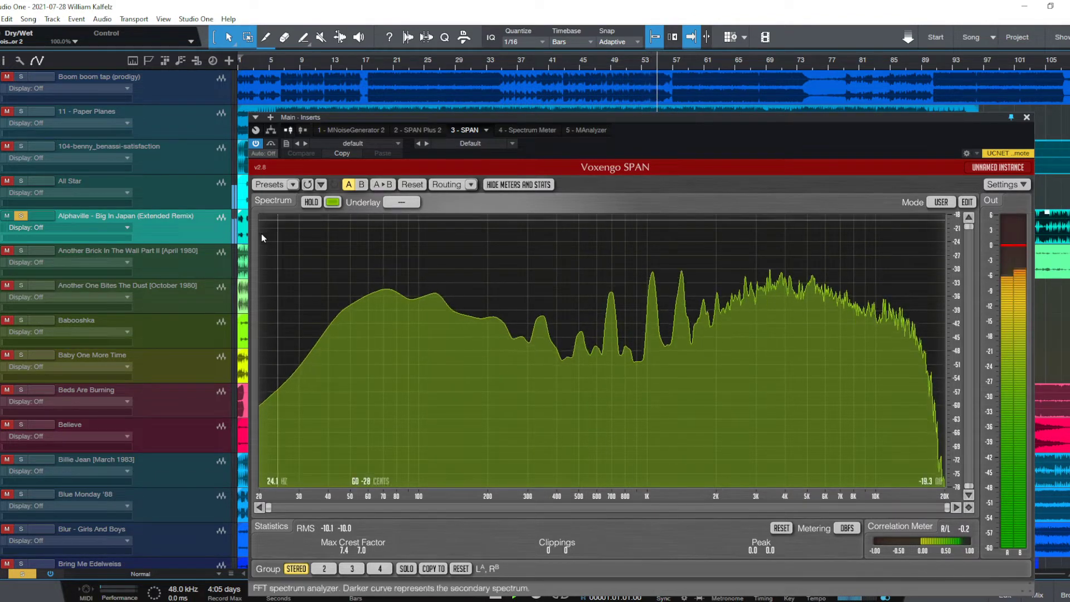
{"action": "left_click", "coordinate": [182, 256]}
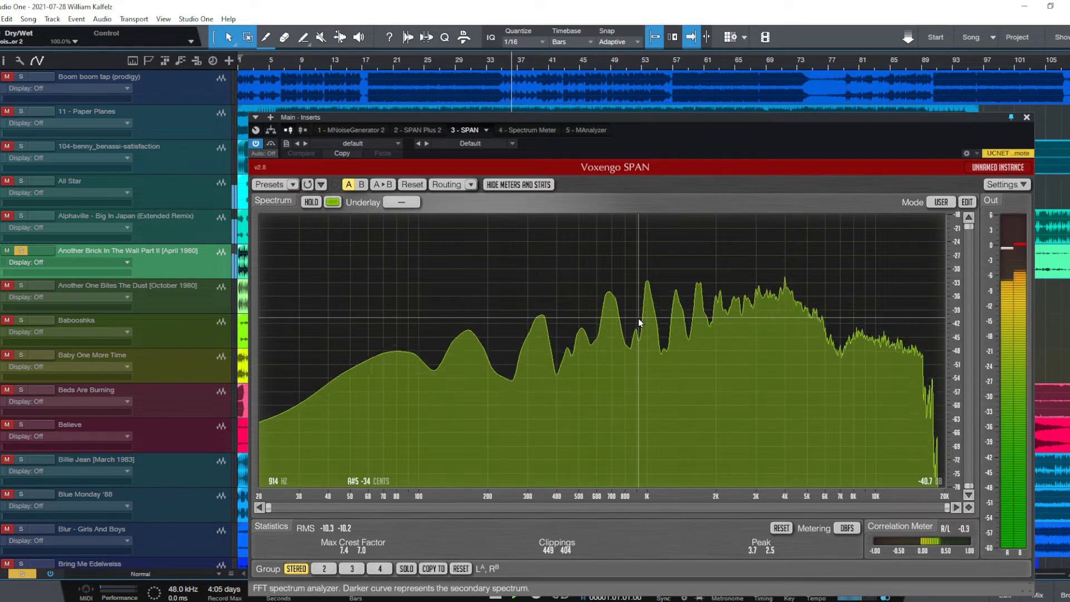
{"action": "left_click_drag", "start_coordinate": [631, 118], "coordinate": [627, 93]}
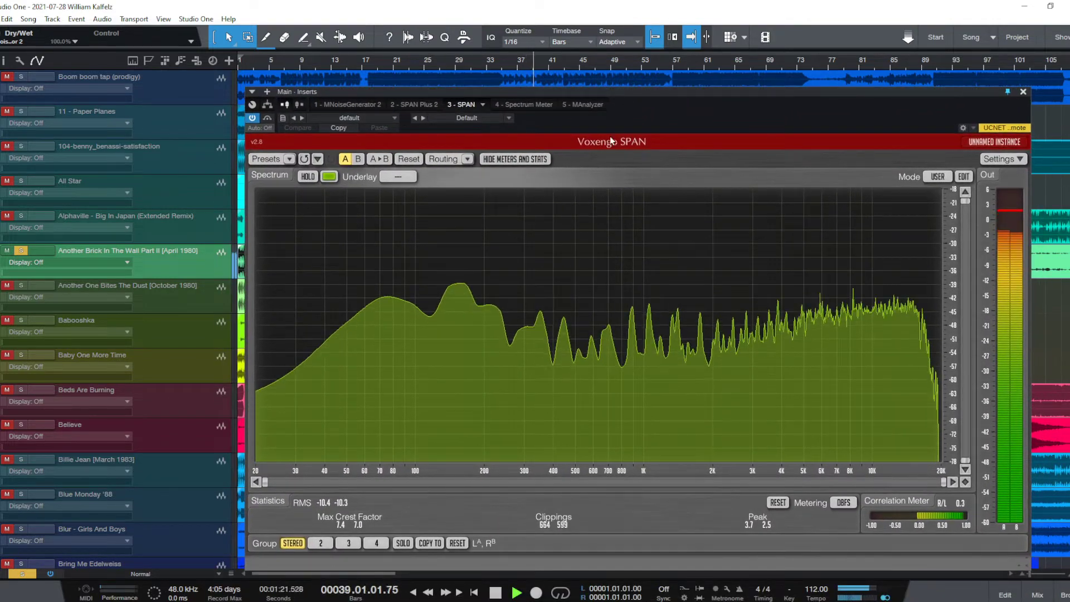
Switch to the Another One Bites The Dust track and stop and restart playback to examine its spectrum in SPAN.
{"action": "left_click", "coordinate": [185, 297]}
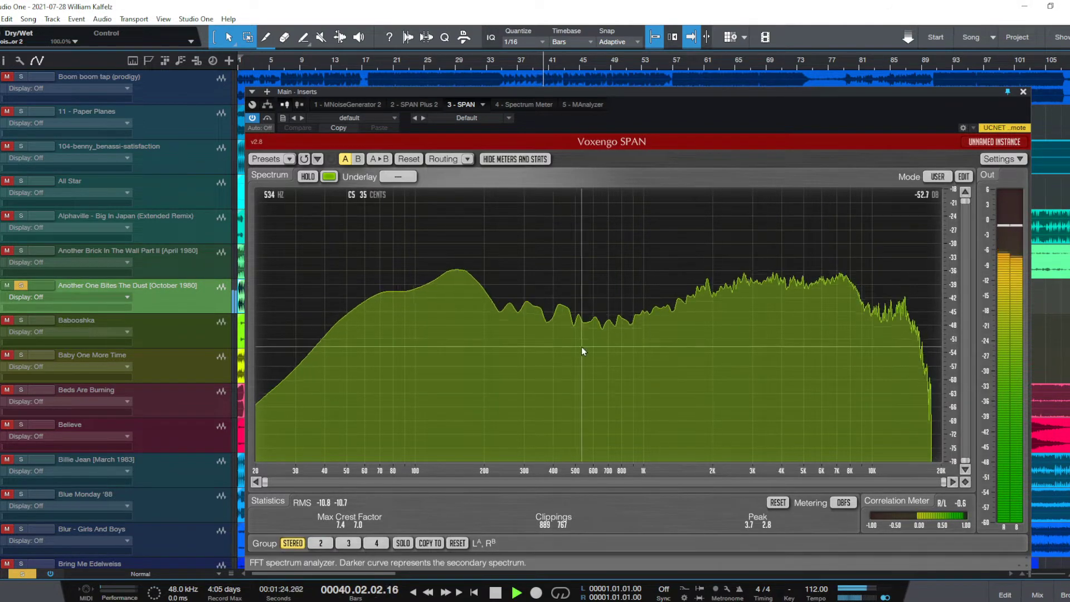
{"action": "key", "text": "space"}
{"action": "key", "text": "space"}
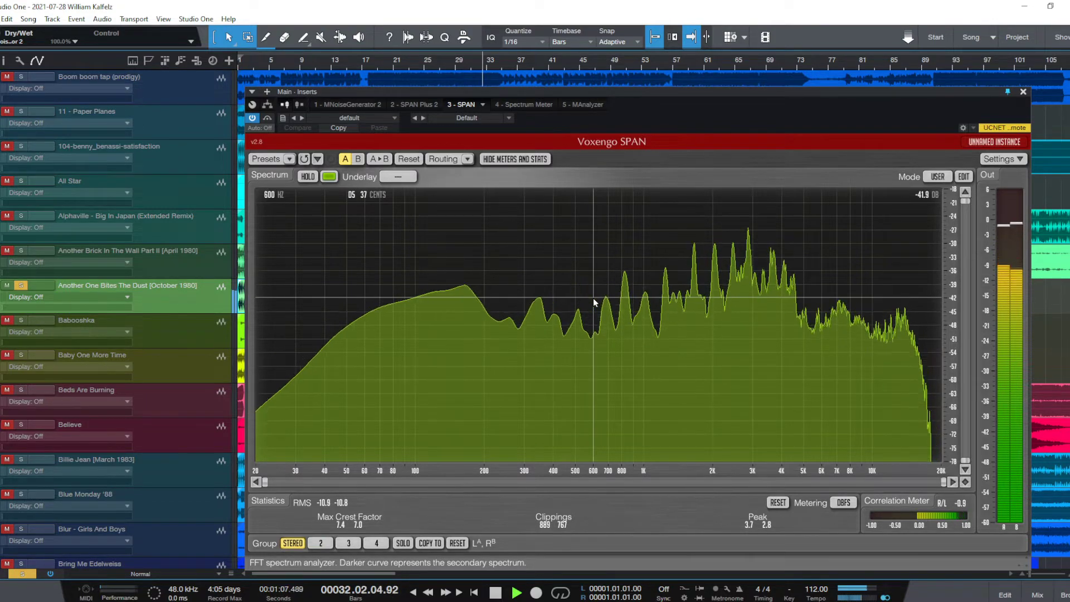
Switch to the Babooshka track and examine its spectrum from about bar 74, moving the SPAN window aside and back.
{"action": "left_click", "coordinate": [175, 327]}
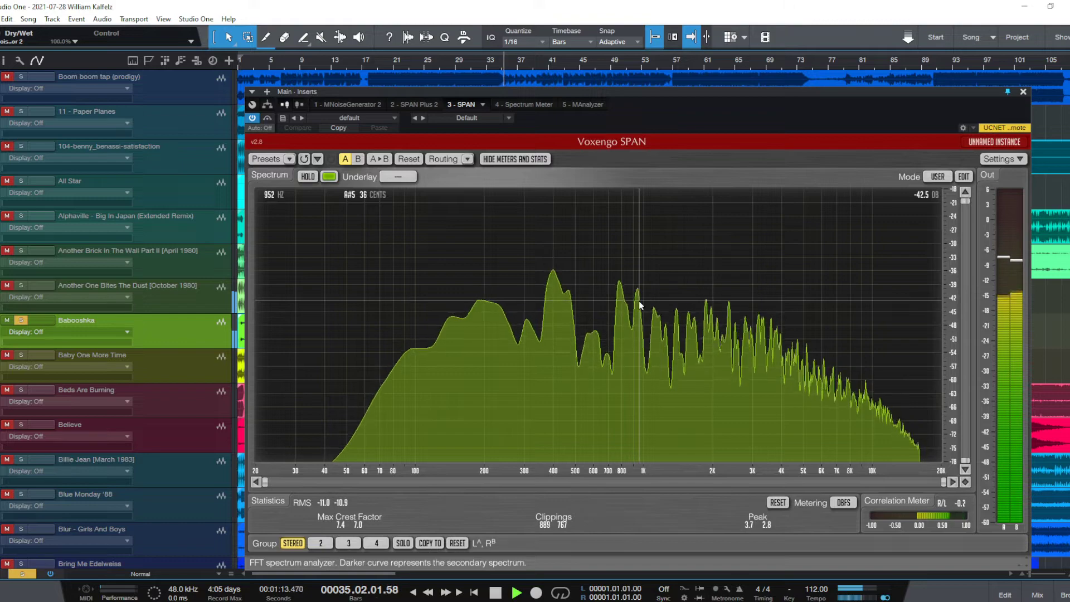
{"action": "left_click_drag", "start_coordinate": [641, 96], "coordinate": [650, 318]}
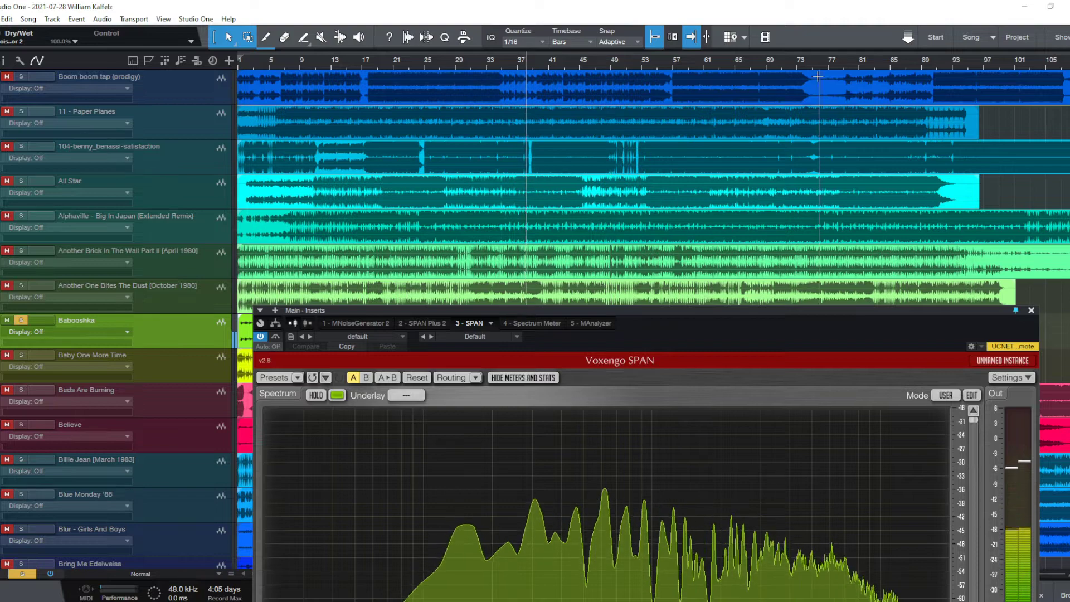
{"action": "left_click", "coordinate": [810, 60]}
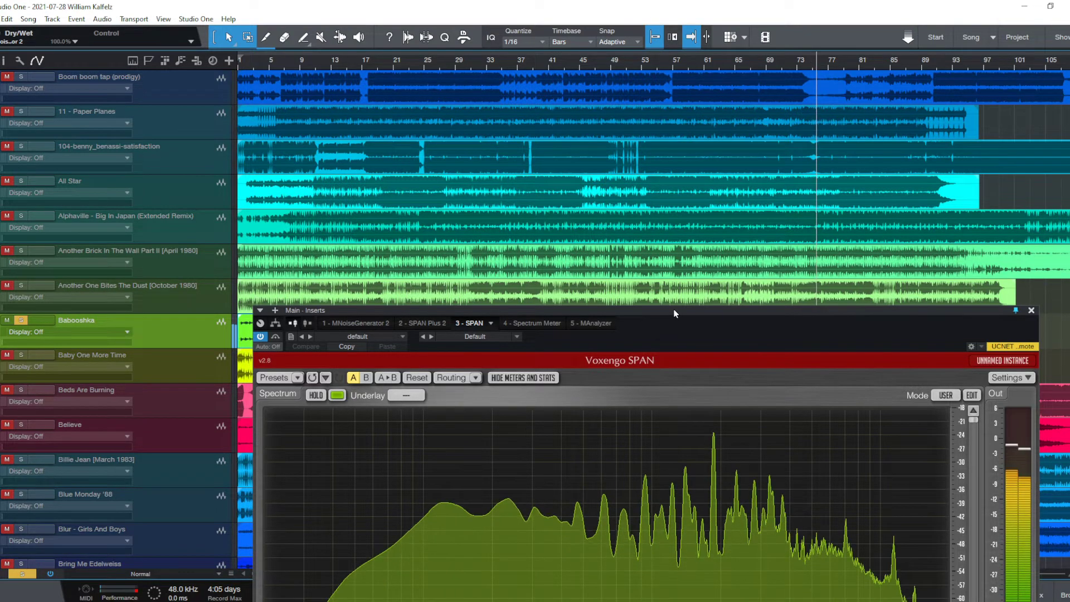
{"action": "left_click_drag", "start_coordinate": [674, 313], "coordinate": [663, 88]}
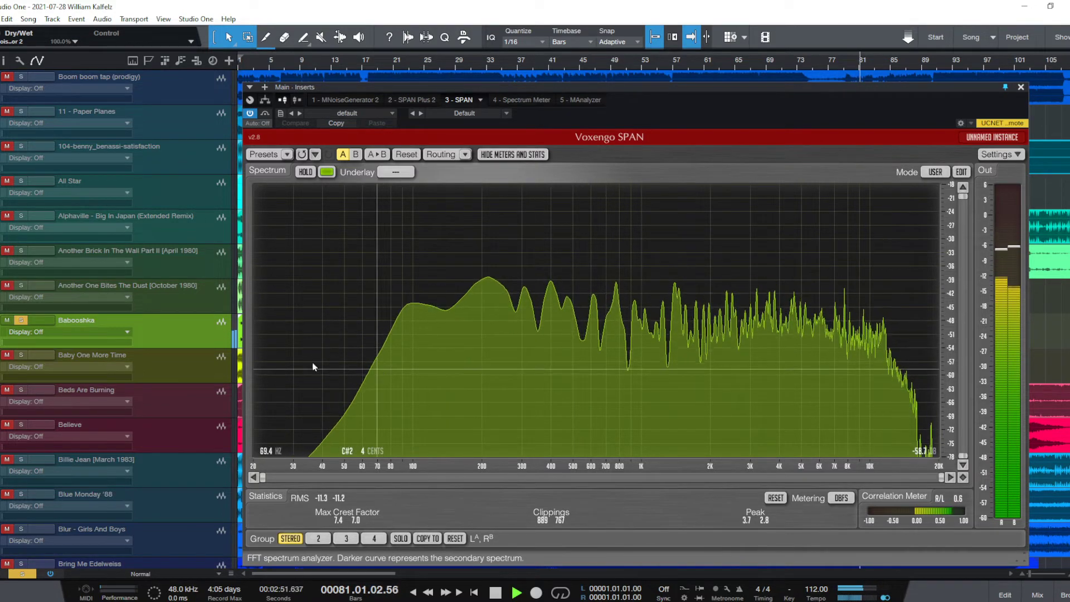
Switch to Baby One More Time and examine its spectrum from about bars 30 and 18, moving the SPAN window aside and back.
{"action": "left_click", "coordinate": [168, 357]}
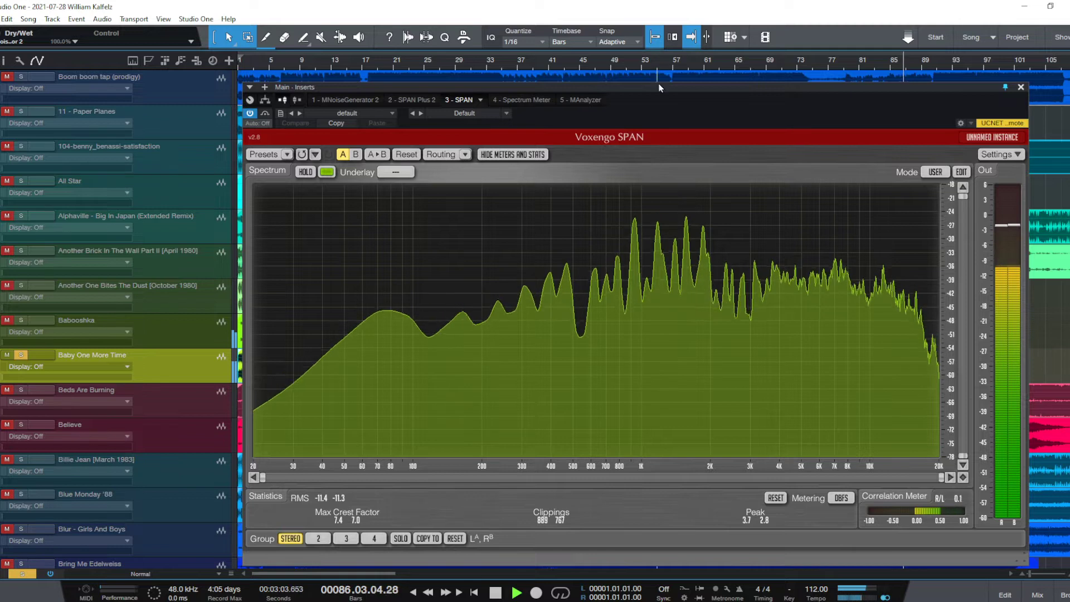
{"action": "left_click_drag", "start_coordinate": [659, 88], "coordinate": [639, 305]}
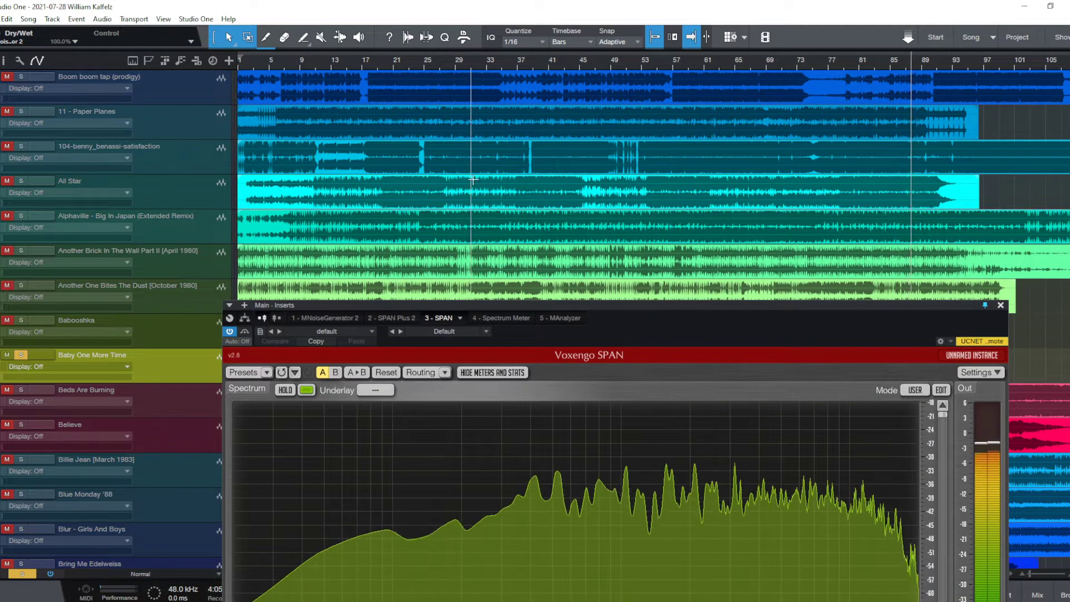
{"action": "left_click", "coordinate": [470, 70]}
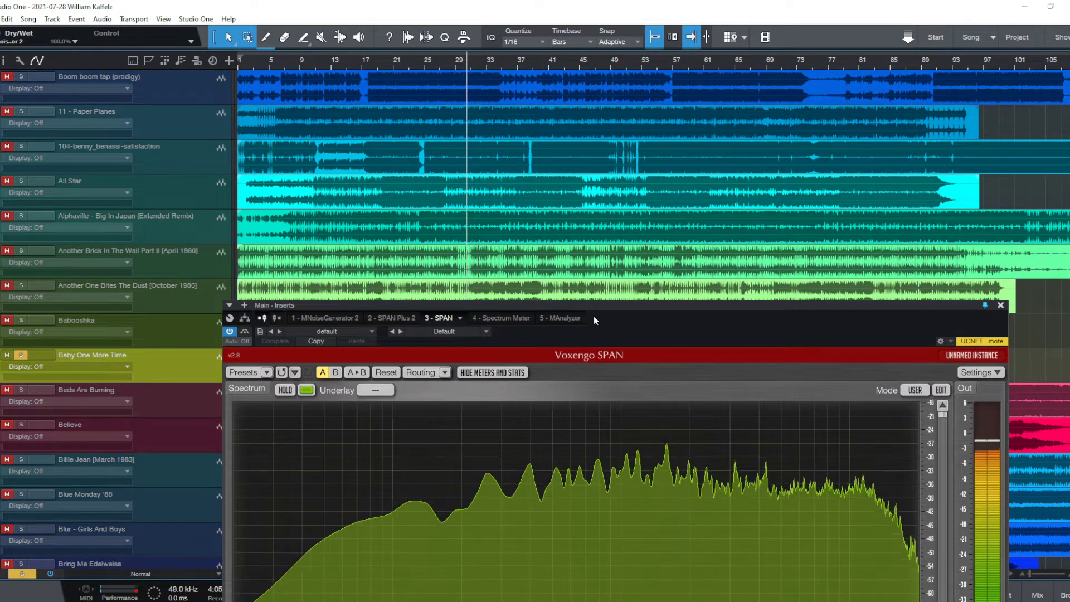
{"action": "left_click_drag", "start_coordinate": [600, 306], "coordinate": [600, 411]}
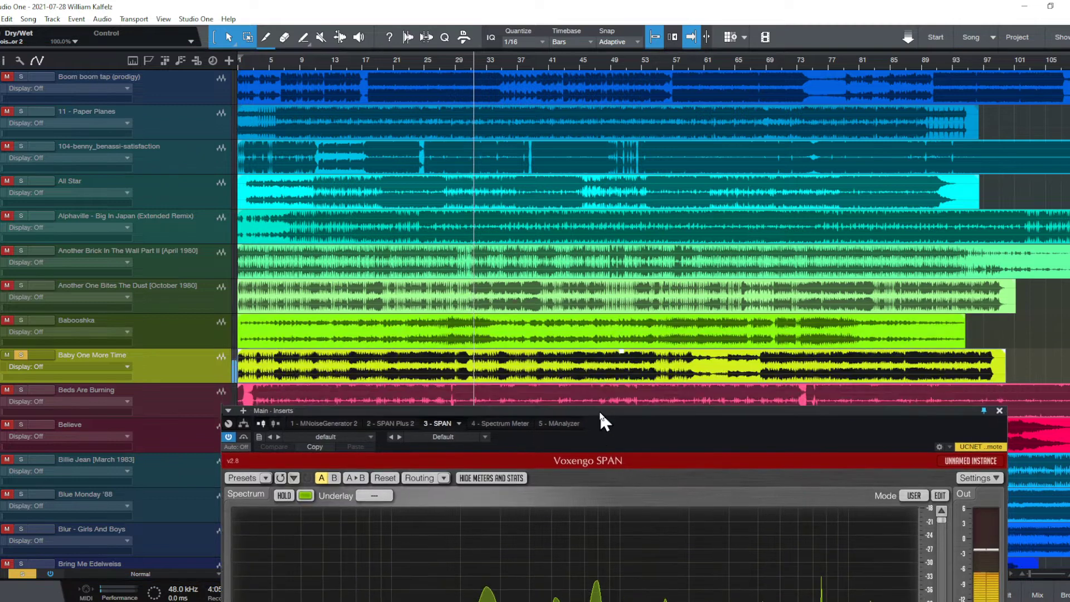
{"action": "left_click", "coordinate": [369, 62]}
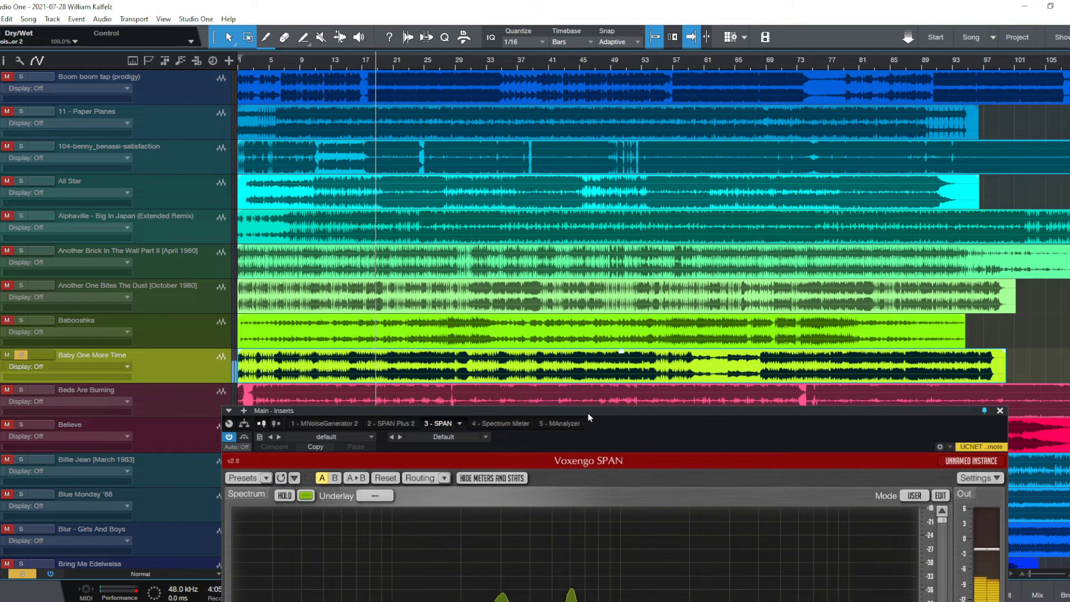
{"action": "left_click_drag", "start_coordinate": [589, 416], "coordinate": [616, 82]}
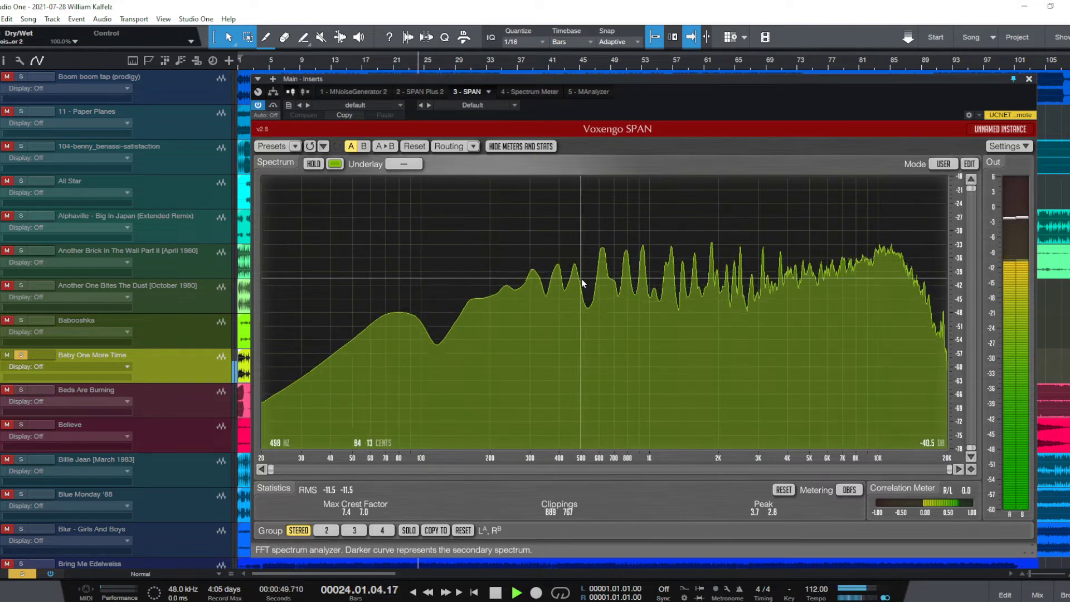
Switch through the Beds Are Burning, Believe and Billie Jean tracks and examine each spectrum in SPAN.
{"action": "left_click", "coordinate": [180, 399]}
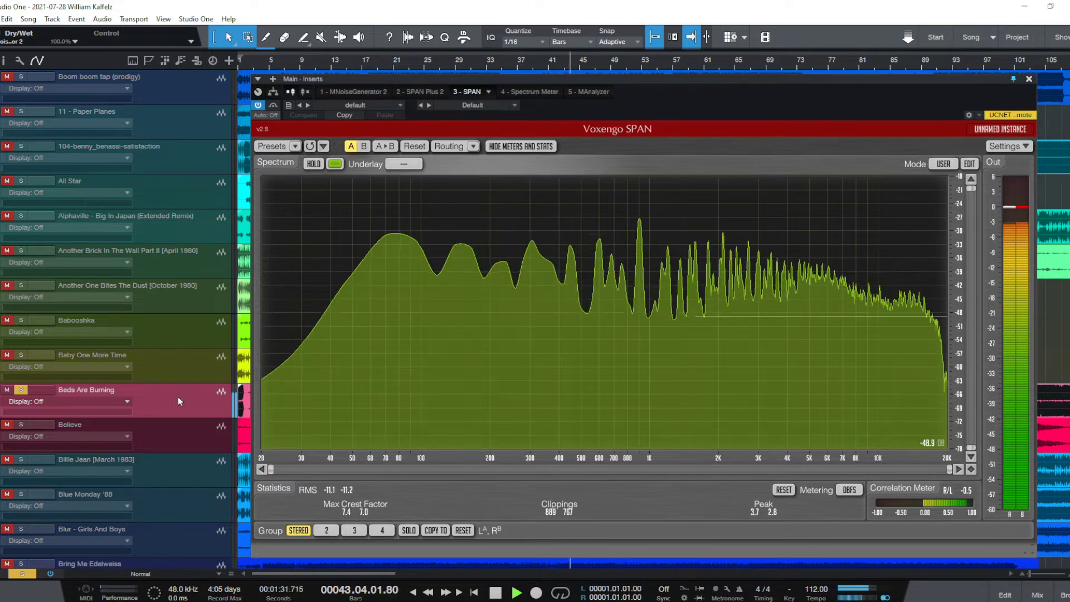
{"action": "left_click", "coordinate": [176, 430]}
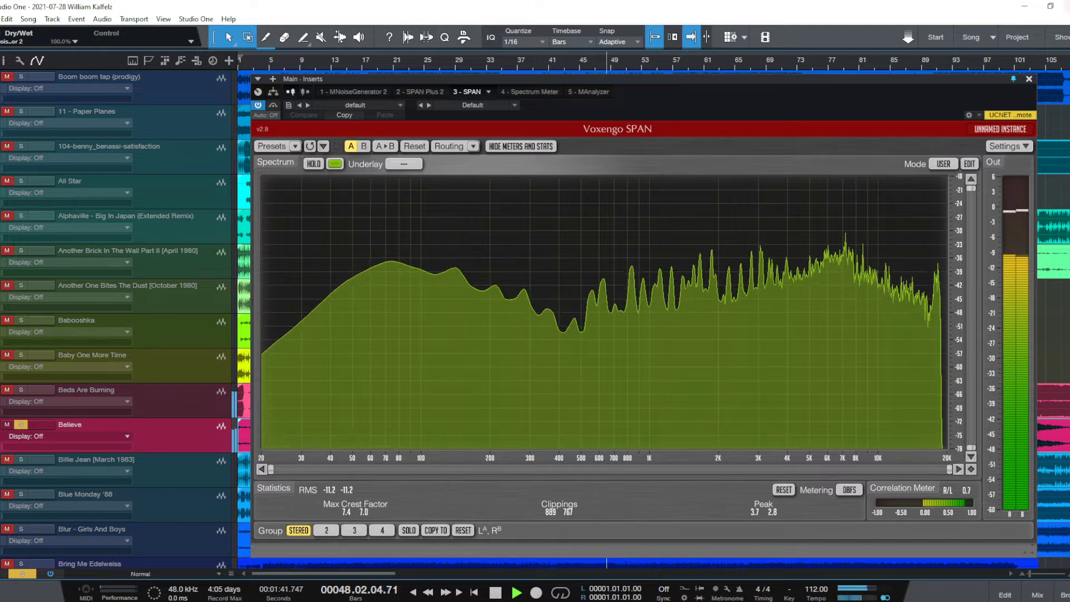
{"action": "left_click", "coordinate": [178, 466]}
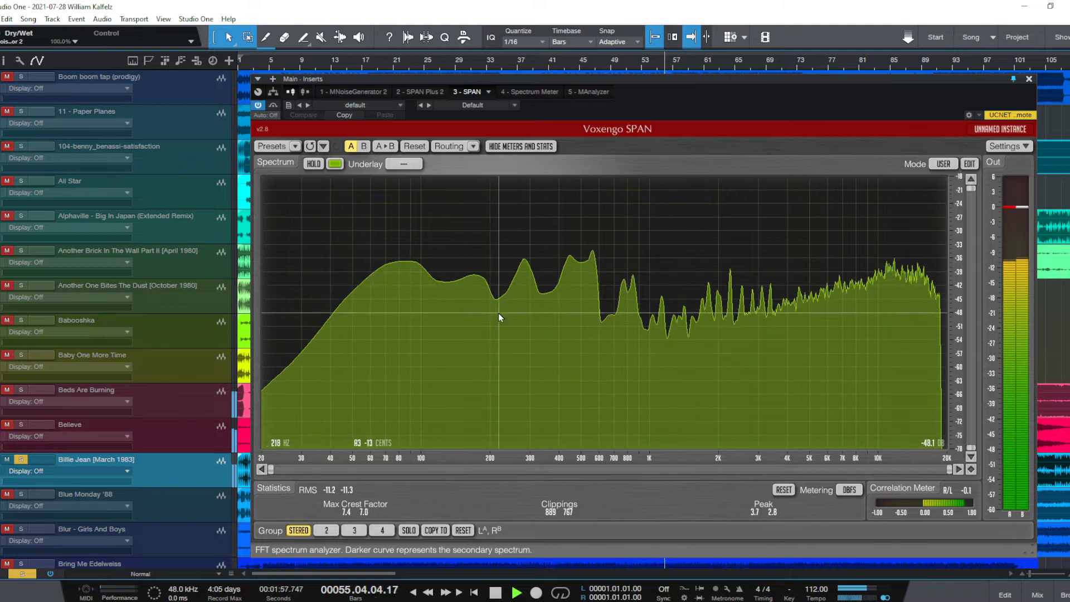
Set SPAN's spectrum type to Max for Billie Jean and move the Spectrum Mode Editor down, clear of the upper part of the curve.
{"action": "left_click", "coordinate": [969, 164]}
{"action": "left_click", "coordinate": [671, 154]}
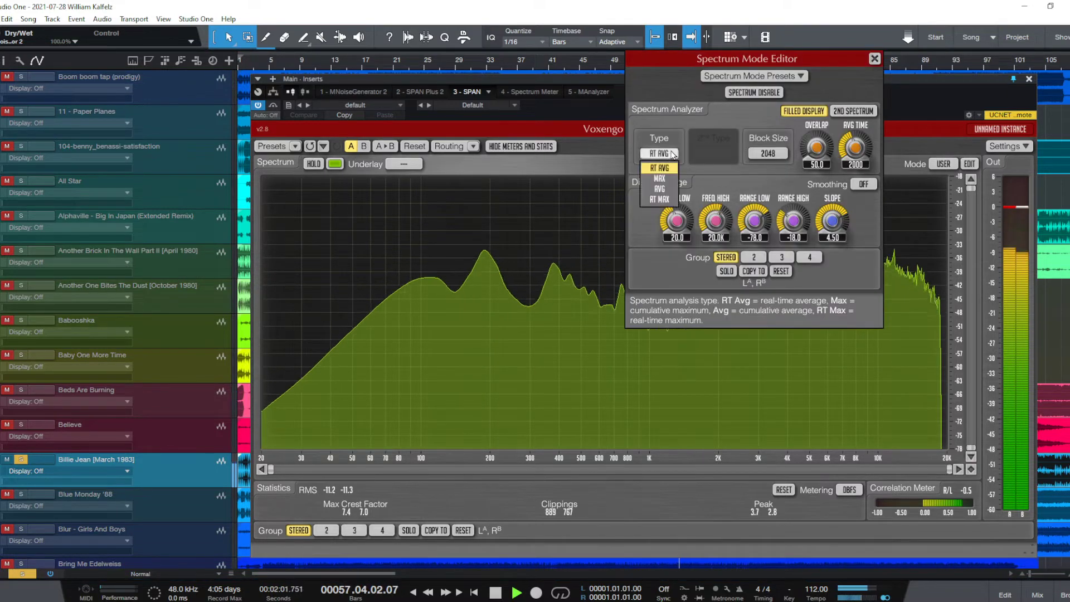
{"action": "left_click", "coordinate": [666, 178]}
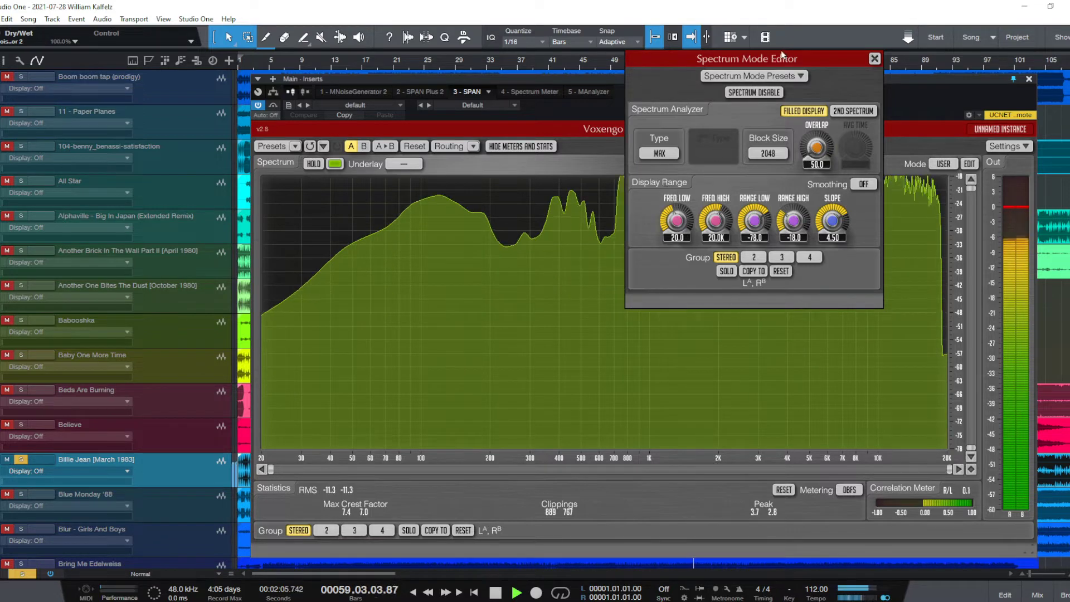
{"action": "left_click_drag", "start_coordinate": [780, 58], "coordinate": [689, 320]}
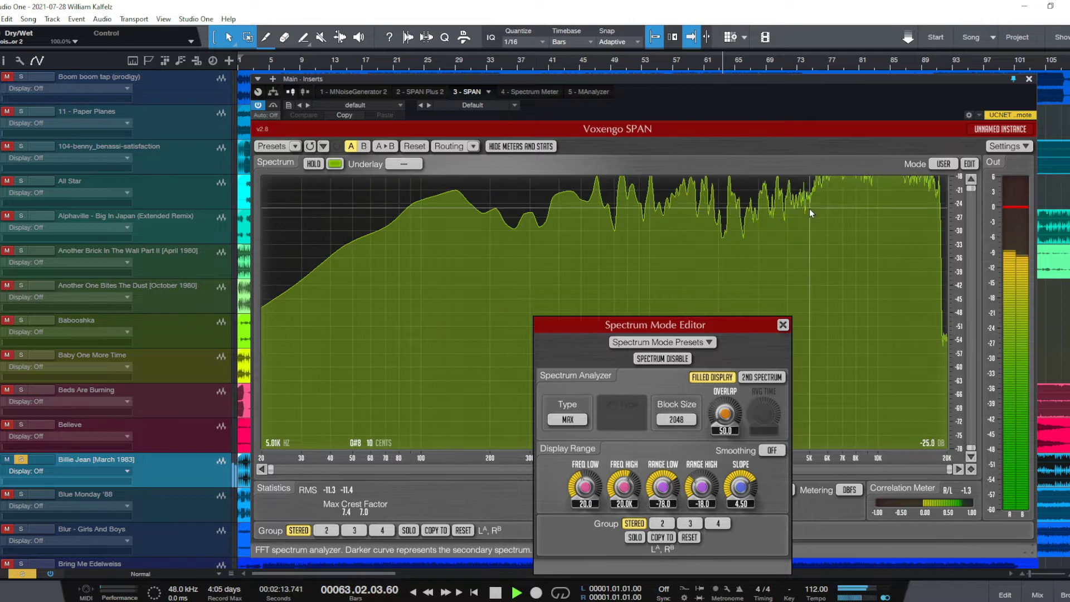
Set the spectrum type back to RT Avg and close the Spectrum Mode Editor.
{"action": "left_click", "coordinate": [569, 426]}
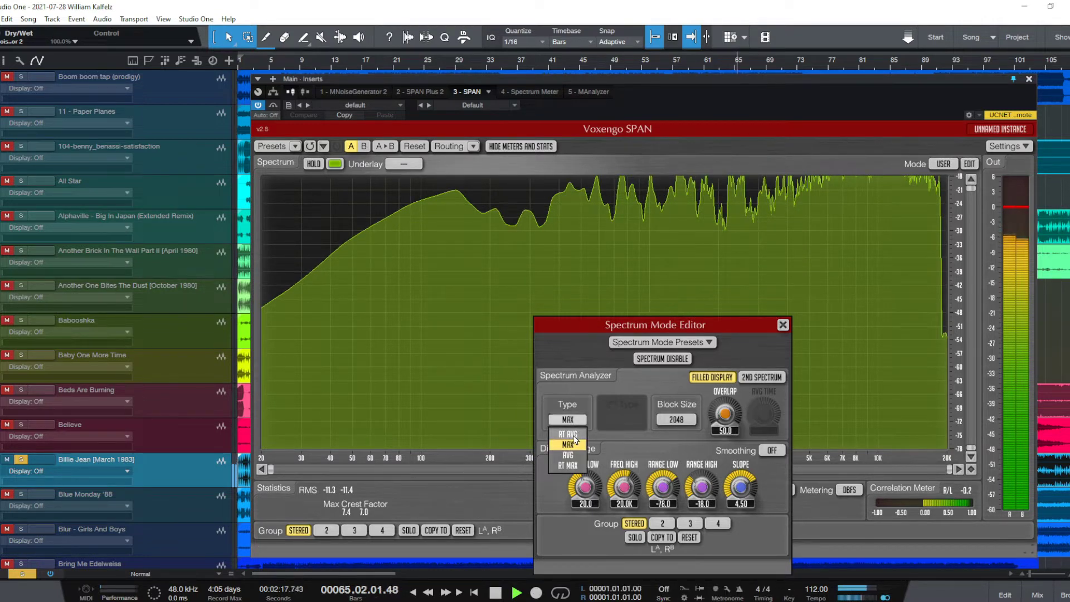
{"action": "left_click", "coordinate": [570, 433]}
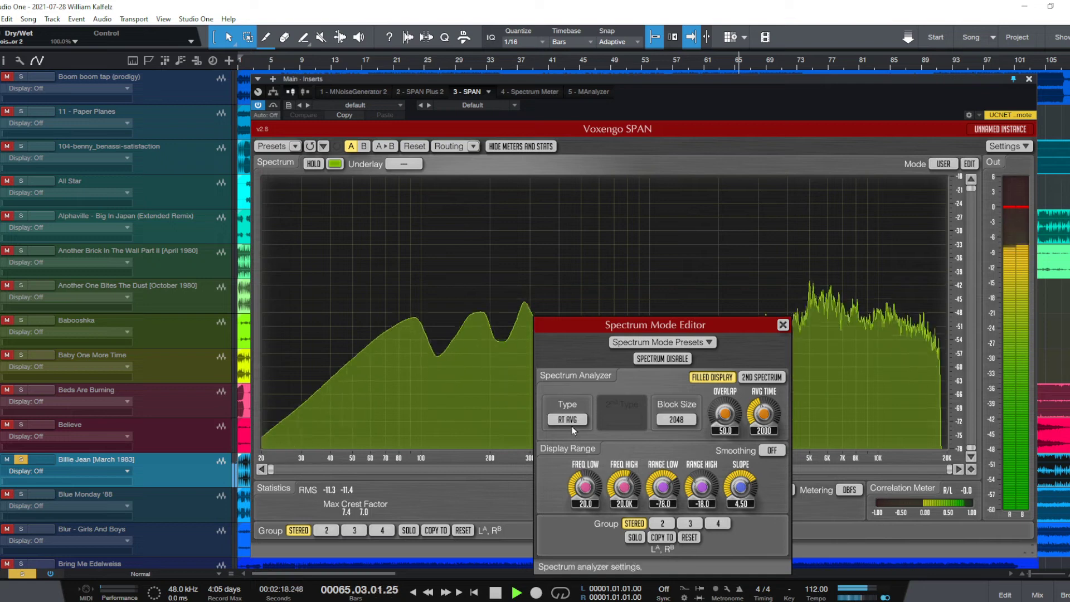
{"action": "left_click", "coordinate": [783, 325]}
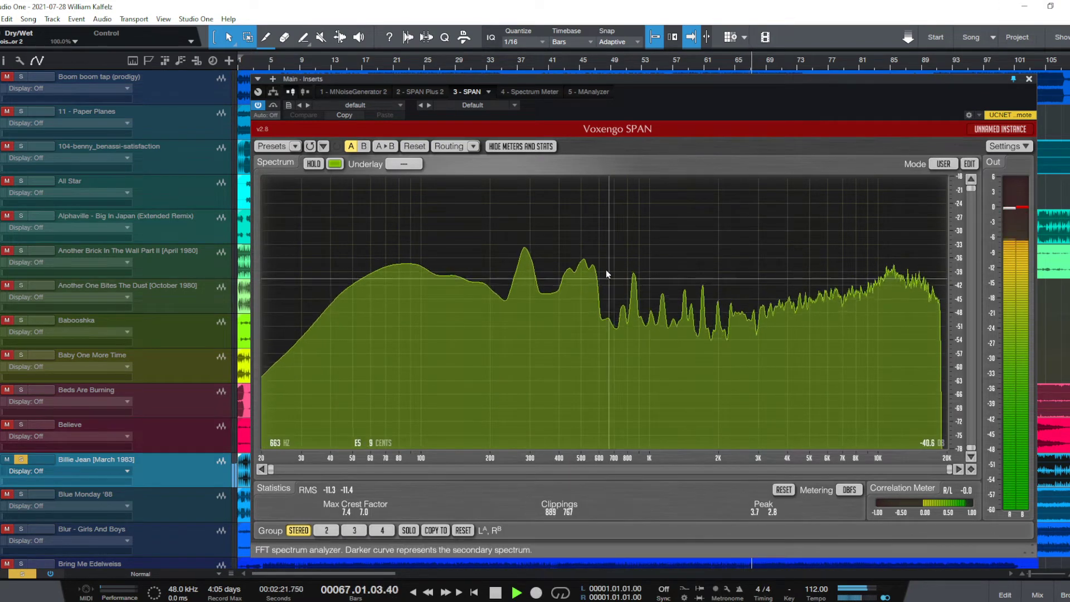
Compare the SPAN spectra of Blue Monday '88, Blur - Girls And Boys and Bring Me Edelweiss in turn.
{"action": "scroll", "coordinate": [209, 323], "scroll_direction": "down", "scroll_amount": 2}
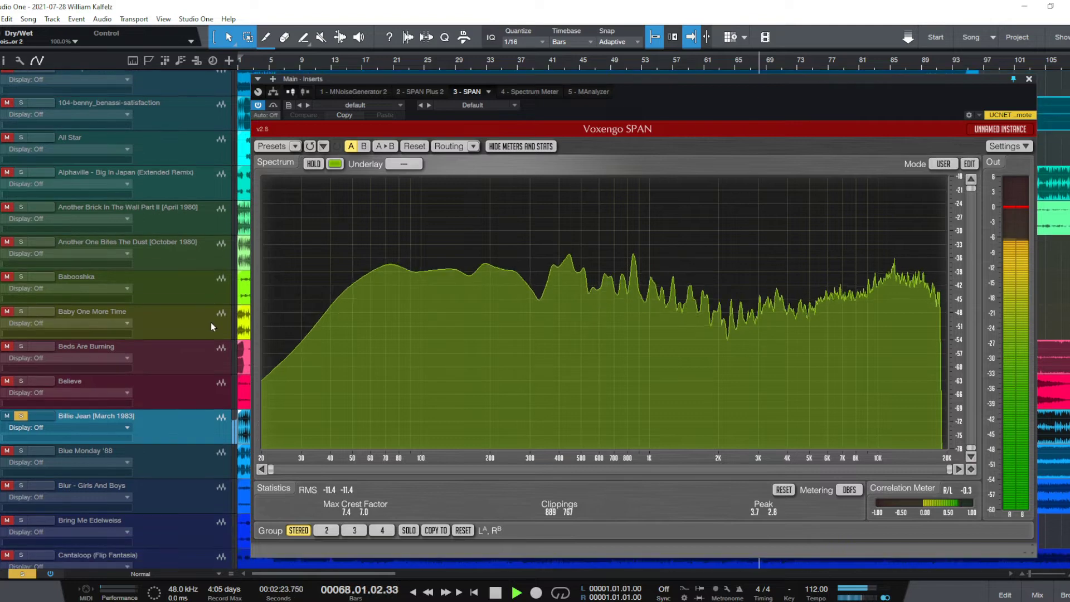
{"action": "scroll", "coordinate": [211, 325], "scroll_direction": "down", "scroll_amount": 5}
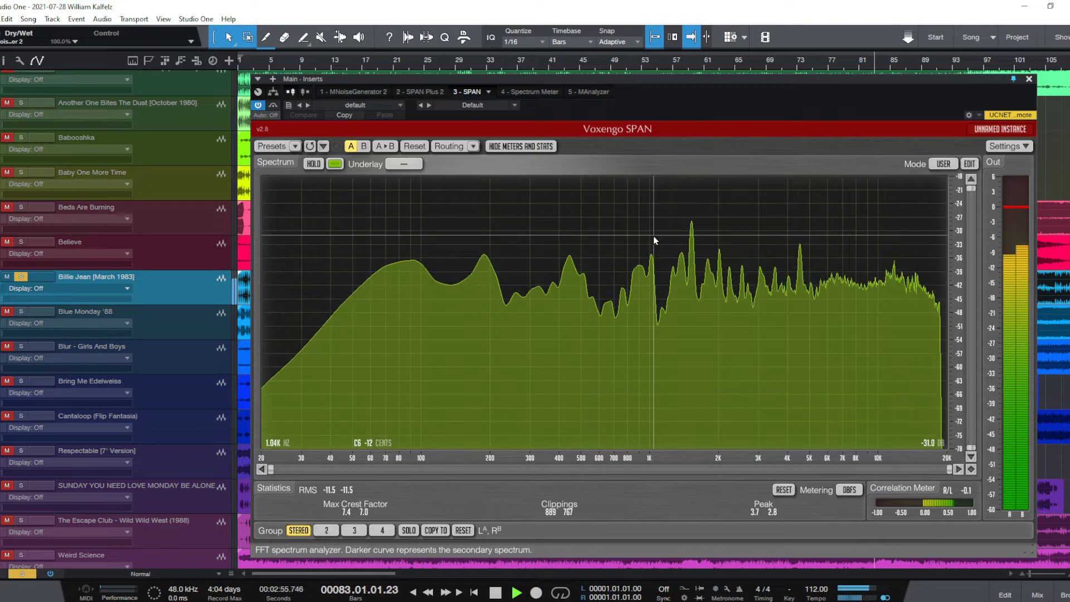
{"action": "left_click", "coordinate": [185, 322]}
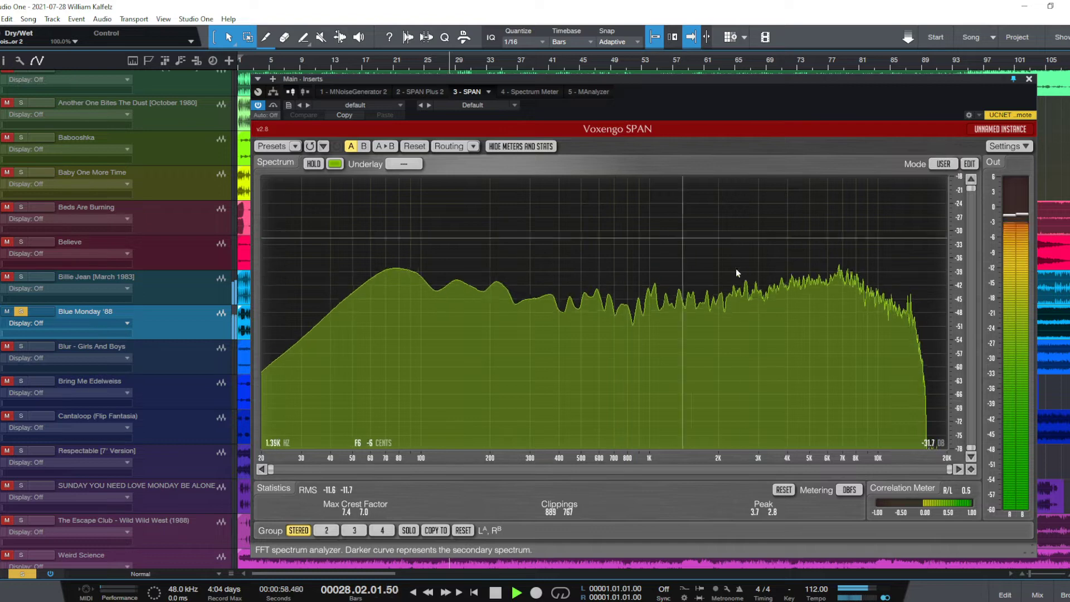
{"action": "left_click", "coordinate": [184, 351]}
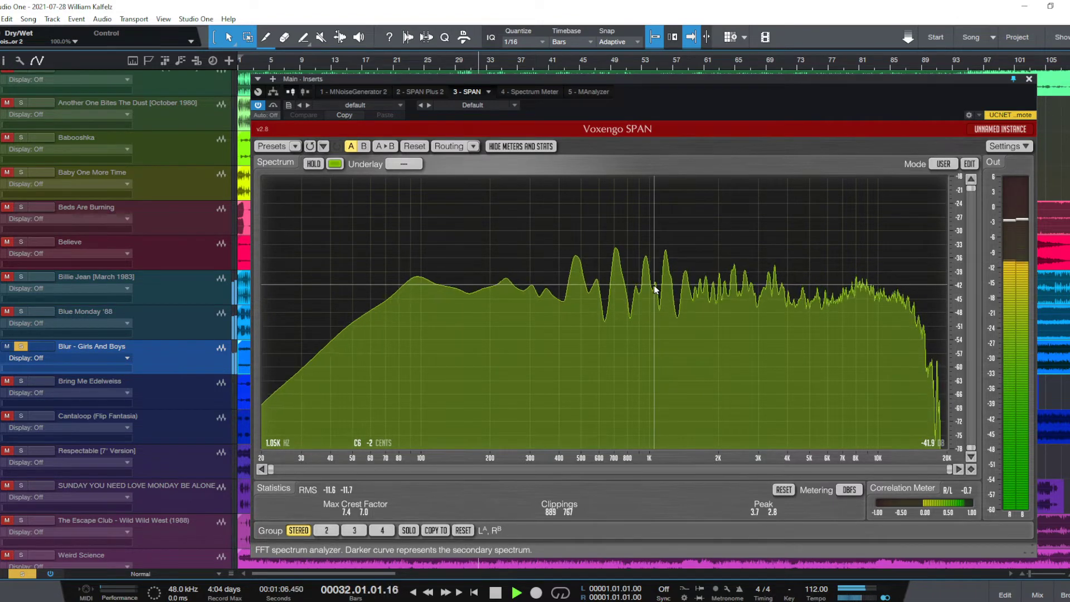
{"action": "left_click", "coordinate": [202, 392]}
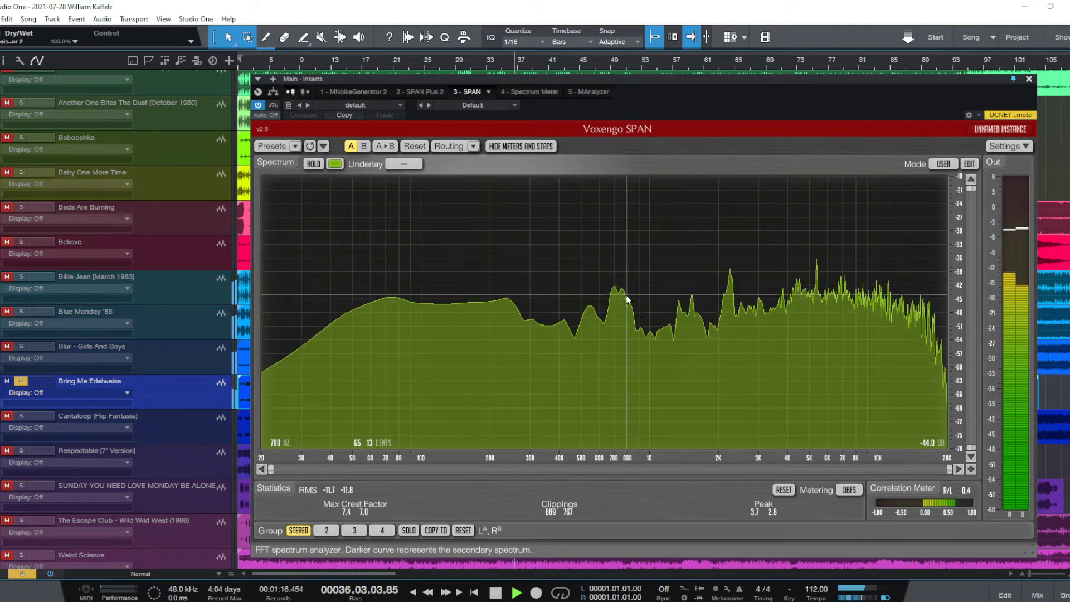
Examine the SPAN spectra of Cantaloop (Flip Fantasia), Respectable [7' Version] and SUNDAY YOU NEED LOVE MONDAY BE ALONE in turn.
{"action": "left_click", "coordinate": [180, 427]}
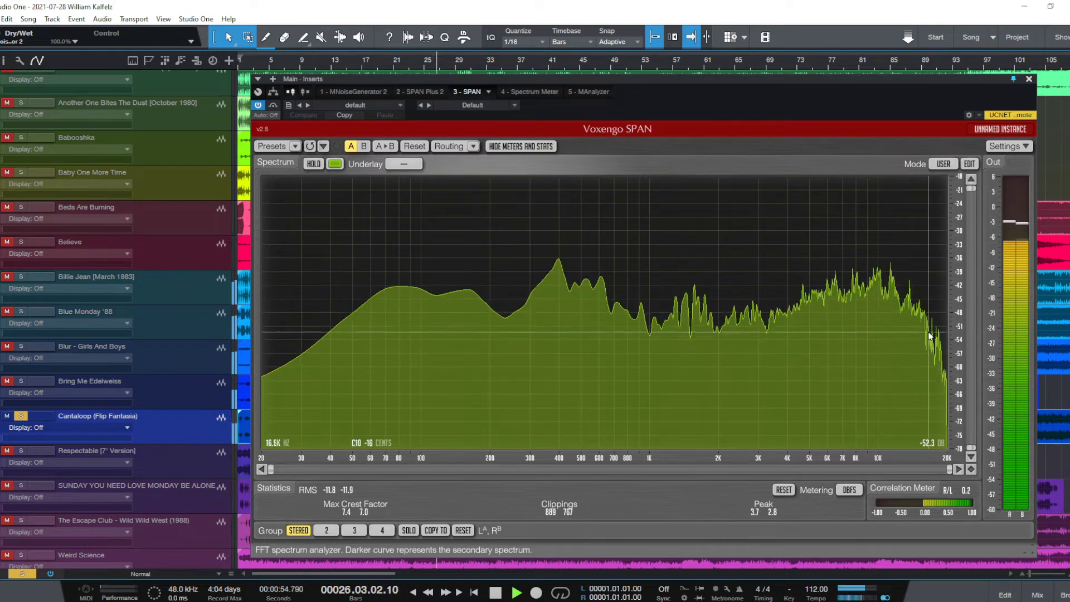
{"action": "key", "text": "shift+b"}
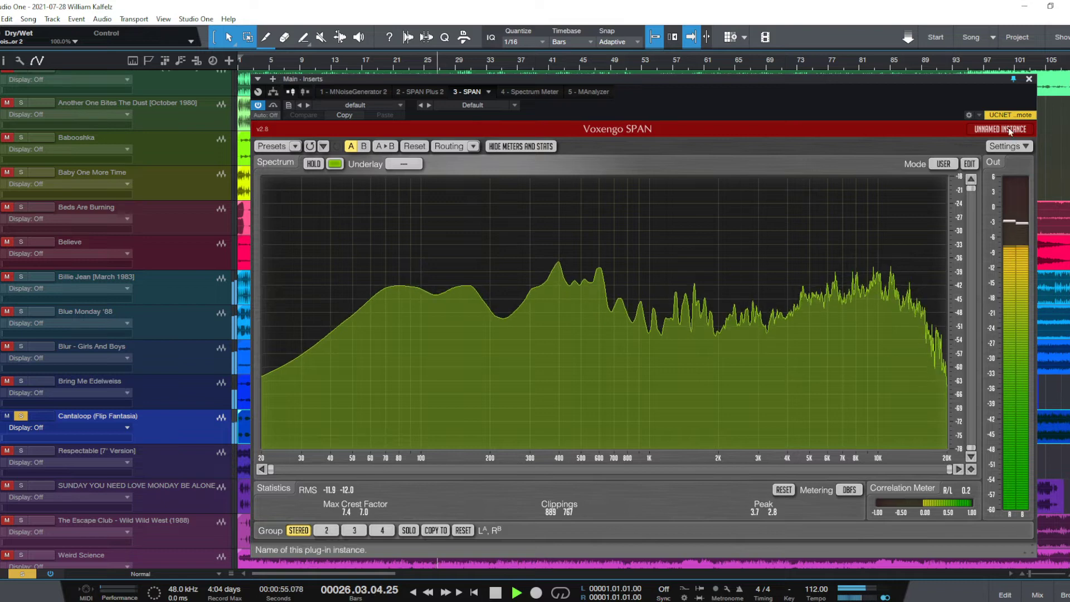
{"action": "left_click", "coordinate": [169, 459]}
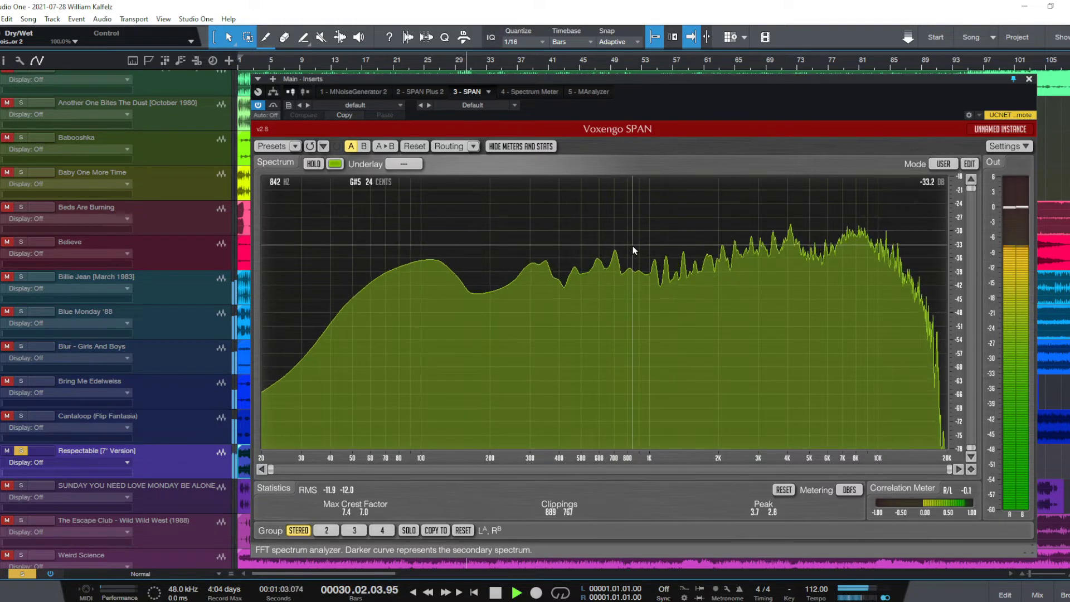
{"action": "left_click", "coordinate": [179, 490]}
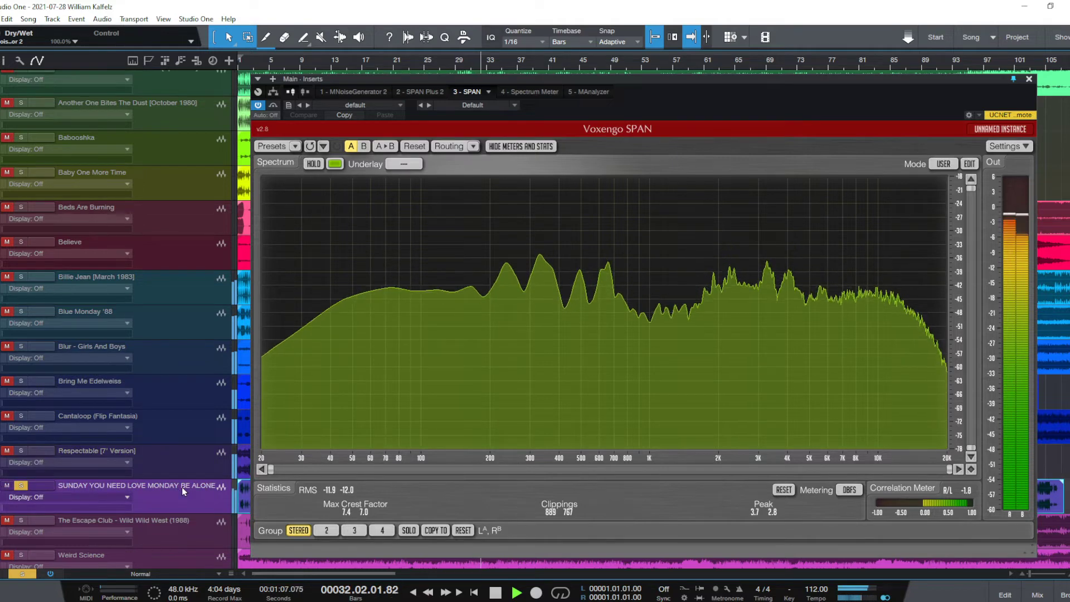
Switch to The Escape Club - Wild Wild West (1988) and on to Weird Science, examining each track's spectrum in SPAN.
{"action": "scroll", "coordinate": [148, 350], "scroll_direction": "down", "scroll_amount": 3}
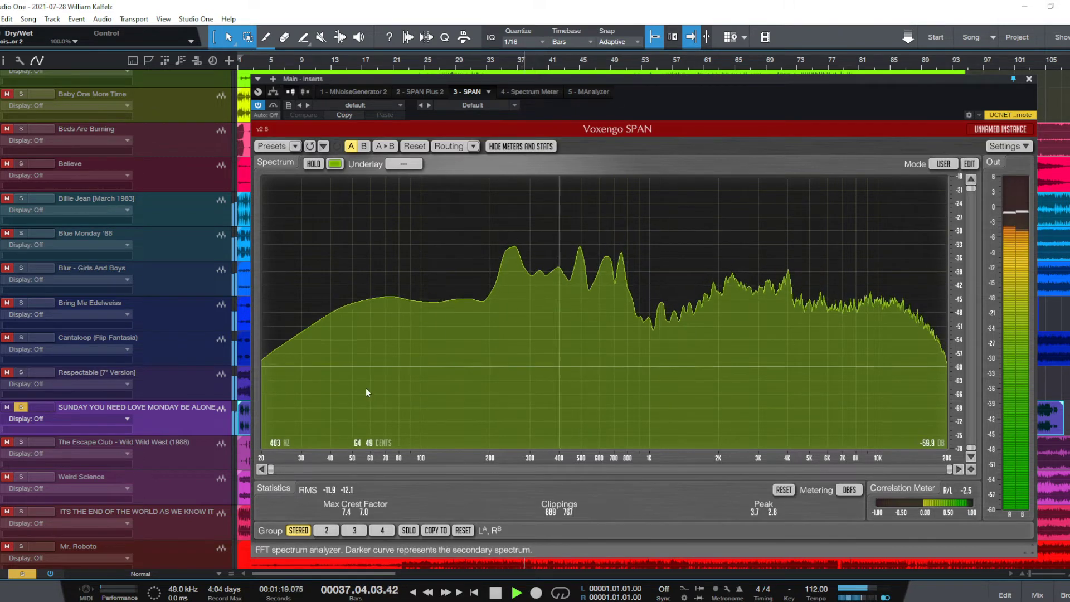
{"action": "scroll", "coordinate": [206, 363], "scroll_direction": "down", "scroll_amount": 1}
{"action": "left_click", "coordinate": [172, 420]}
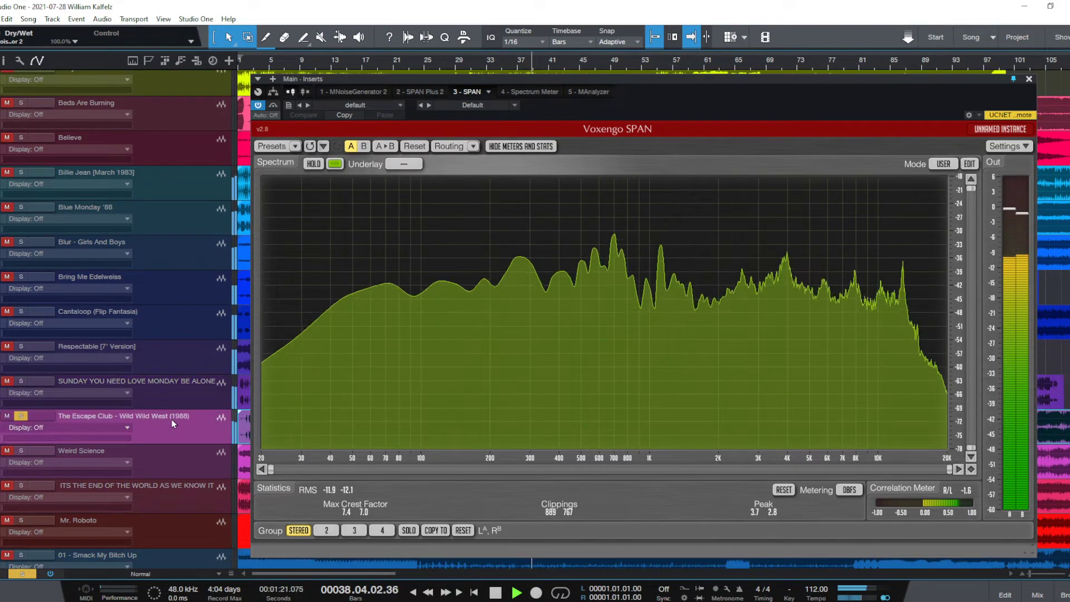
{"action": "scroll", "coordinate": [172, 417], "scroll_direction": "down", "scroll_amount": 4}
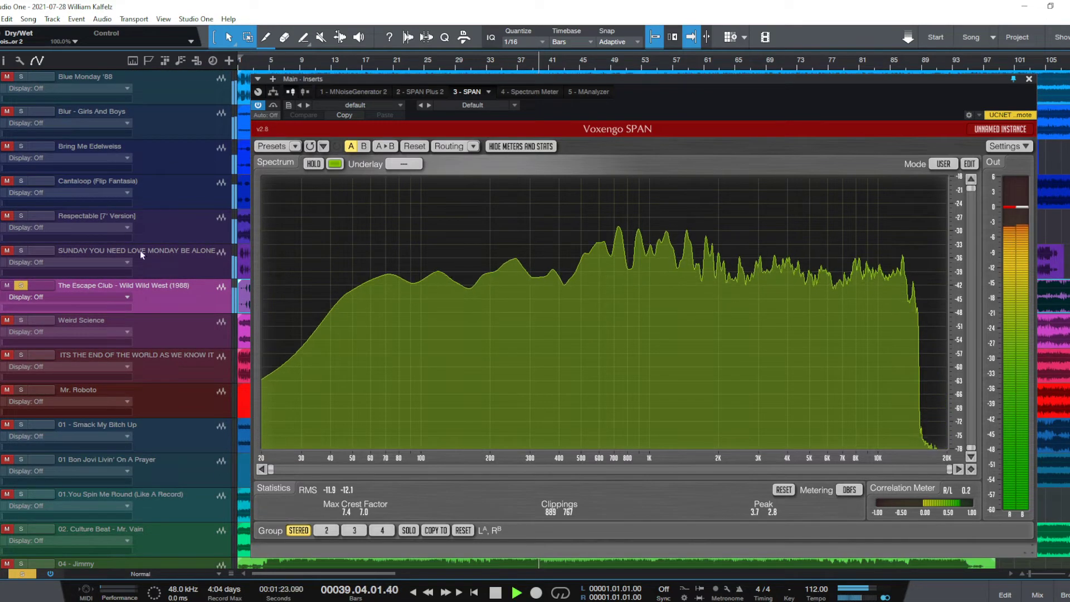
{"action": "scroll", "coordinate": [177, 288], "scroll_direction": "down", "scroll_amount": 1}
{"action": "left_click", "coordinate": [172, 308]}
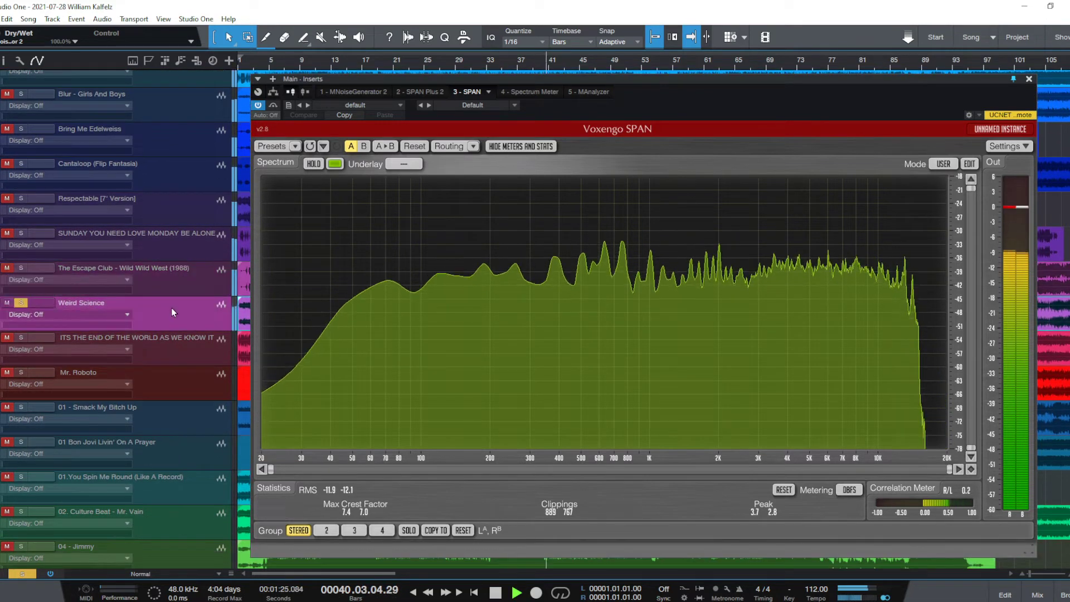
{"action": "left_click", "coordinate": [169, 314]}
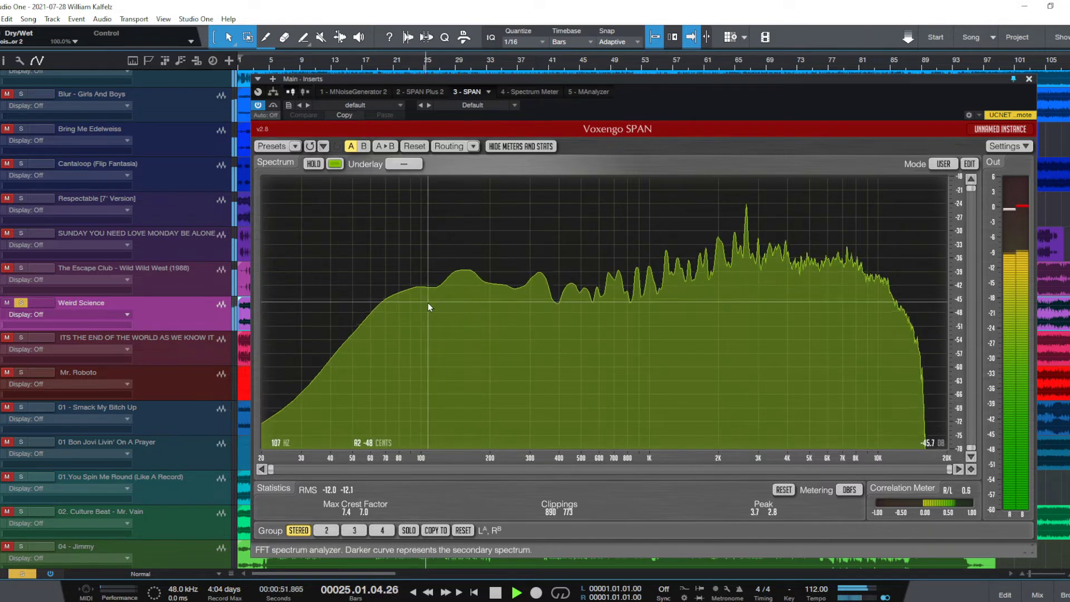
View the SPAN spectra of ITS THE END OF THE WORLD AS WE KNOW IT, Mr. Roboto and Smack My Bitch Up in turn.
{"action": "left_click", "coordinate": [156, 346]}
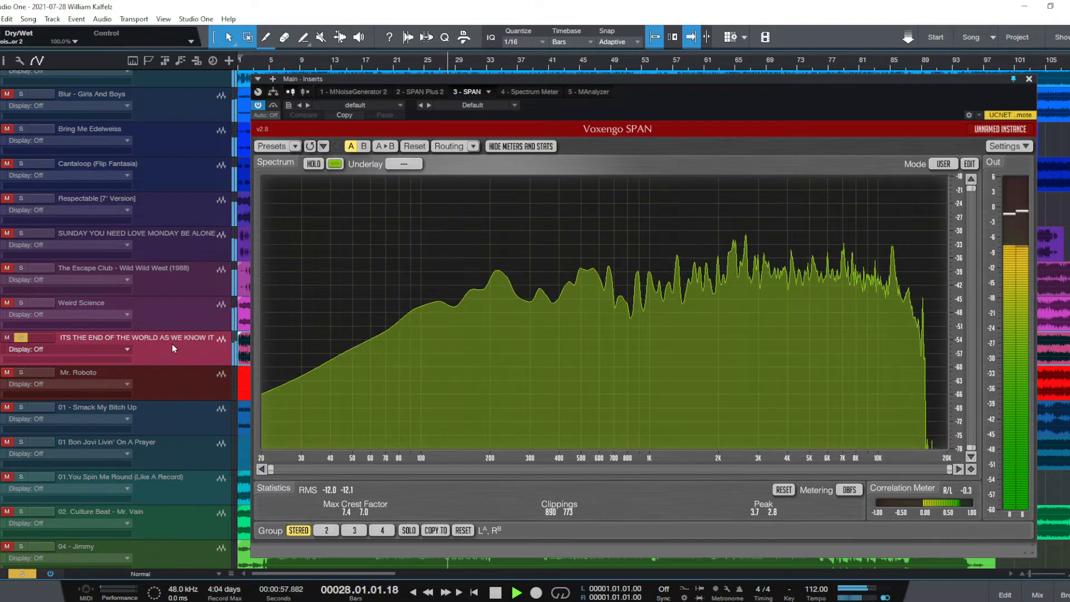
{"action": "left_click", "coordinate": [172, 382]}
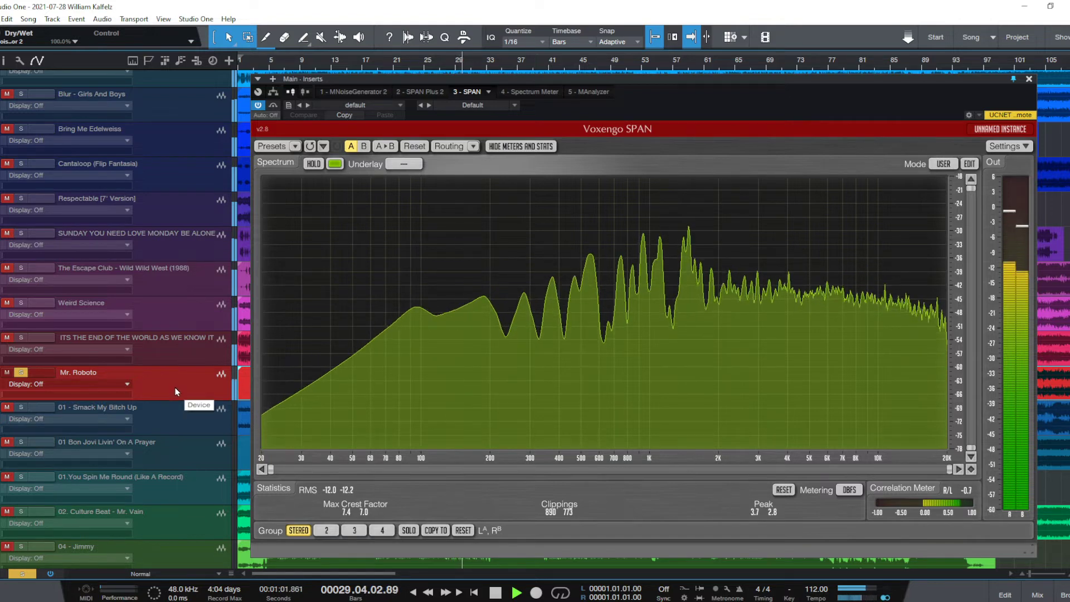
{"action": "left_click", "coordinate": [175, 417]}
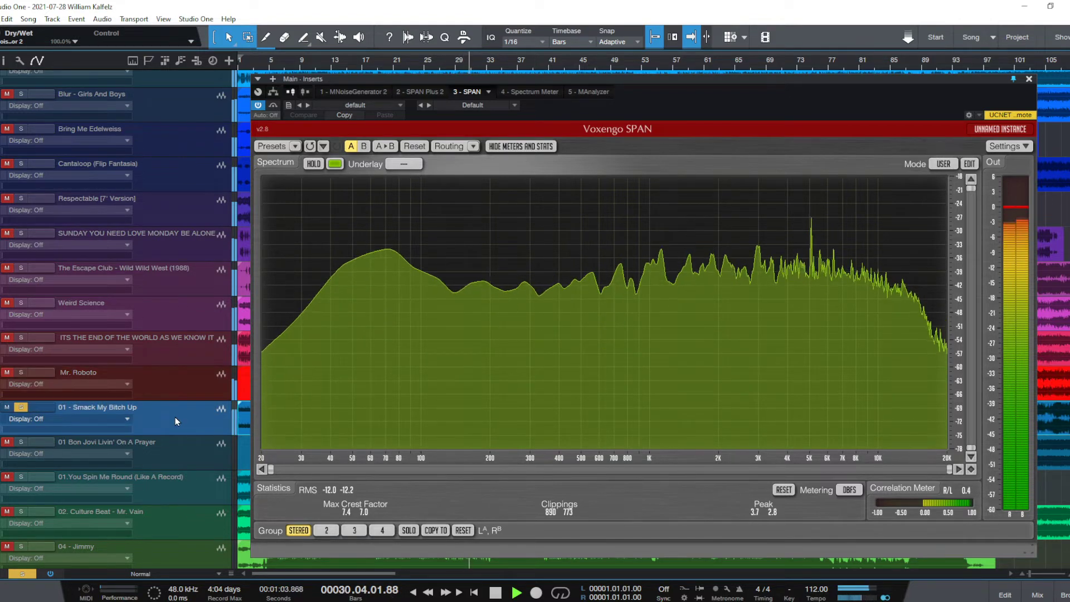
Switch to Bon Jovi Livin' On A Prayer and on to You Spin Me Round (Like A Record), examining each spectrum.
{"action": "scroll", "coordinate": [175, 416], "scroll_direction": "down", "scroll_amount": 1}
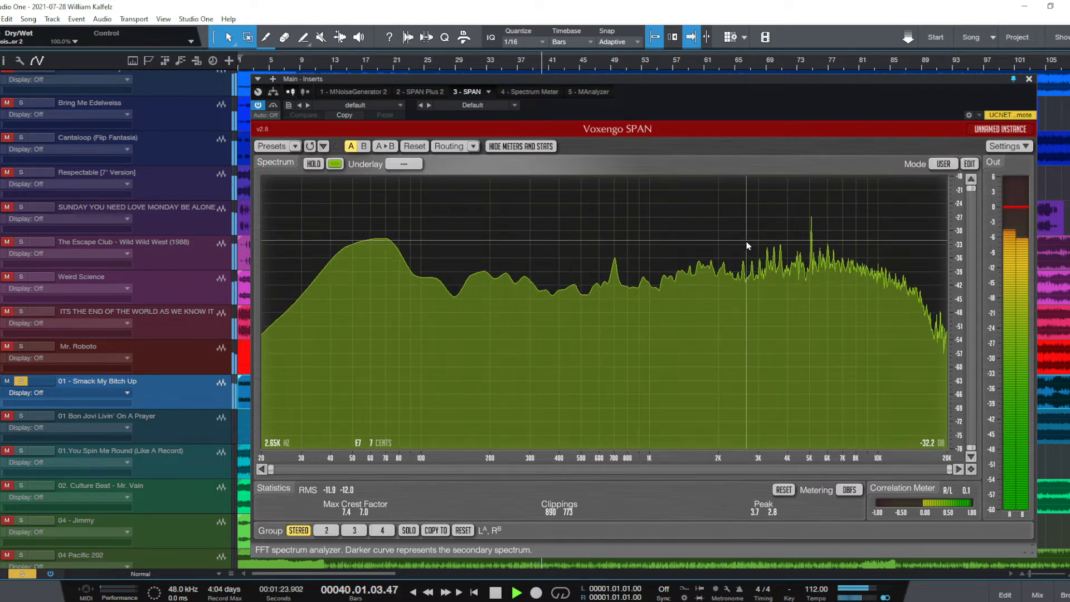
{"action": "left_click", "coordinate": [172, 432]}
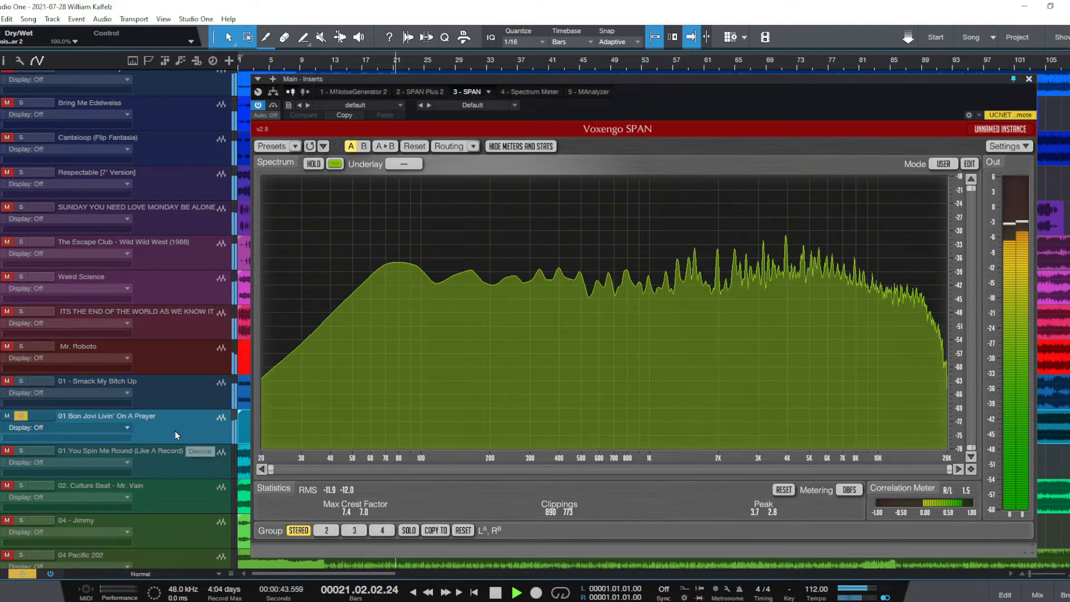
{"action": "scroll", "coordinate": [179, 396], "scroll_direction": "down", "scroll_amount": 2}
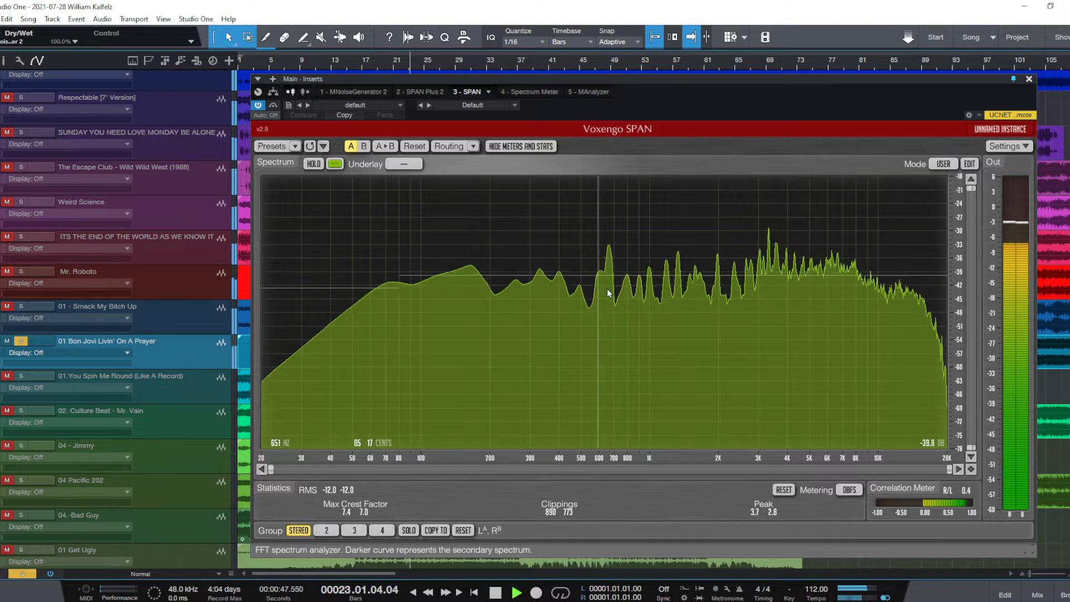
{"action": "left_click", "coordinate": [178, 393]}
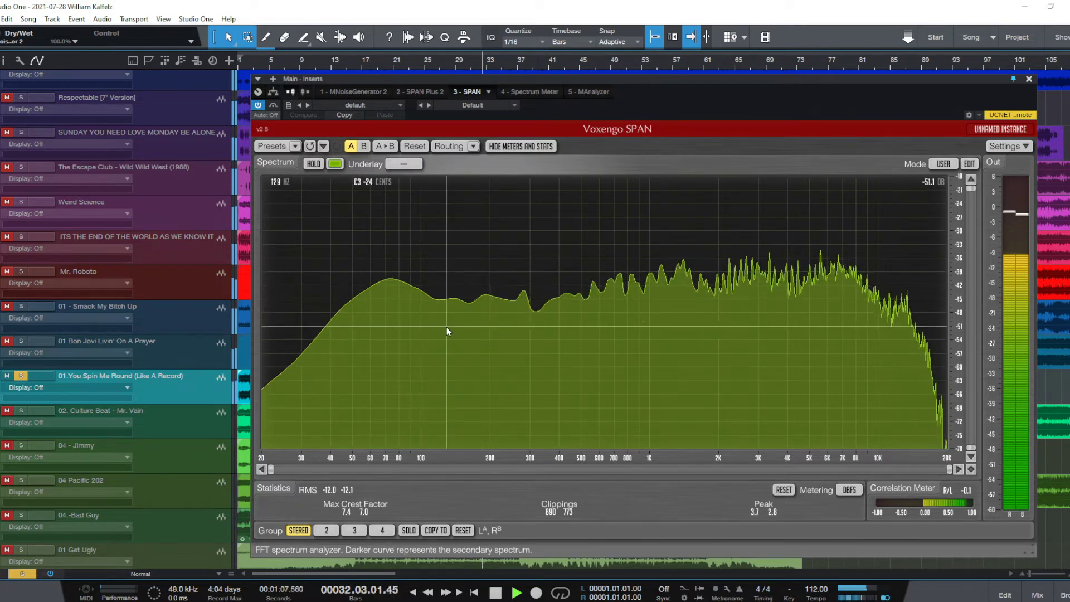
Examine the spectrum of Culture Beat - Mr. Vain at an earlier song position as well, and that of the Jimmy track.
{"action": "left_click", "coordinate": [179, 411]}
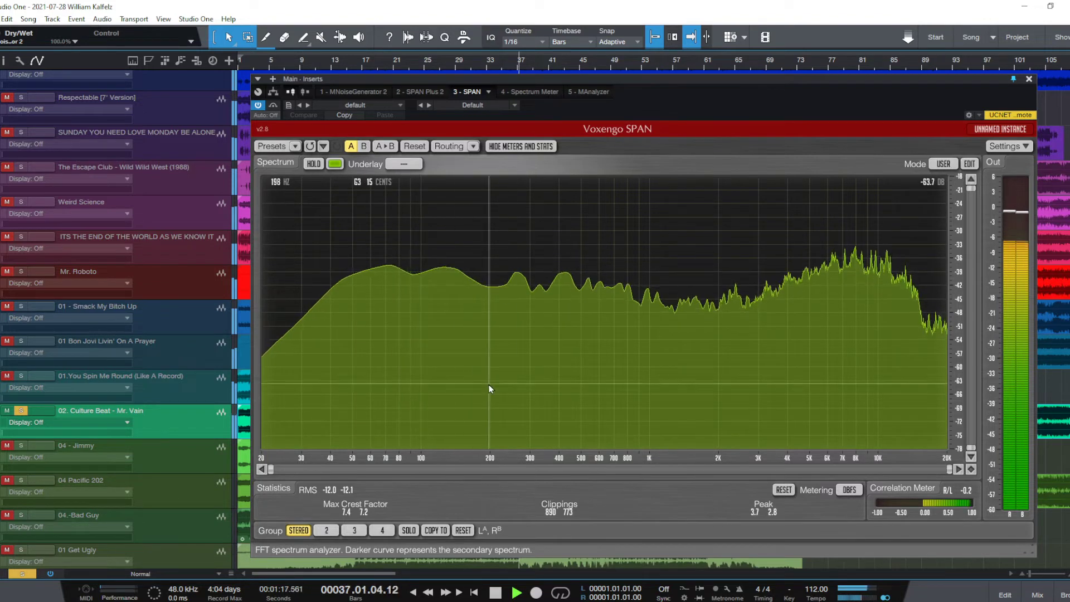
{"action": "key", "text": "b"}
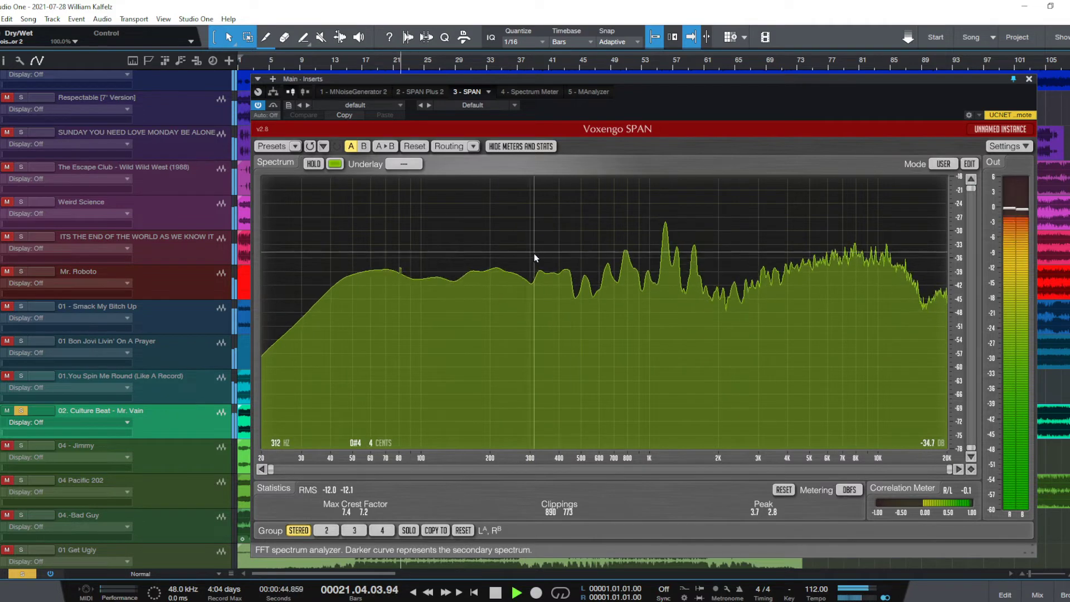
{"action": "left_click", "coordinate": [159, 447]}
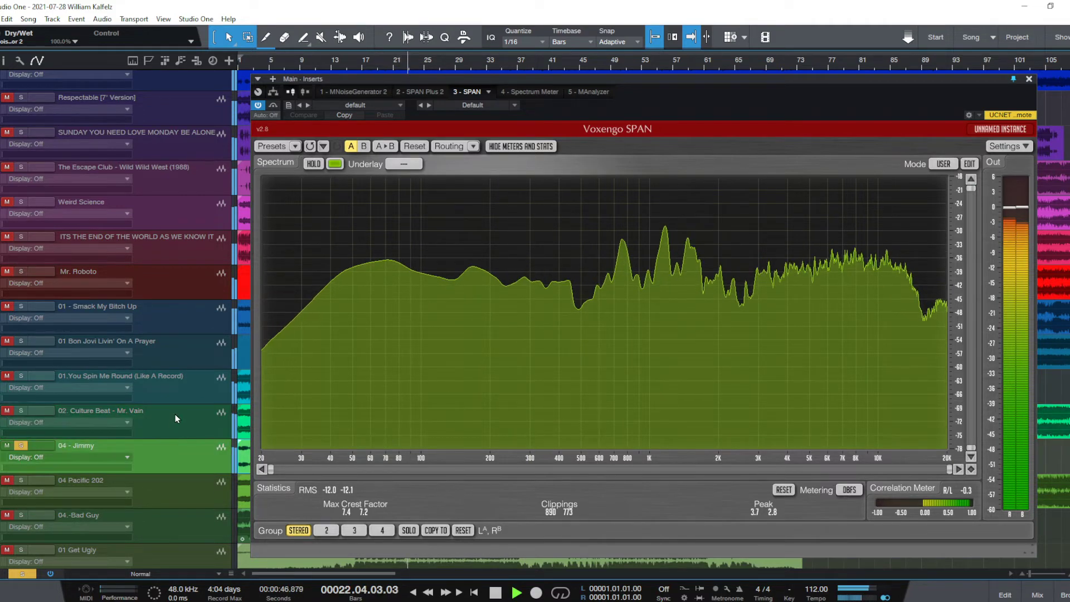
{"action": "scroll", "coordinate": [175, 414], "scroll_direction": "down", "scroll_amount": 2}
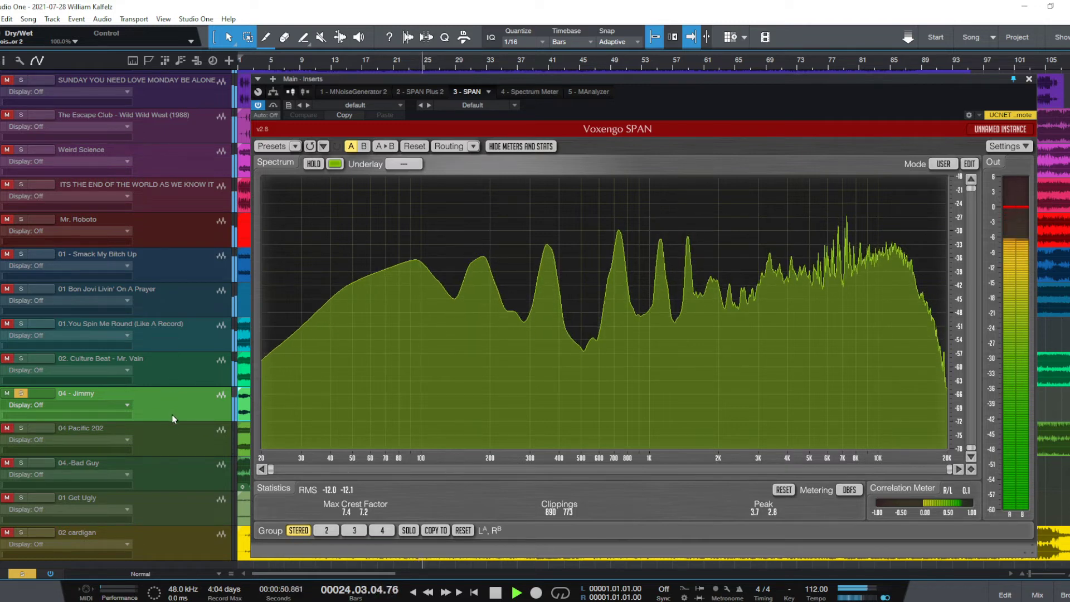
{"action": "scroll", "coordinate": [179, 401], "scroll_direction": "down", "scroll_amount": 1}
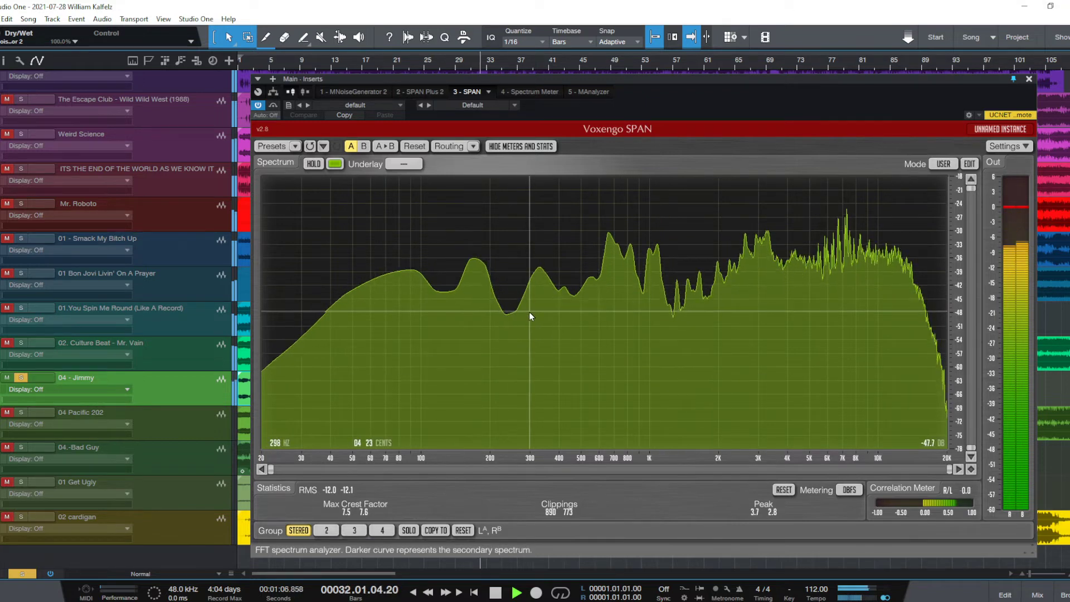
Examine the spectra of 04 Pacific 202 and 04.-Bad Guy in turn, checking Bad Guy at several song positions.
{"action": "left_click", "coordinate": [164, 419]}
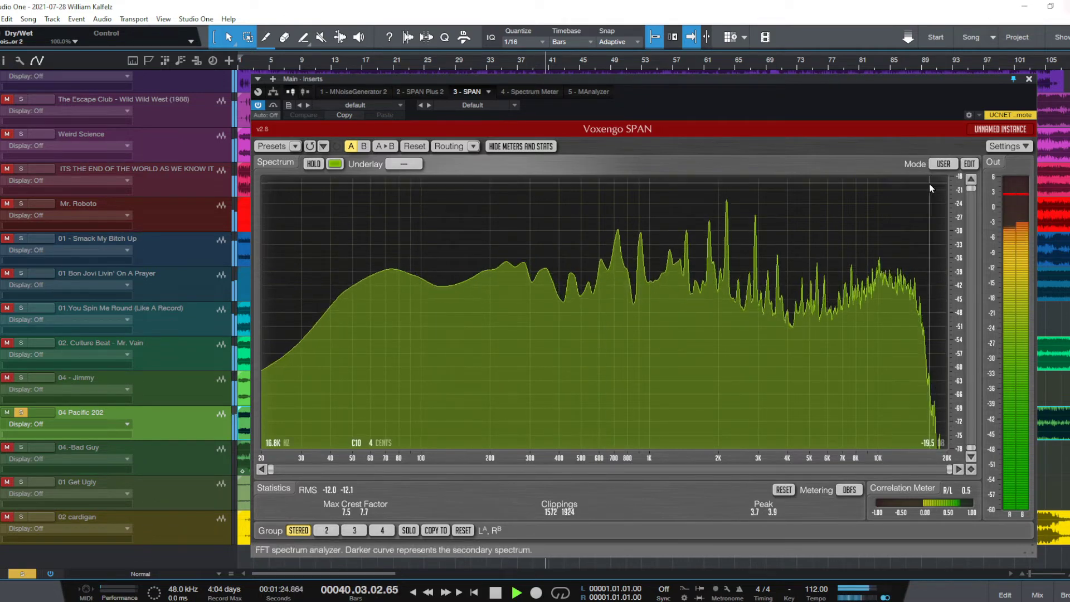
{"action": "left_click", "coordinate": [172, 459]}
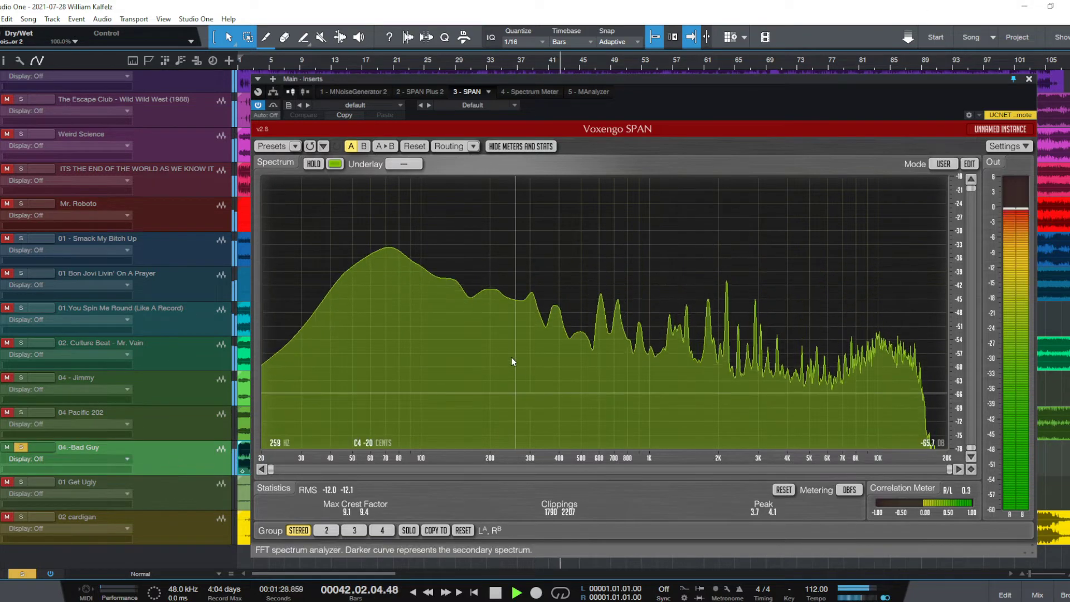
{"action": "key", "text": "space"}
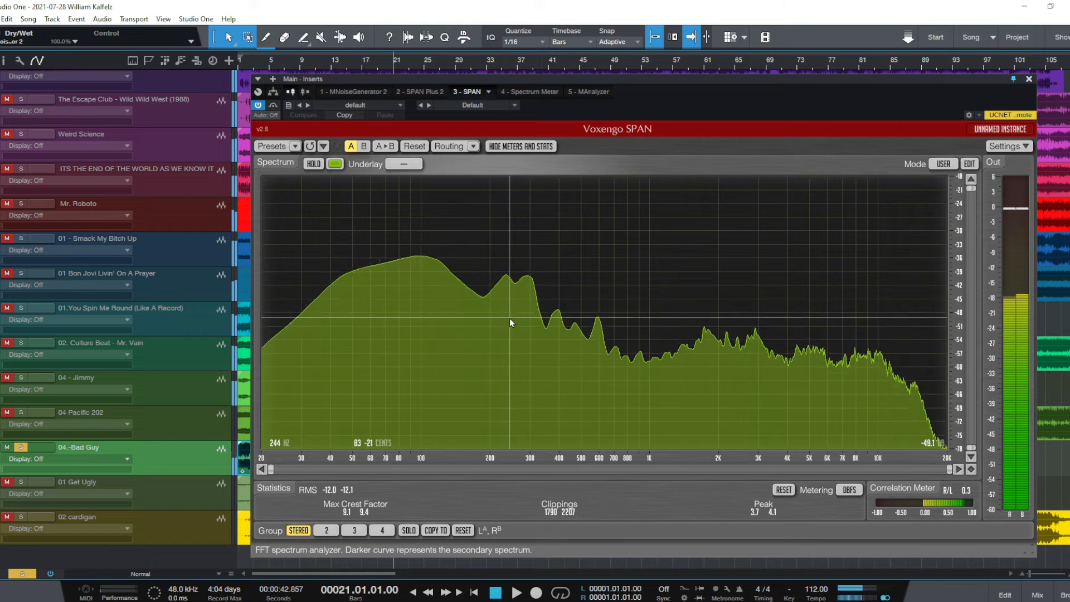
{"action": "key", "text": "space"}
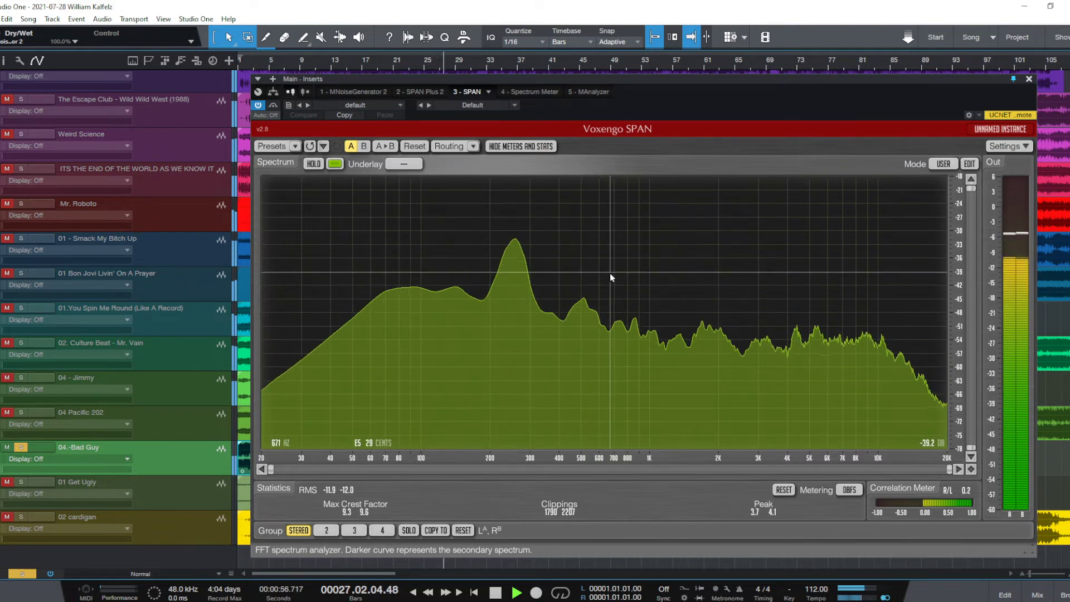
{"action": "left_click_drag", "start_coordinate": [661, 84], "coordinate": [630, 389]}
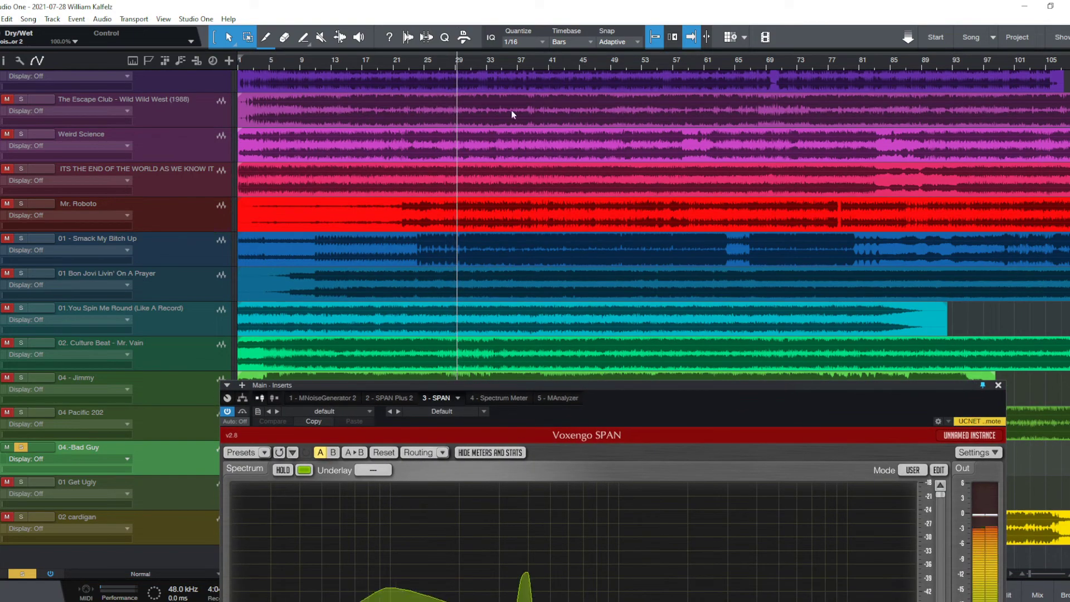
{"action": "left_click_drag", "start_coordinate": [653, 382], "coordinate": [691, 83]}
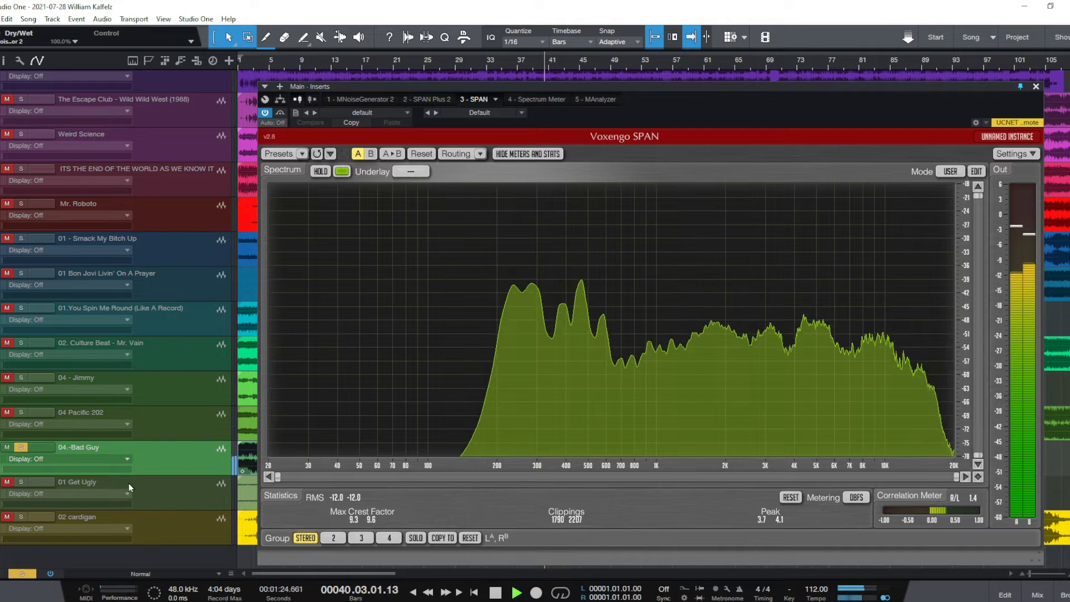
Examine the spectra of 01 Get Ugly and 02 cardigan, checking cardigan from bar 64 as well before stopping playback.
{"action": "left_click", "coordinate": [162, 490]}
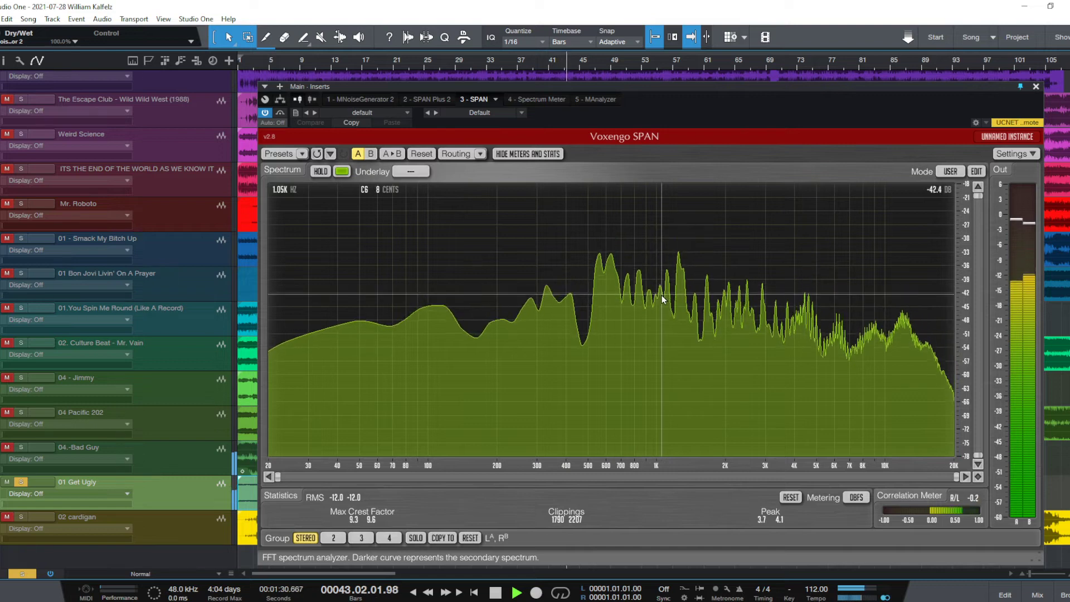
{"action": "left_click", "coordinate": [169, 524]}
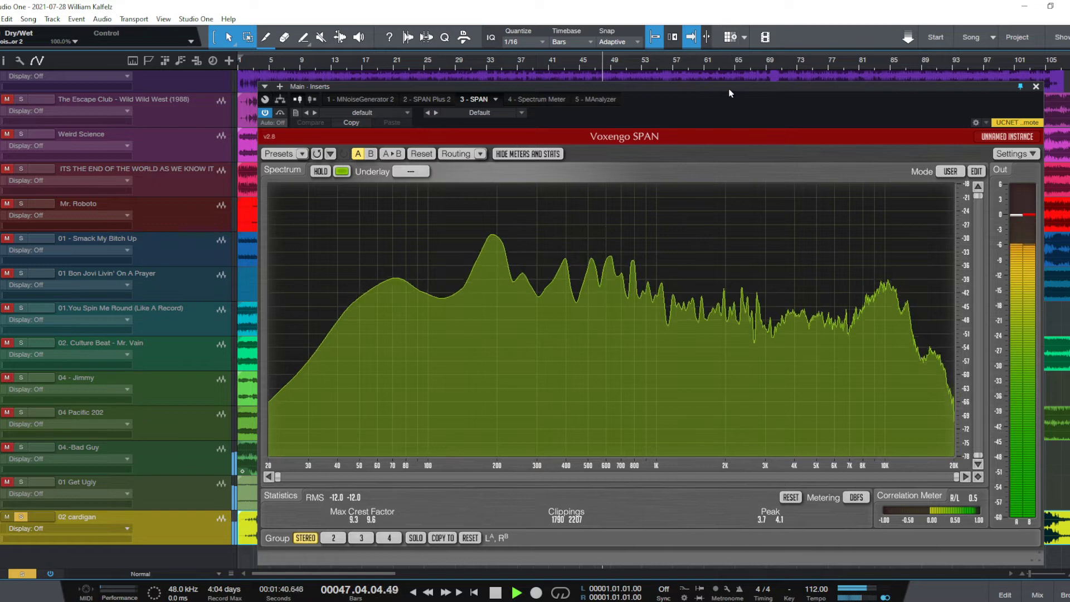
{"action": "left_click_drag", "start_coordinate": [730, 93], "coordinate": [680, 223]}
{"action": "left_click", "coordinate": [721, 53]}
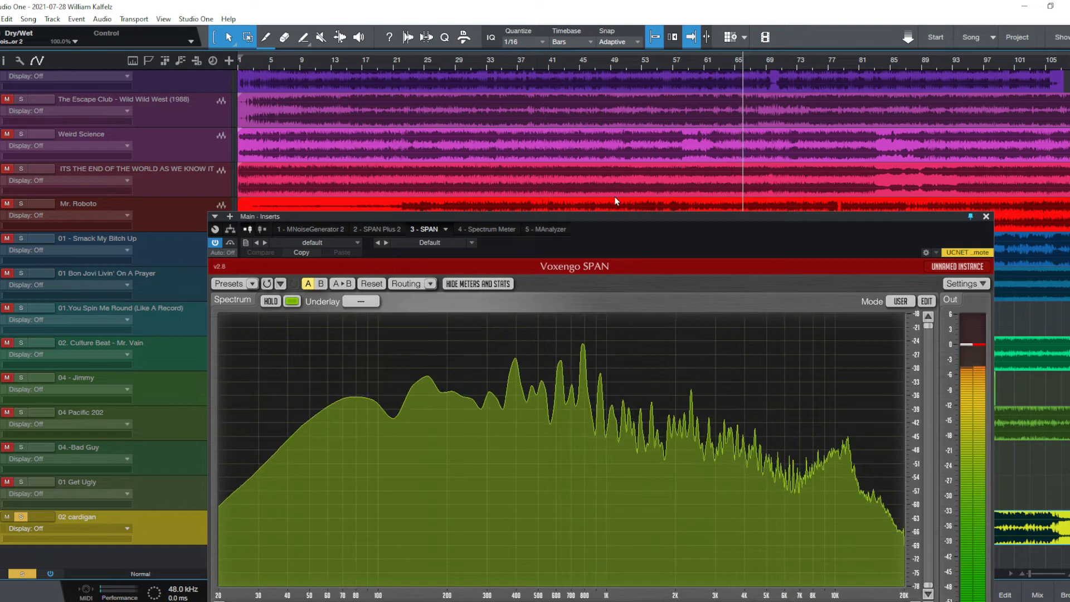
{"action": "left_click_drag", "start_coordinate": [649, 221], "coordinate": [691, 98]}
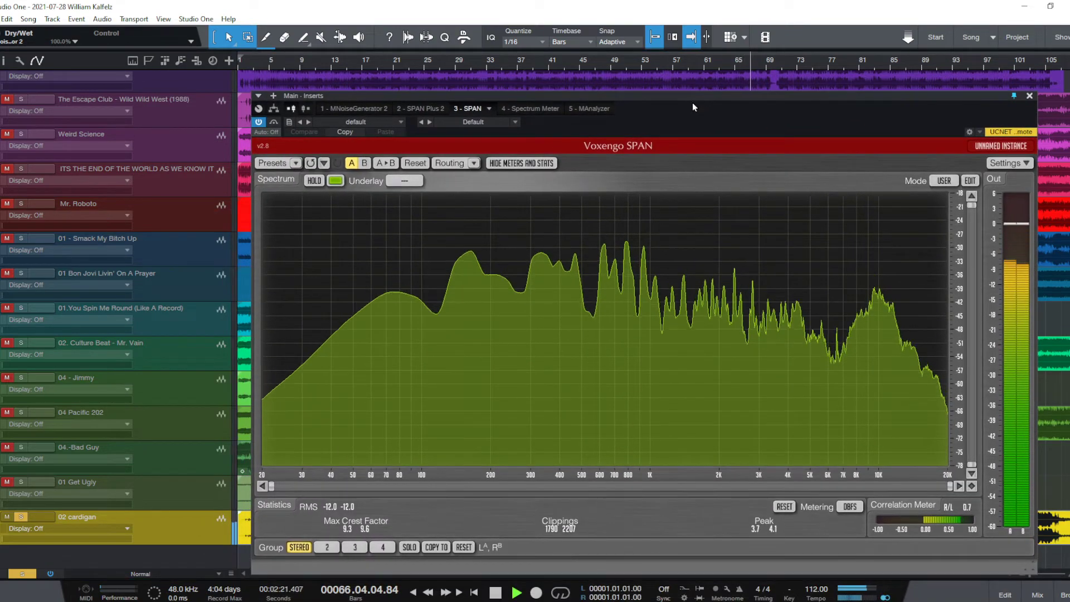
{"action": "key", "text": "space"}
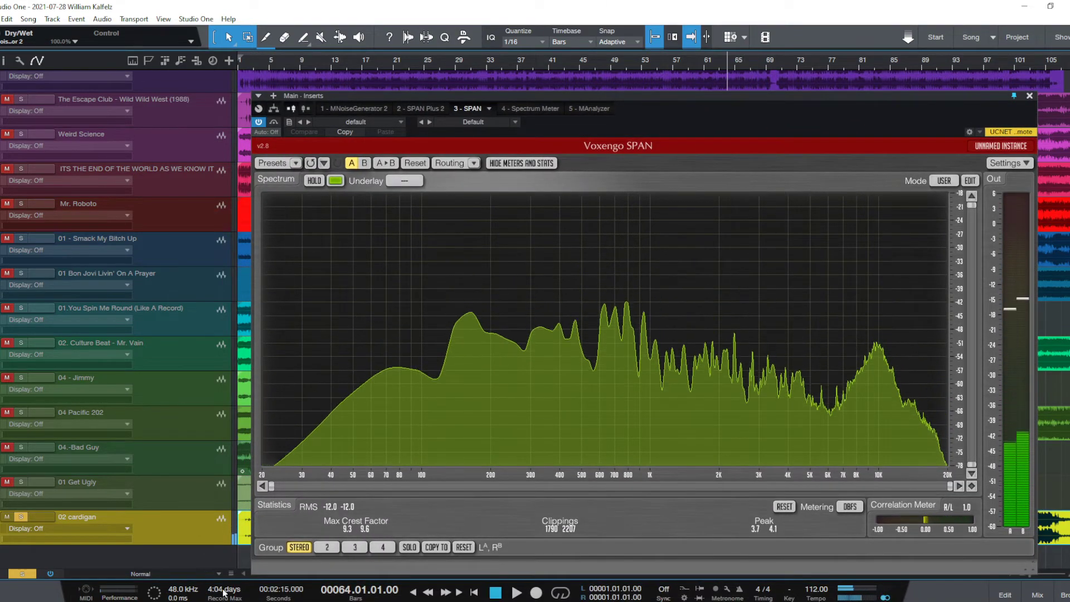
Close SPAN and open the SPAN Plus insert of the main output in an enlarged window, with the mixer hidden.
{"action": "scroll", "coordinate": [209, 357], "scroll_direction": "up", "scroll_amount": 6}
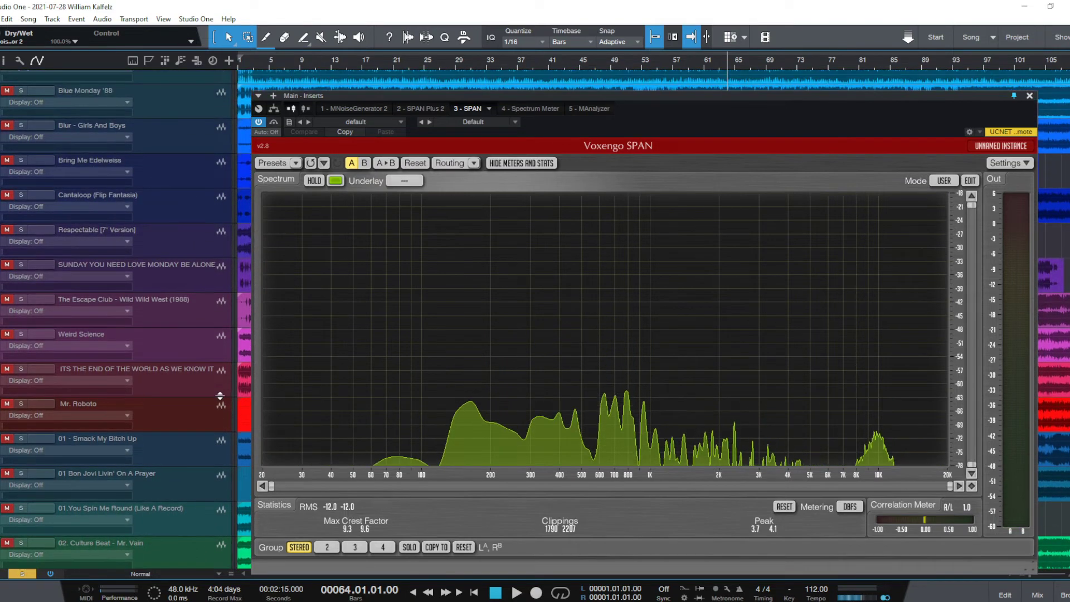
{"action": "scroll", "coordinate": [222, 395], "scroll_direction": "up", "scroll_amount": 4}
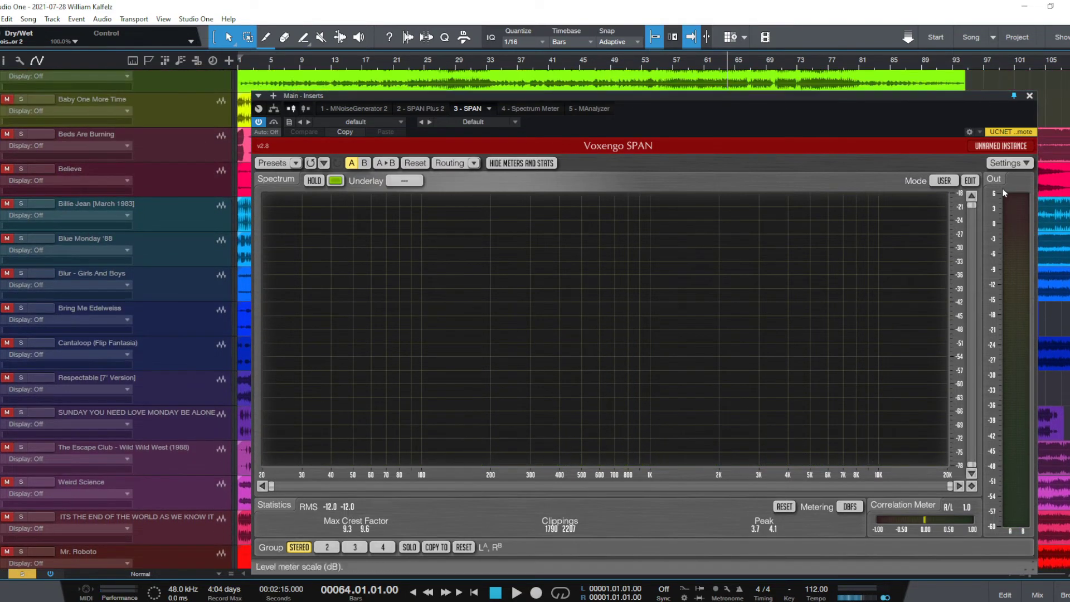
{"action": "left_click", "coordinate": [1029, 98]}
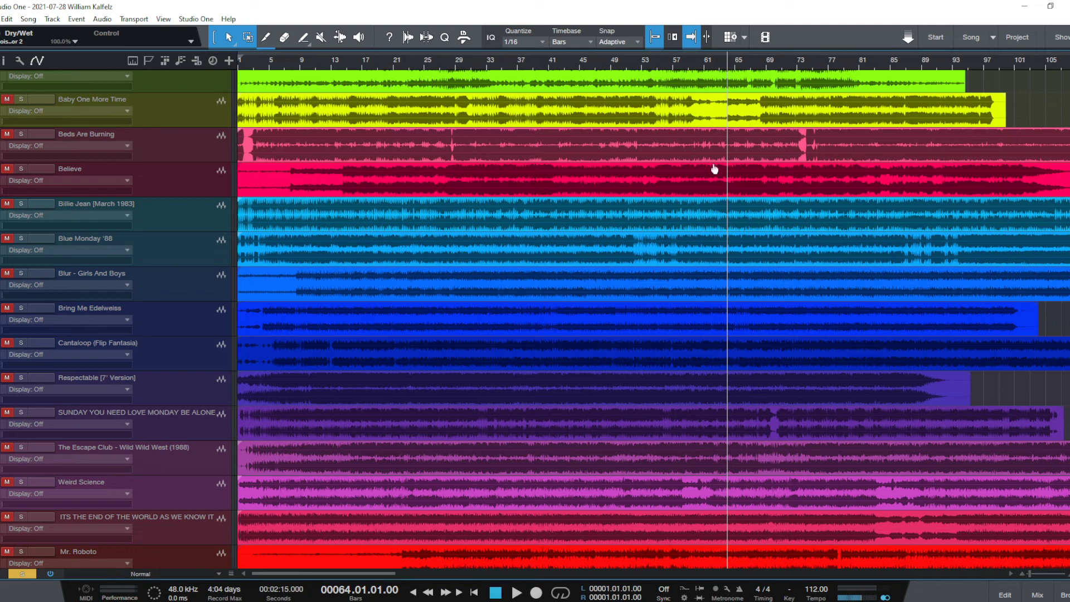
{"action": "key", "text": "F3"}
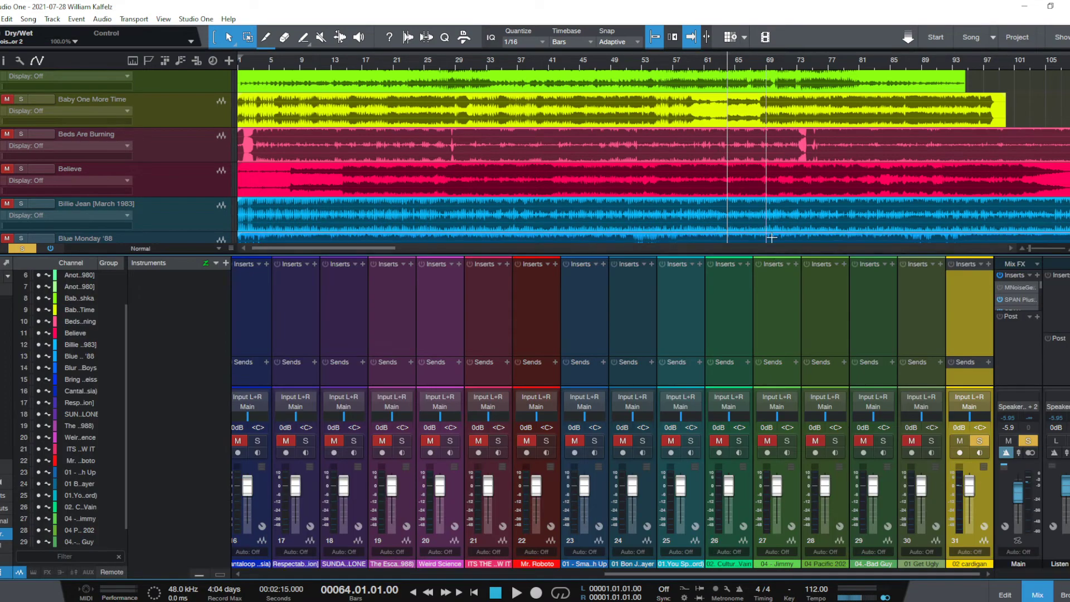
{"action": "left_click", "coordinate": [1015, 299]}
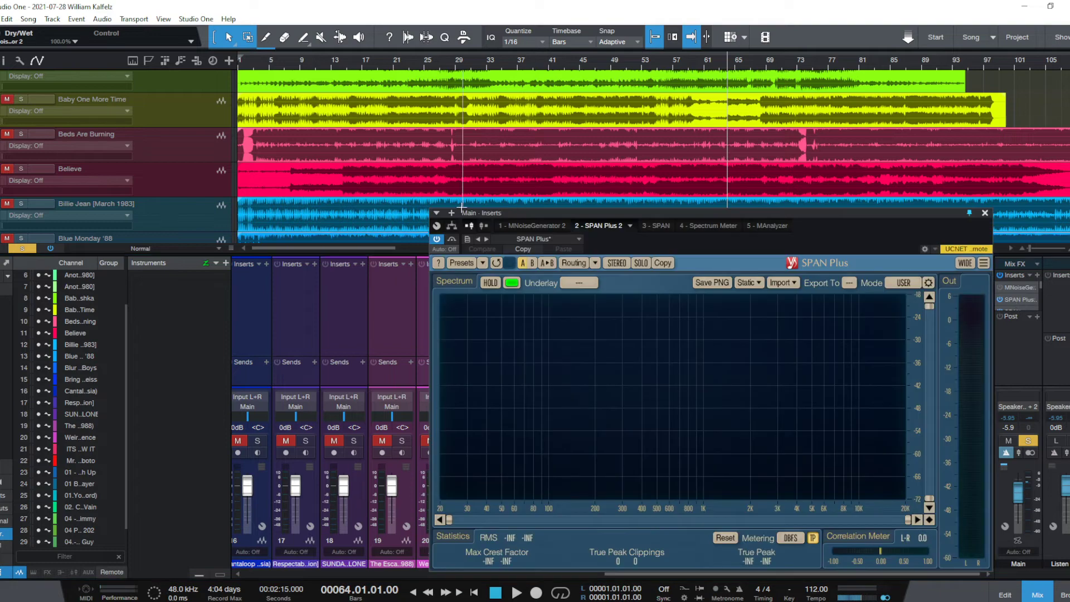
{"action": "left_click_drag", "start_coordinate": [428, 208], "coordinate": [266, 116]}
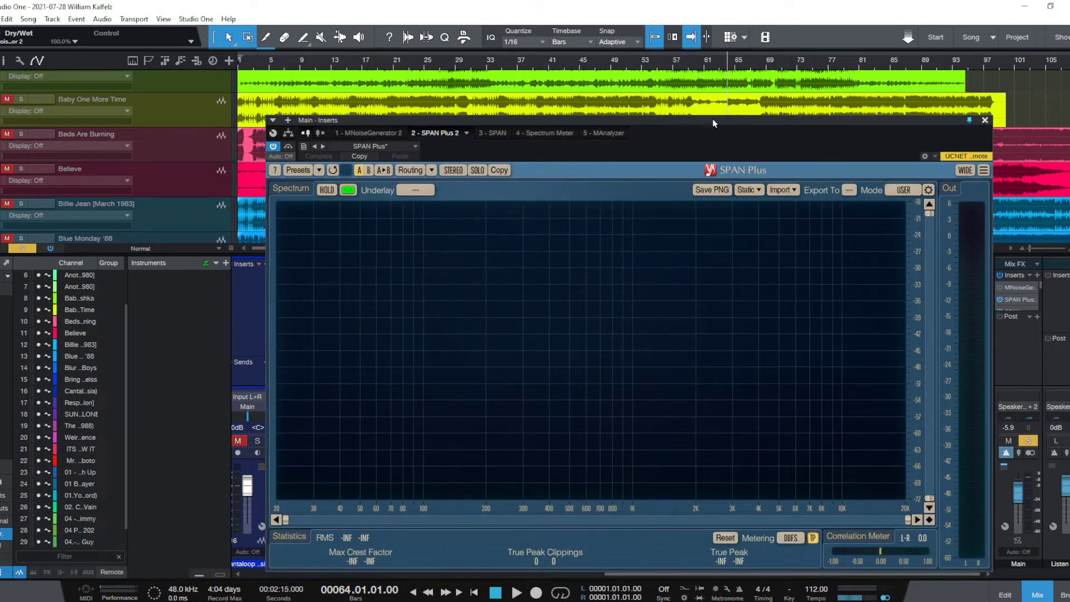
{"action": "left_click_drag", "start_coordinate": [712, 119], "coordinate": [767, 114]}
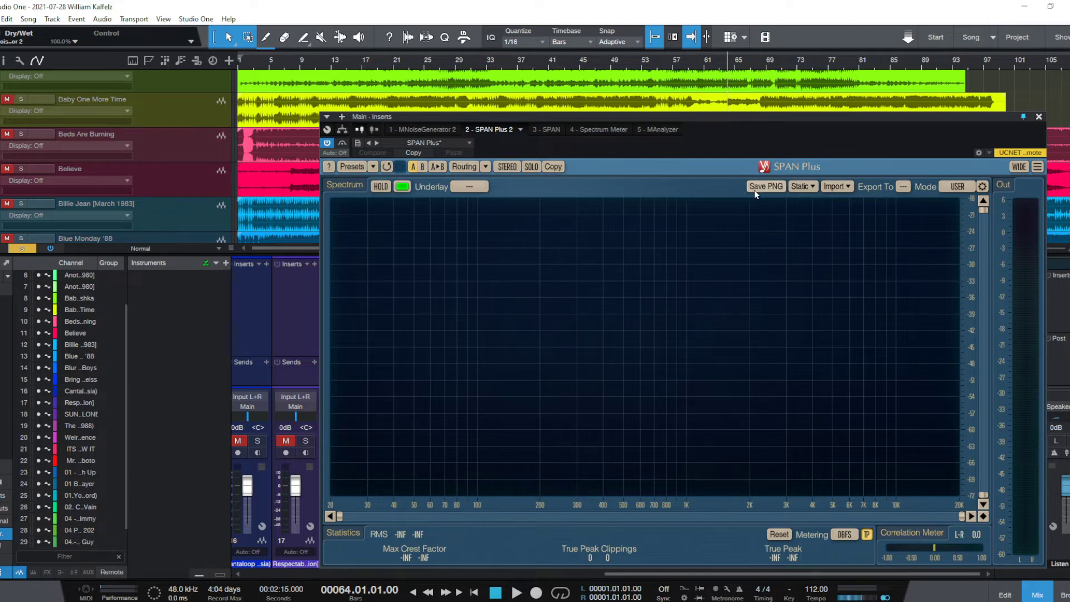
{"action": "key", "text": "F3"}
Solo the Culture Beat - Mr. Vain track and play it from bar 6 with the SPAN Plus spectrum in view.
{"action": "scroll", "coordinate": [177, 315], "scroll_direction": "down", "scroll_amount": 3}
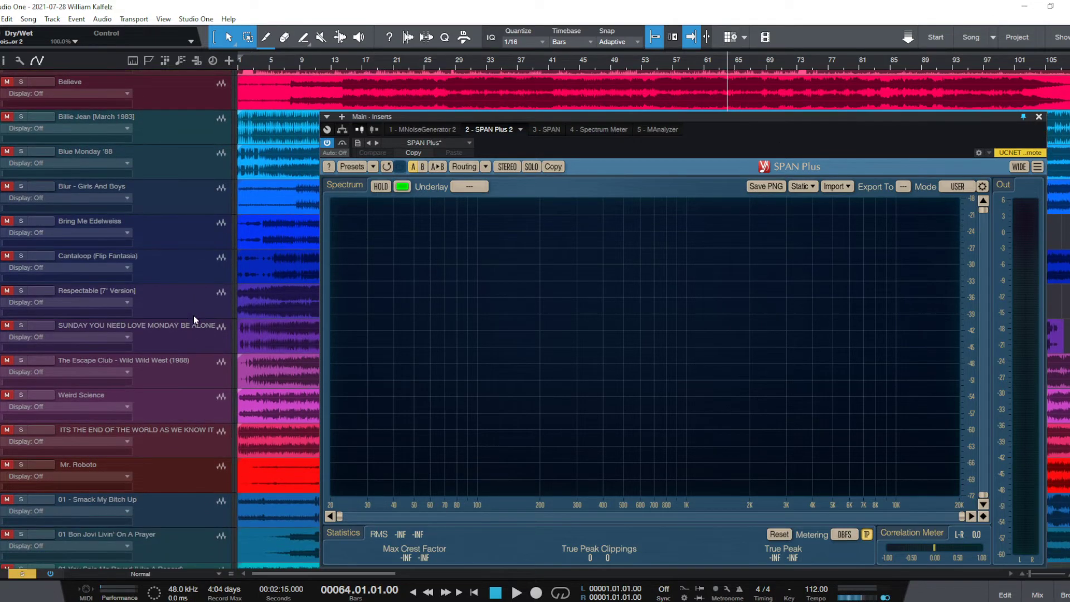
{"action": "scroll", "coordinate": [194, 319], "scroll_direction": "down", "scroll_amount": 7}
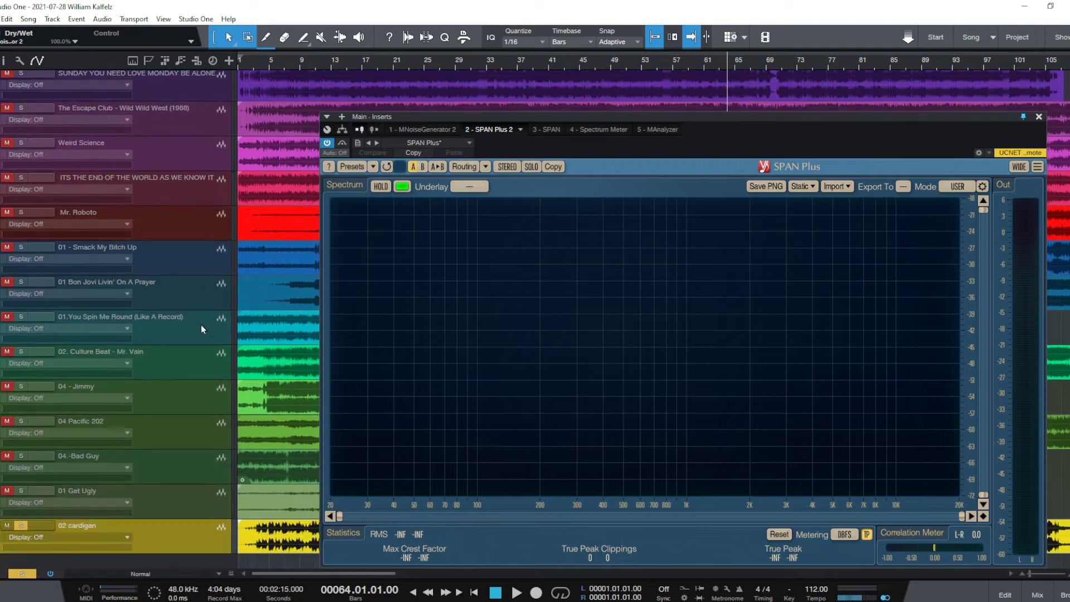
{"action": "scroll", "coordinate": [201, 331], "scroll_direction": "down", "scroll_amount": 1}
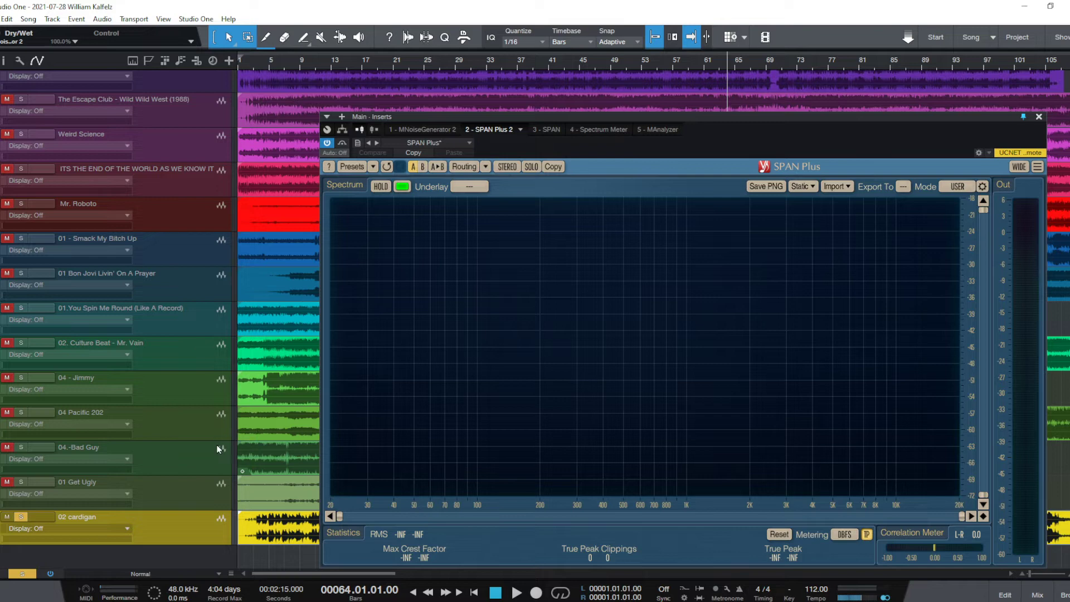
{"action": "left_click", "coordinate": [169, 345]}
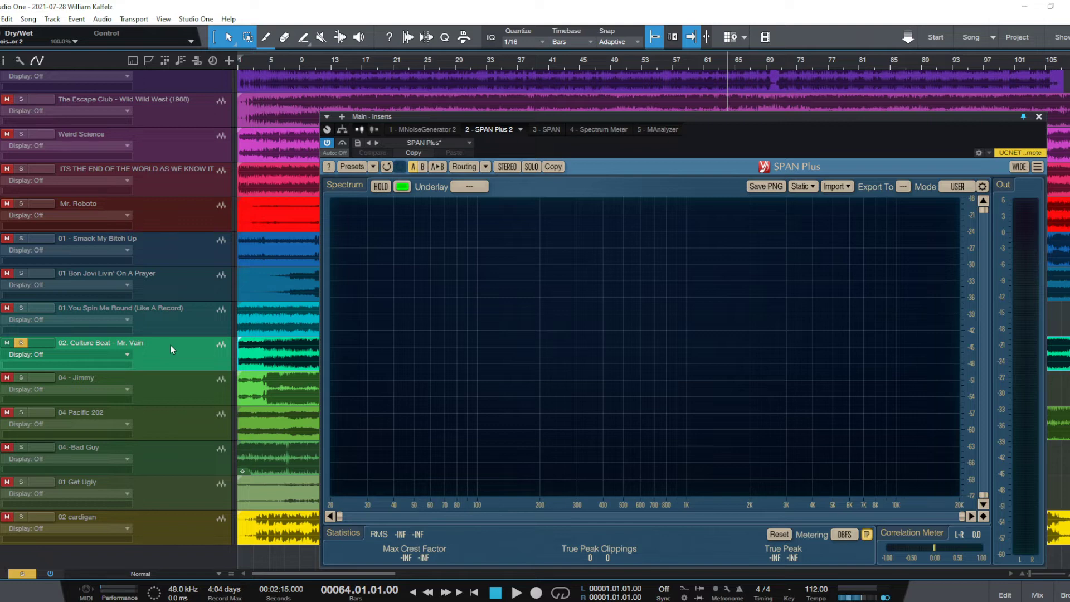
{"action": "left_click", "coordinate": [424, 64]}
{"action": "scroll", "coordinate": [294, 324], "scroll_direction": "up", "scroll_amount": 4}
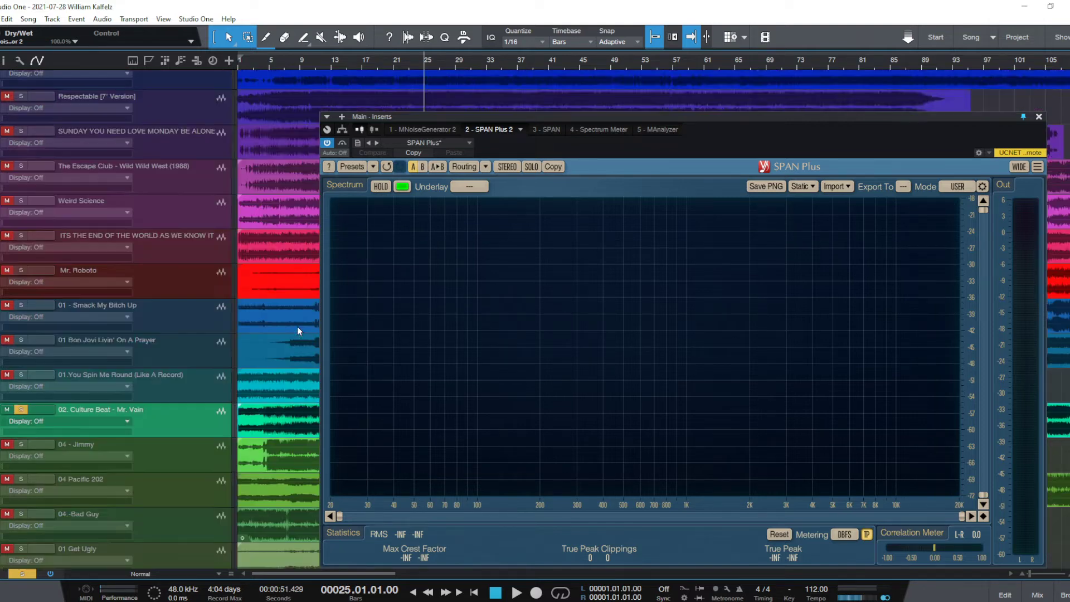
{"action": "scroll", "coordinate": [292, 329], "scroll_direction": "down", "scroll_amount": 4}
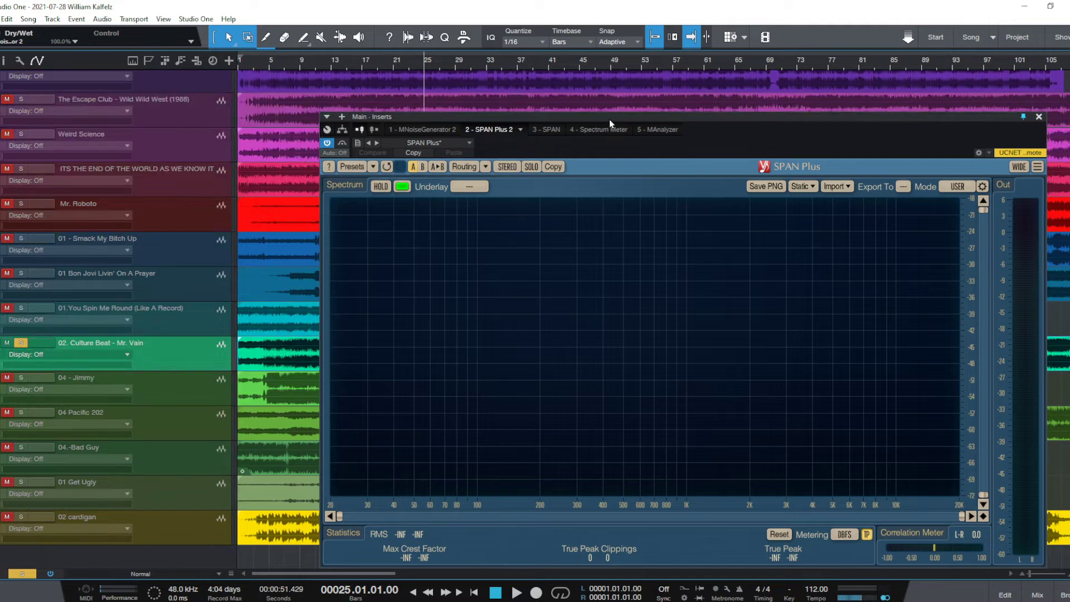
{"action": "left_click_drag", "start_coordinate": [610, 120], "coordinate": [547, 458]}
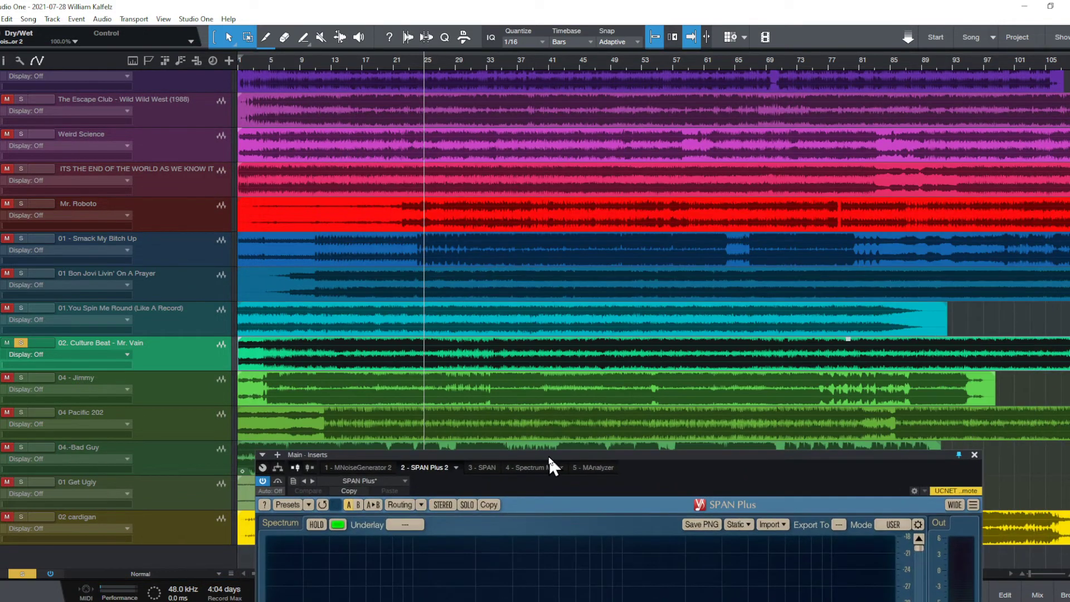
{"action": "left_click", "coordinate": [309, 62]}
{"action": "left_click", "coordinate": [290, 58]}
{"action": "left_click", "coordinate": [276, 62]}
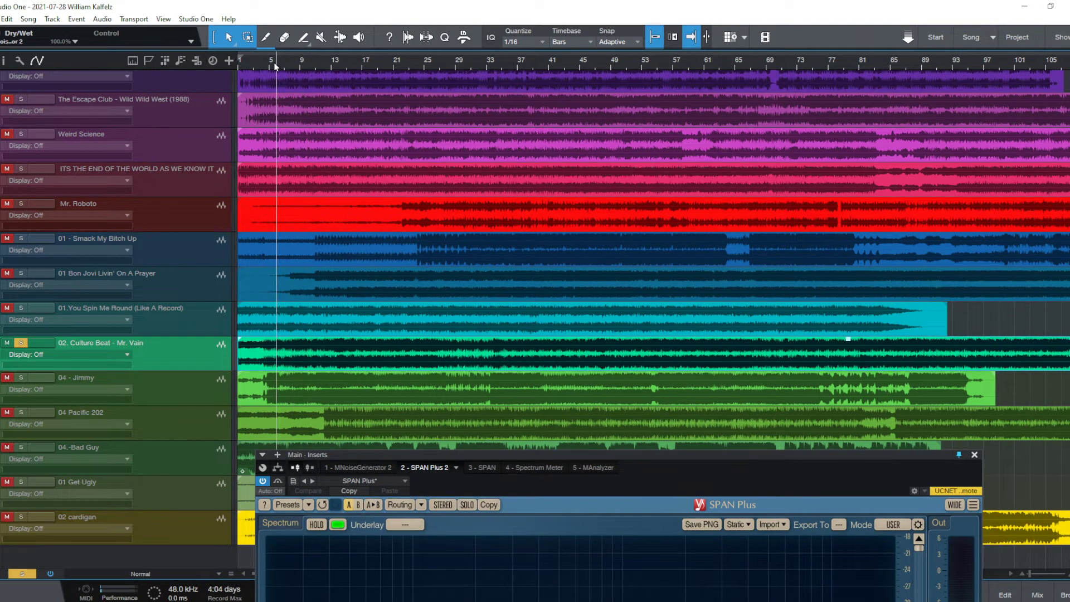
{"action": "left_click_drag", "start_coordinate": [588, 462], "coordinate": [622, 74]}
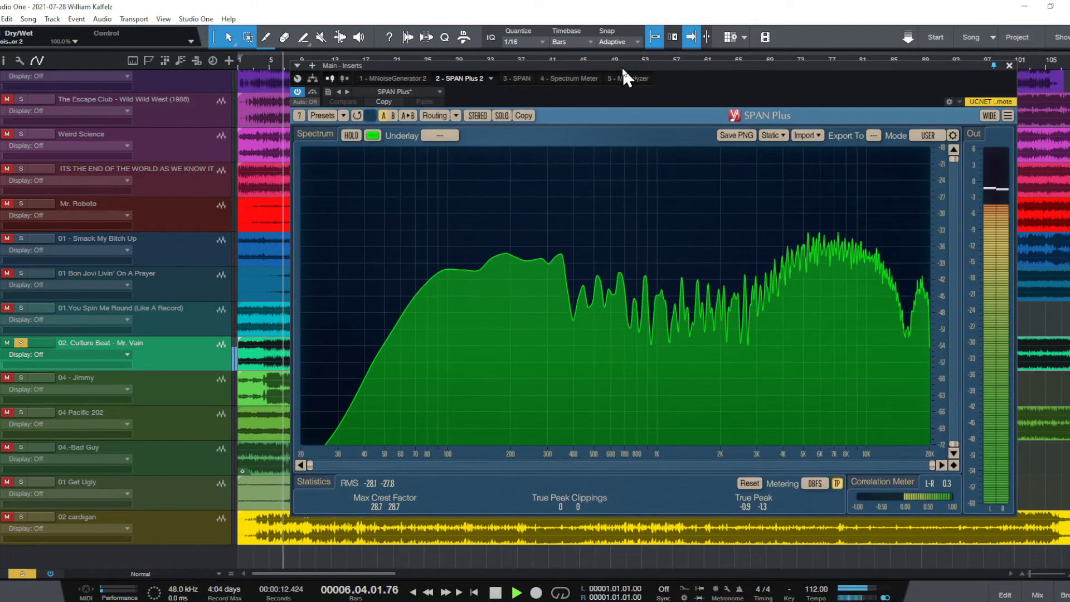
Capture the Culture Beat - Mr. Vain spectrum into the first static spectrum slot, stop playback and close the editor.
{"action": "left_click", "coordinate": [772, 135]}
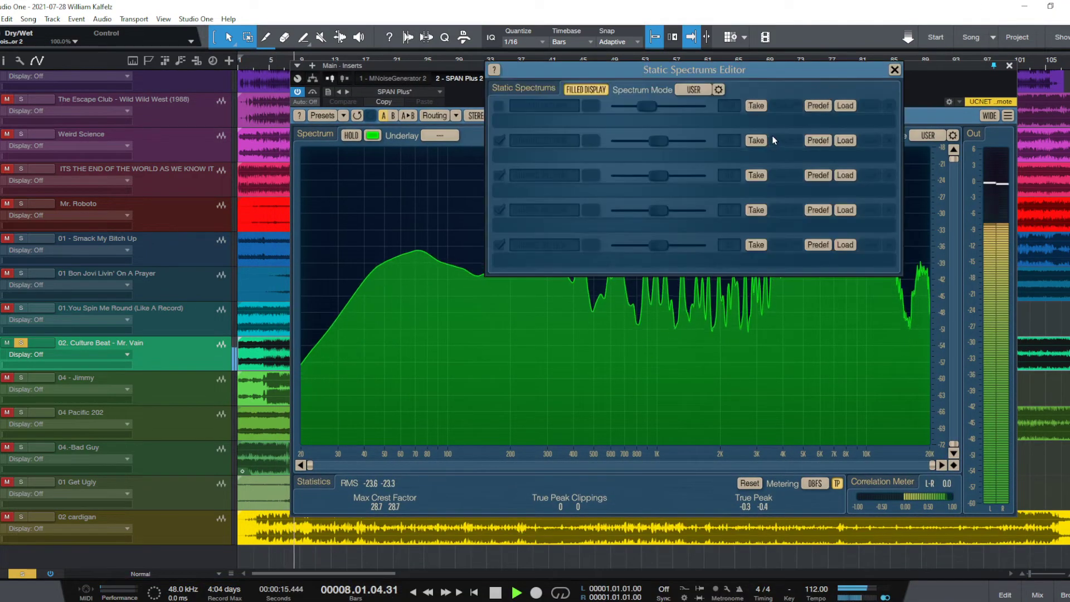
{"action": "left_click", "coordinate": [755, 105]}
{"action": "key", "text": "space"}
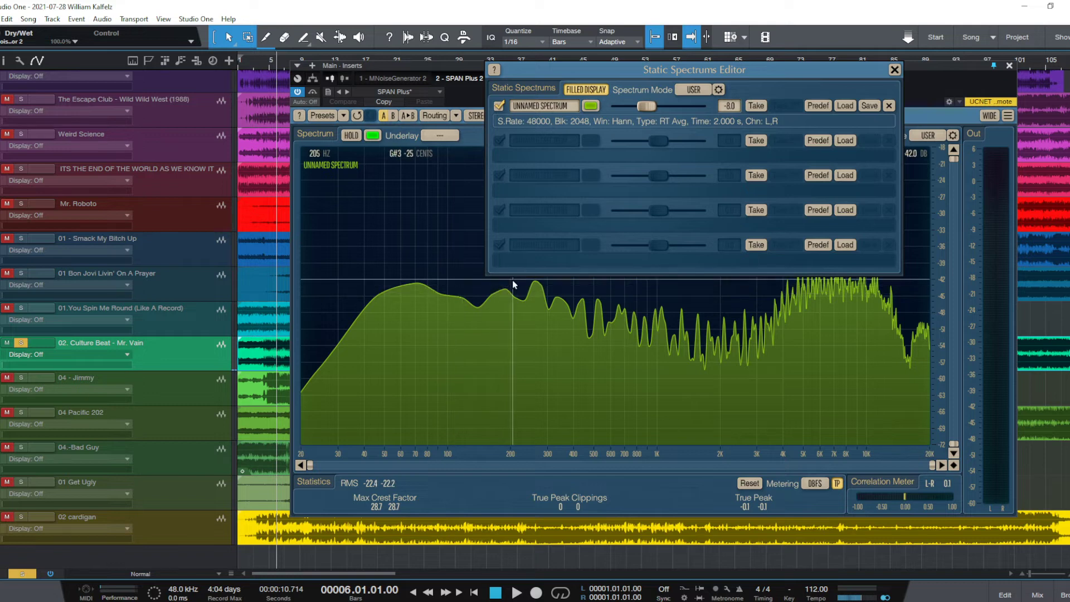
{"action": "left_click", "coordinate": [893, 70]}
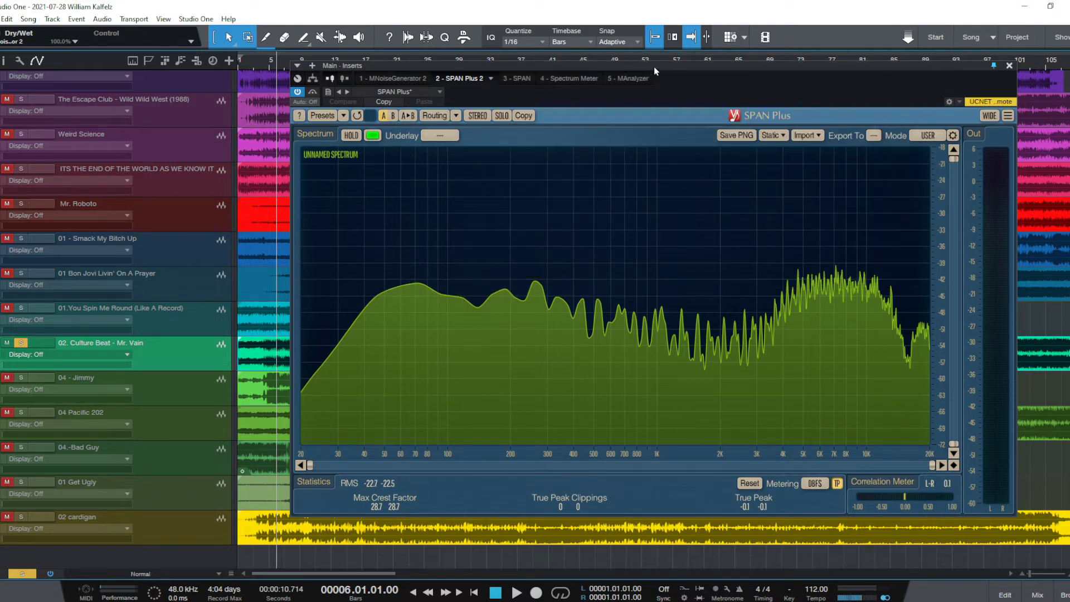
{"action": "left_click_drag", "start_coordinate": [654, 66], "coordinate": [651, 86]}
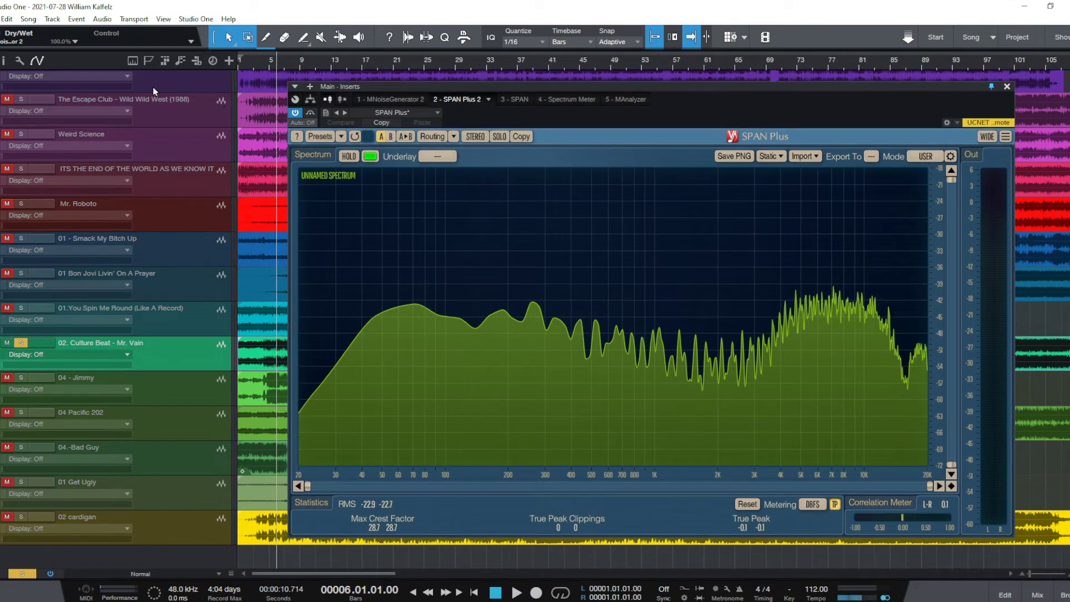
Play ITS THE END OF THE WORLD AS WE KNOW IT against the captured spectrum and set that static spectrum's level to -1.6.
{"action": "left_click", "coordinate": [177, 181]}
{"action": "key", "text": "space"}
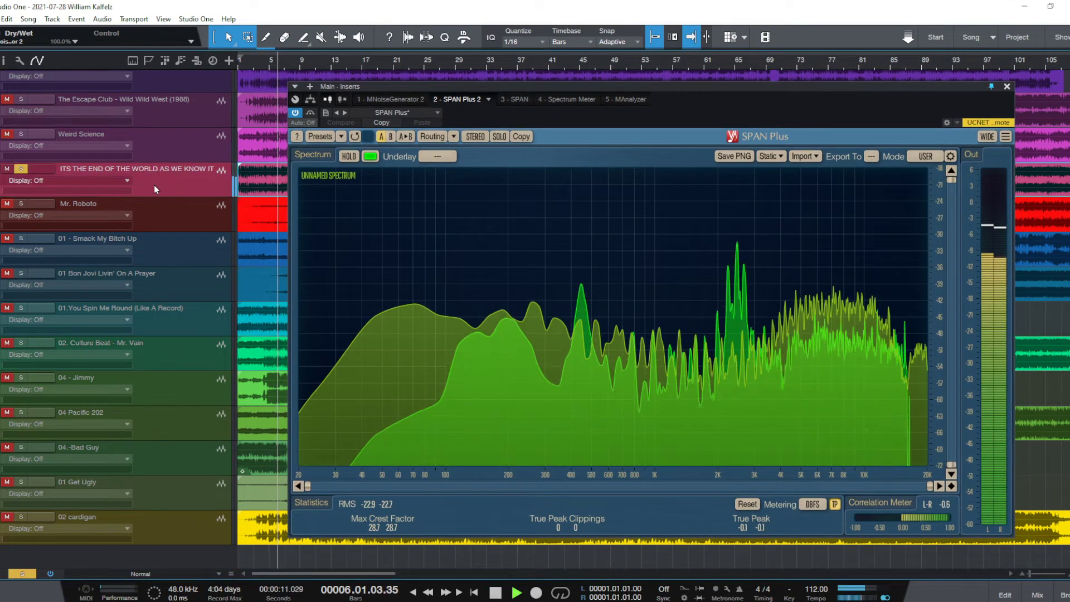
{"action": "left_click", "coordinate": [772, 158]}
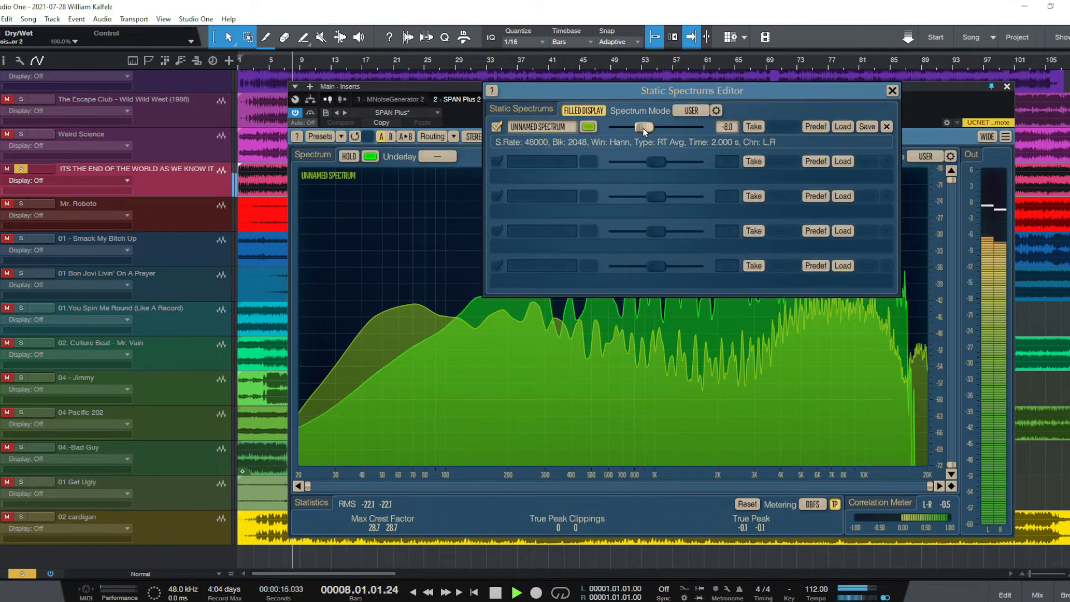
{"action": "left_click_drag", "start_coordinate": [643, 128], "coordinate": [653, 128]}
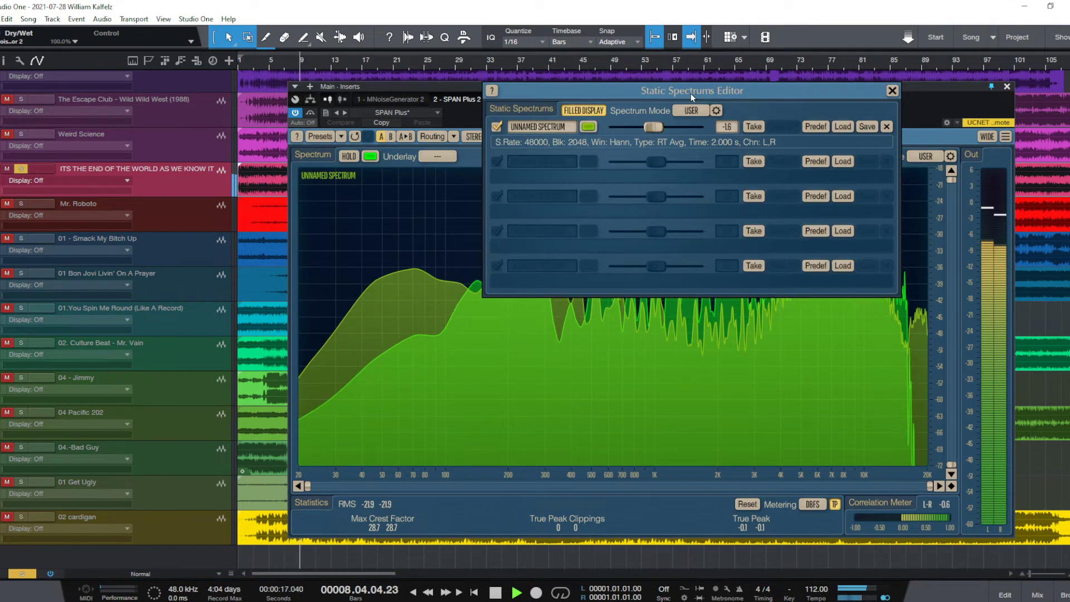
{"action": "left_click_drag", "start_coordinate": [690, 92], "coordinate": [801, 11]}
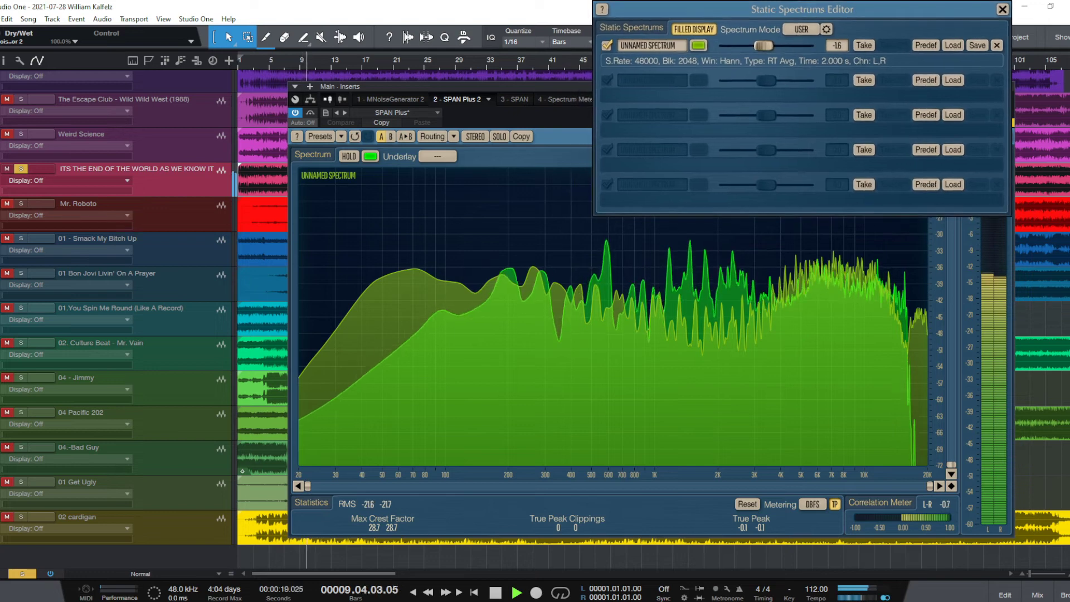
Set the captured static spectrum's level to 2.8, close its editor and change the live spectrum's colour to red.
{"action": "left_click_drag", "start_coordinate": [764, 45], "coordinate": [774, 46]}
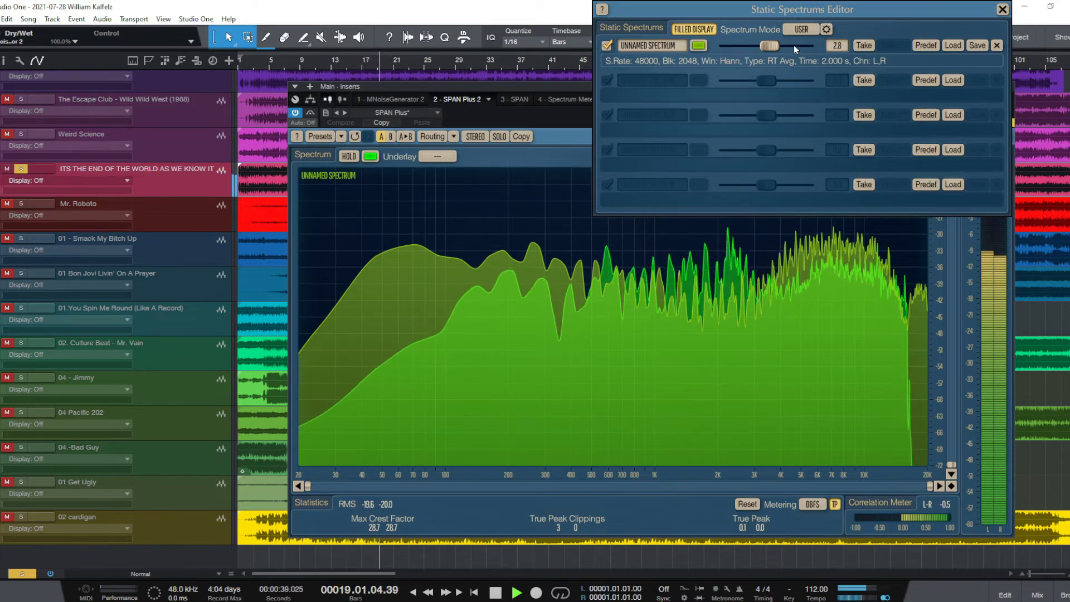
{"action": "left_click", "coordinate": [1003, 9]}
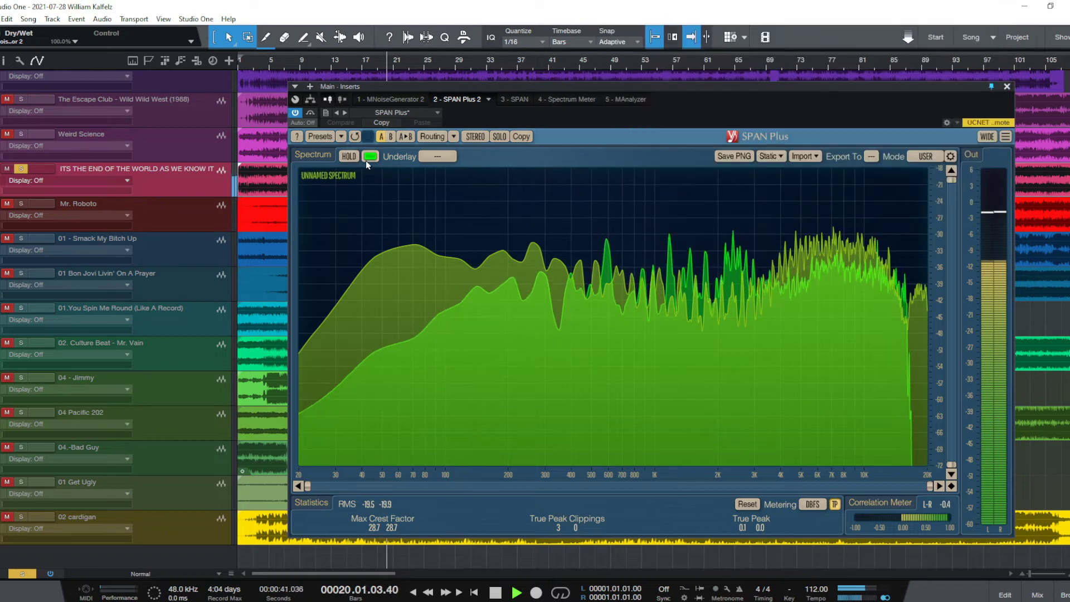
{"action": "left_click", "coordinate": [371, 218]}
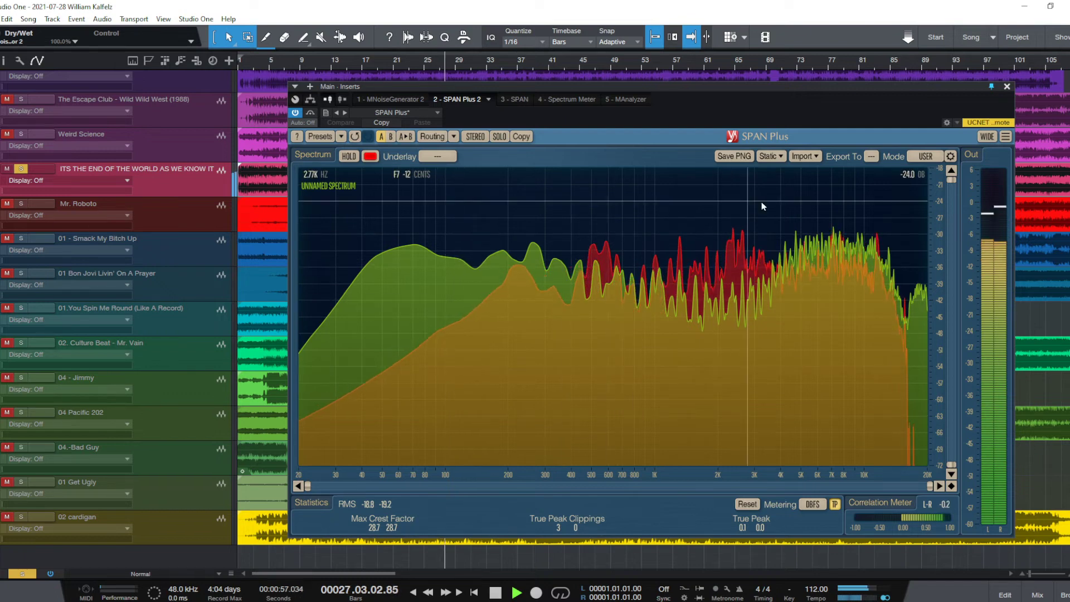
Restart playback from bar 1 and solo the 04 - Jimmy track against the captured spectrum.
{"action": "key", "text": "space"}
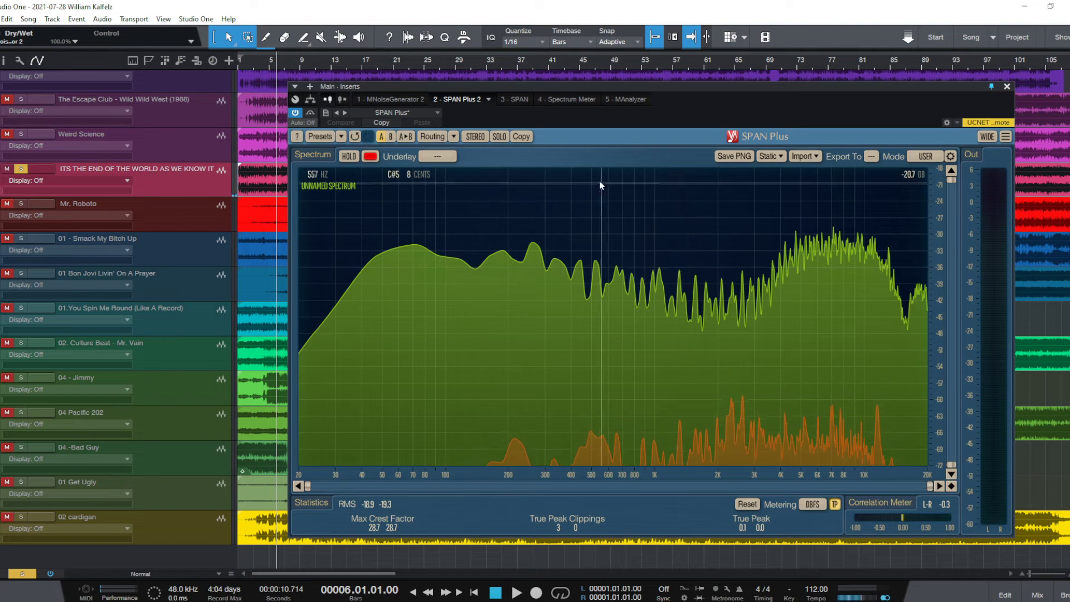
{"action": "key", "text": "Home"}
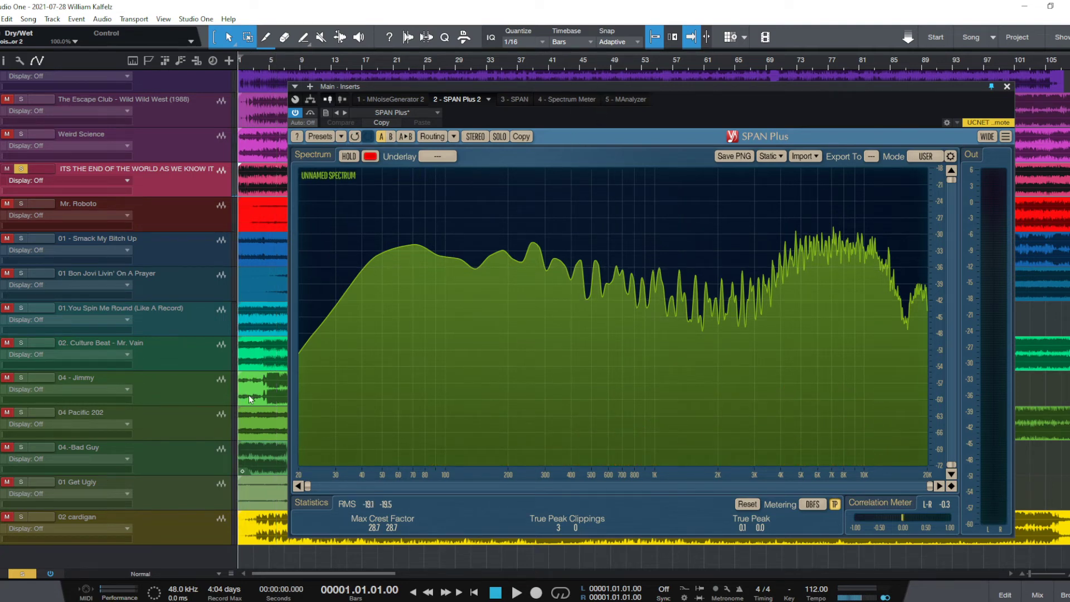
{"action": "key", "text": "space"}
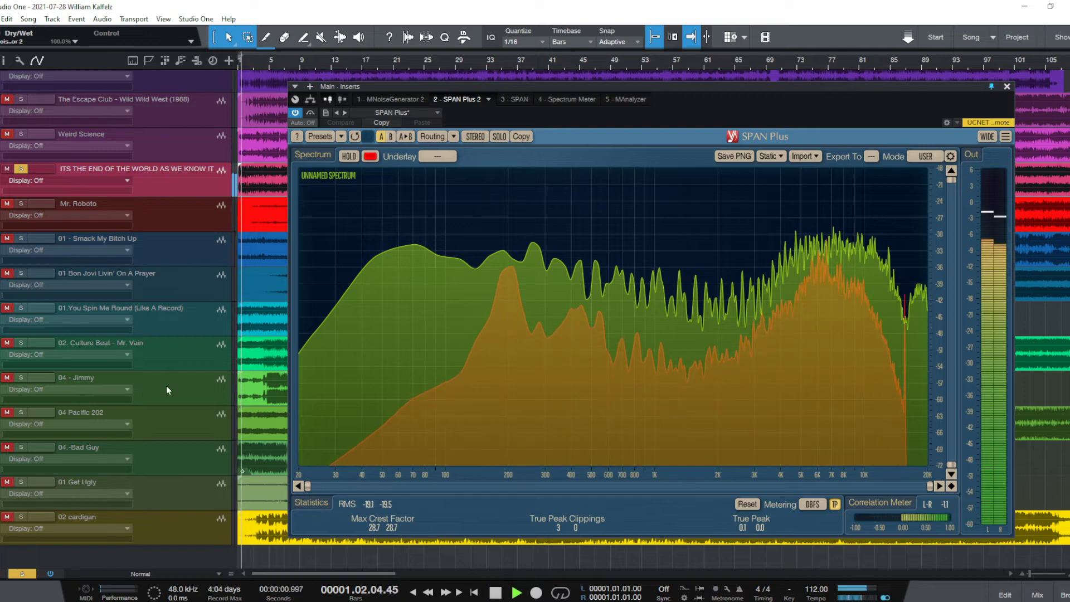
{"action": "left_click", "coordinate": [167, 386]}
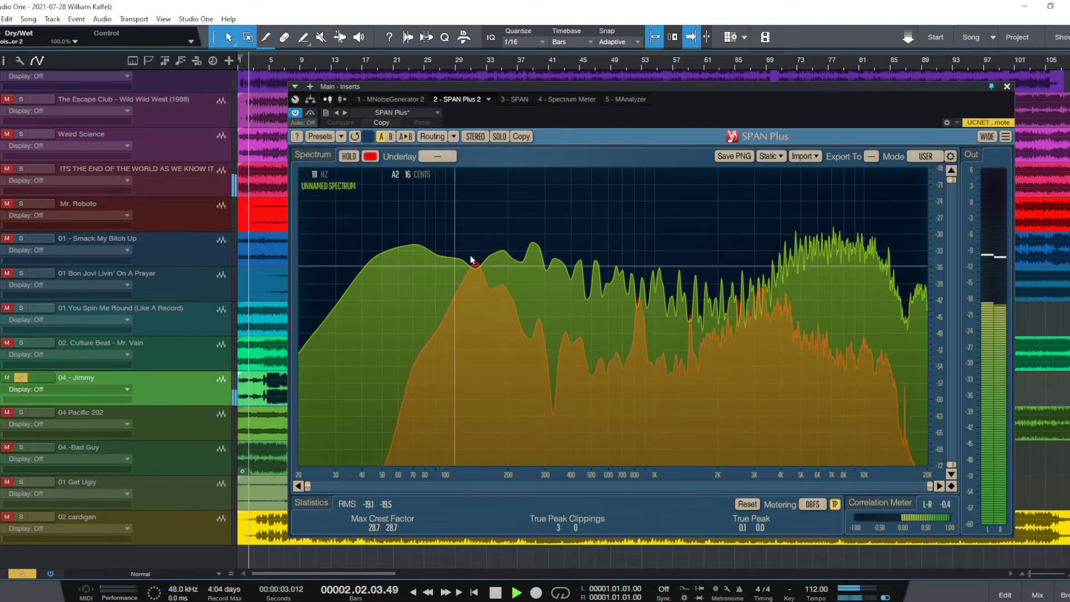
Solo the Boom boom tap (prodigy) track and play it with the SPAN Plus window placed below its track lane.
{"action": "left_click_drag", "start_coordinate": [598, 87], "coordinate": [722, 275]}
{"action": "key", "text": "space"}
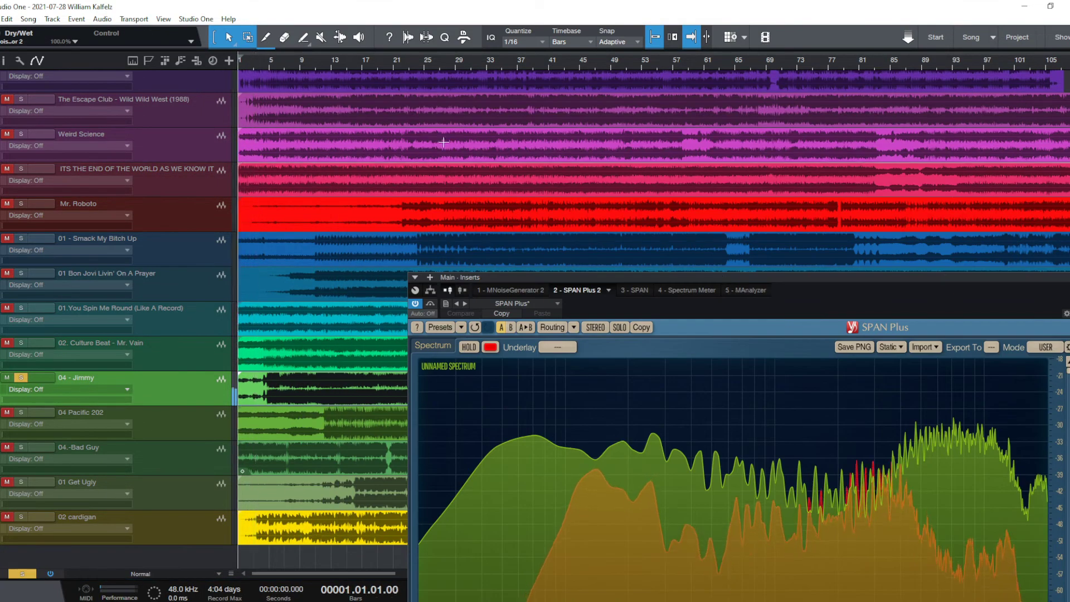
{"action": "scroll", "coordinate": [414, 141], "scroll_direction": "up", "scroll_amount": 5}
{"action": "scroll", "coordinate": [415, 146], "scroll_direction": "up", "scroll_amount": 12}
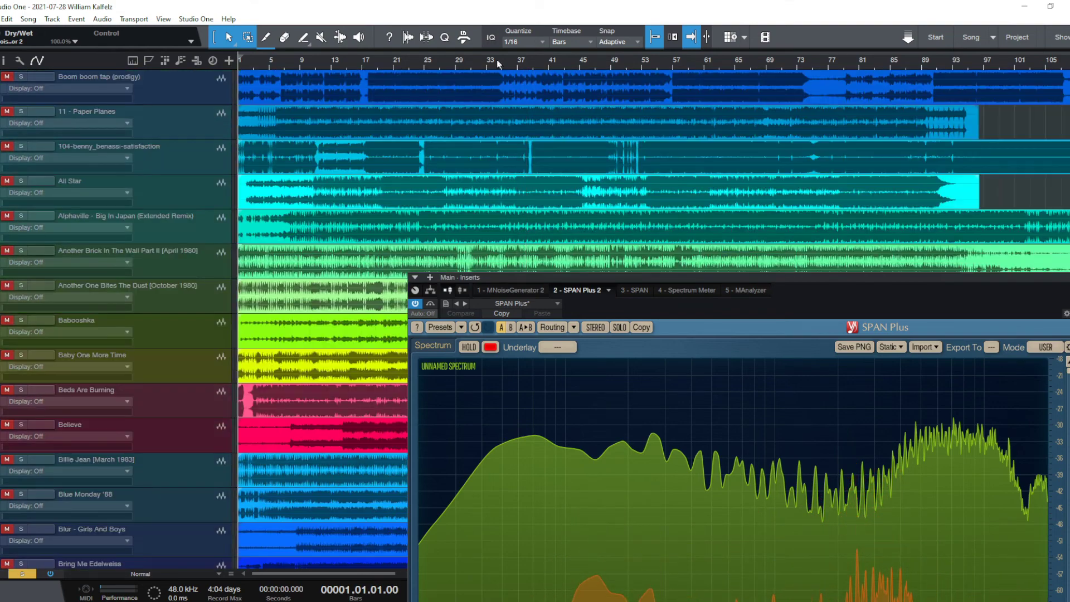
{"action": "left_click", "coordinate": [191, 86]}
{"action": "left_click_drag", "start_coordinate": [738, 279], "coordinate": [616, 155]}
{"action": "key", "text": "space"}
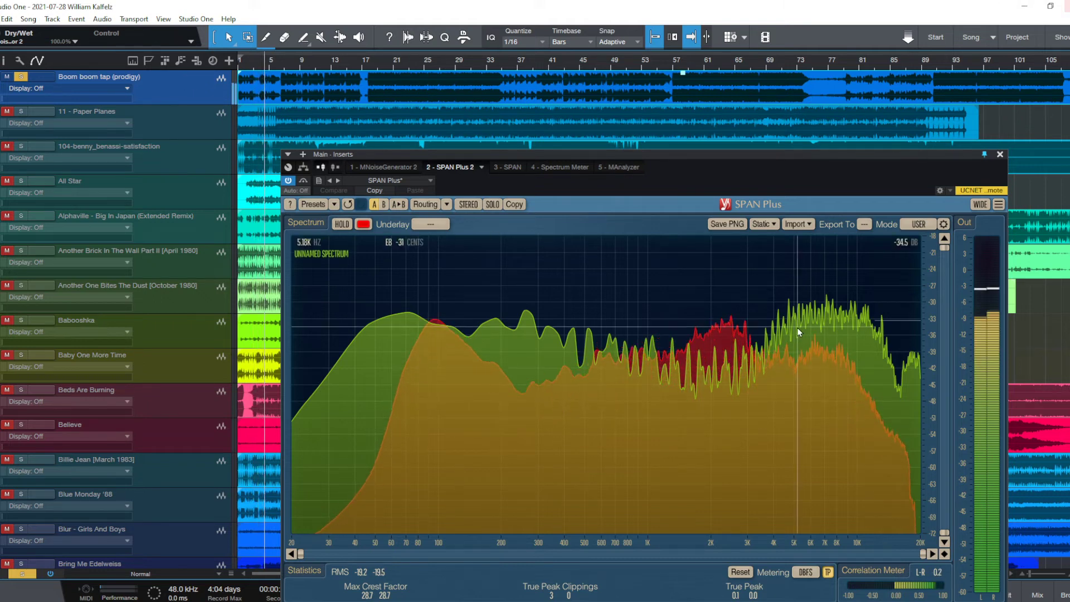
Capture the Boom boom tap (prodigy) spectrum into the second static spectrum slot and close the editor.
{"action": "left_click", "coordinate": [765, 224]}
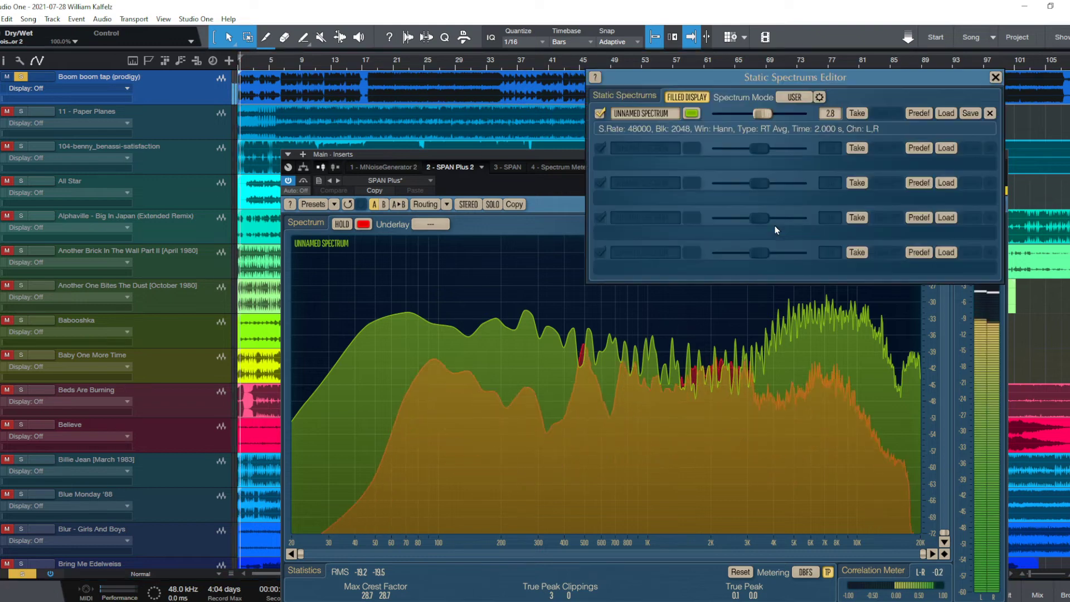
{"action": "left_click", "coordinate": [856, 149]}
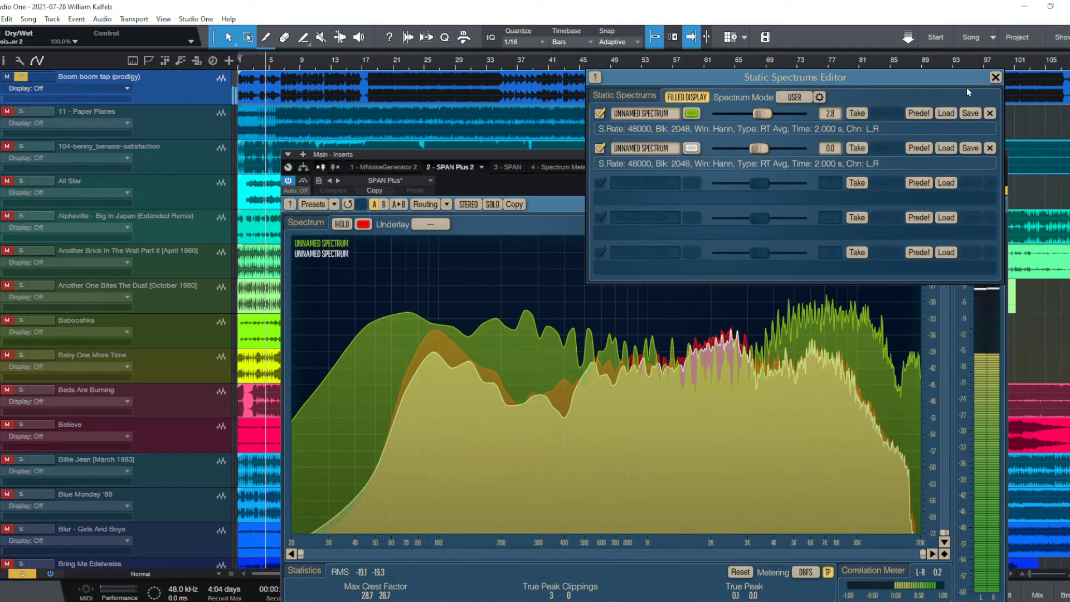
{"action": "left_click", "coordinate": [995, 77]}
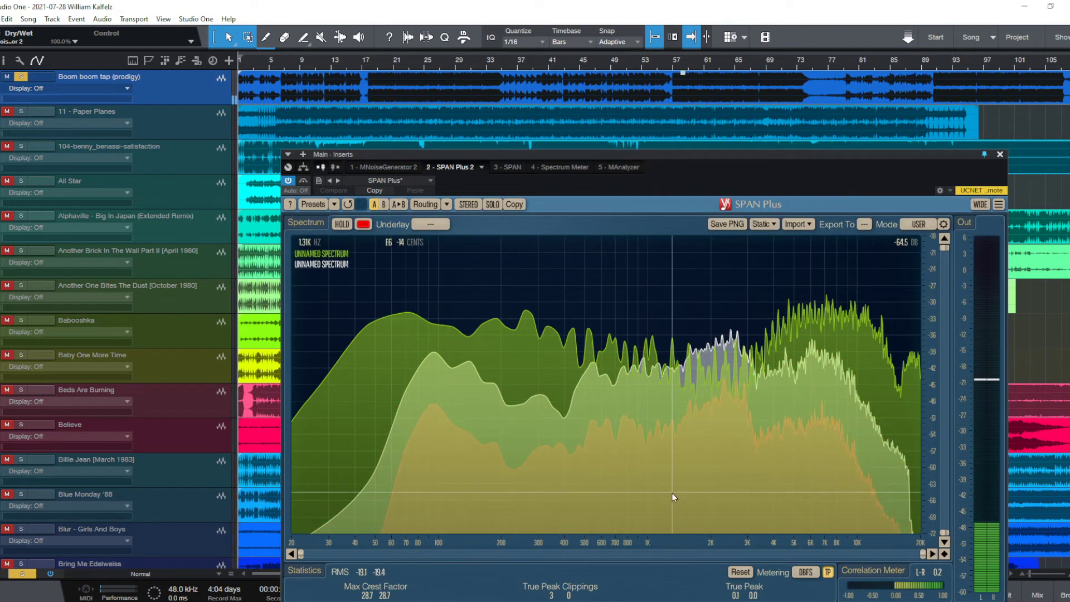
Solo the 11 - Paper Planes track for comparison with both captured spectra and close SPAN Plus with the mixer shown.
{"action": "left_click", "coordinate": [168, 122]}
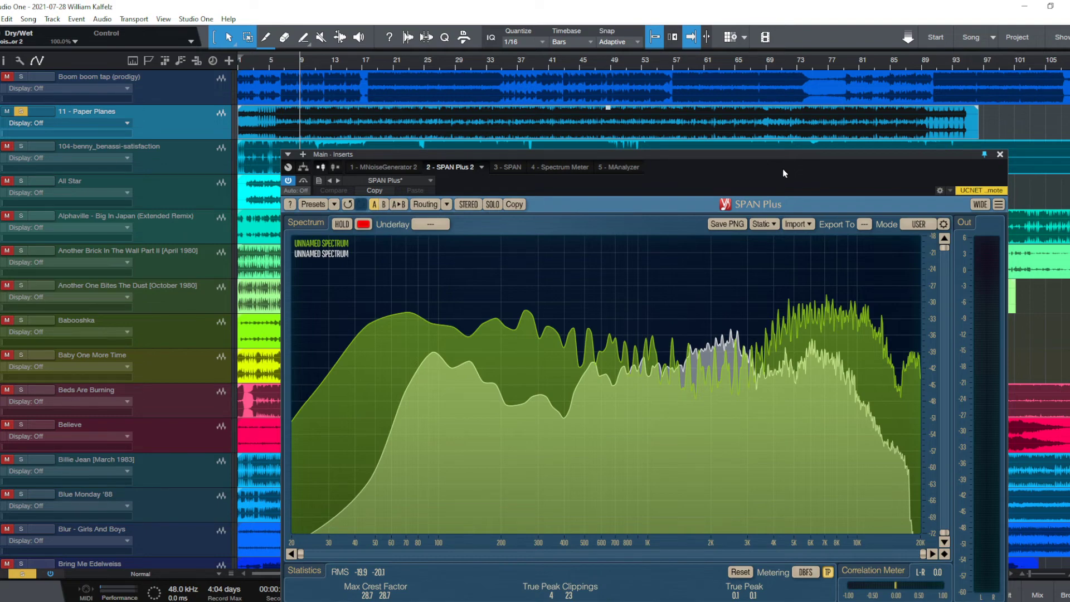
{"action": "key", "text": "F3"}
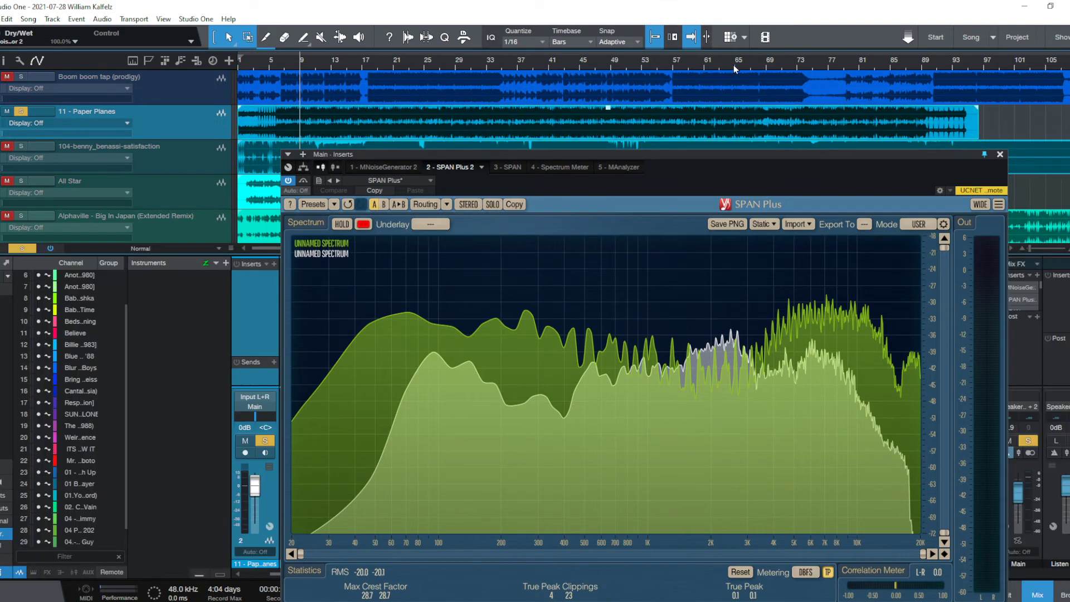
{"action": "left_click", "coordinate": [998, 154]}
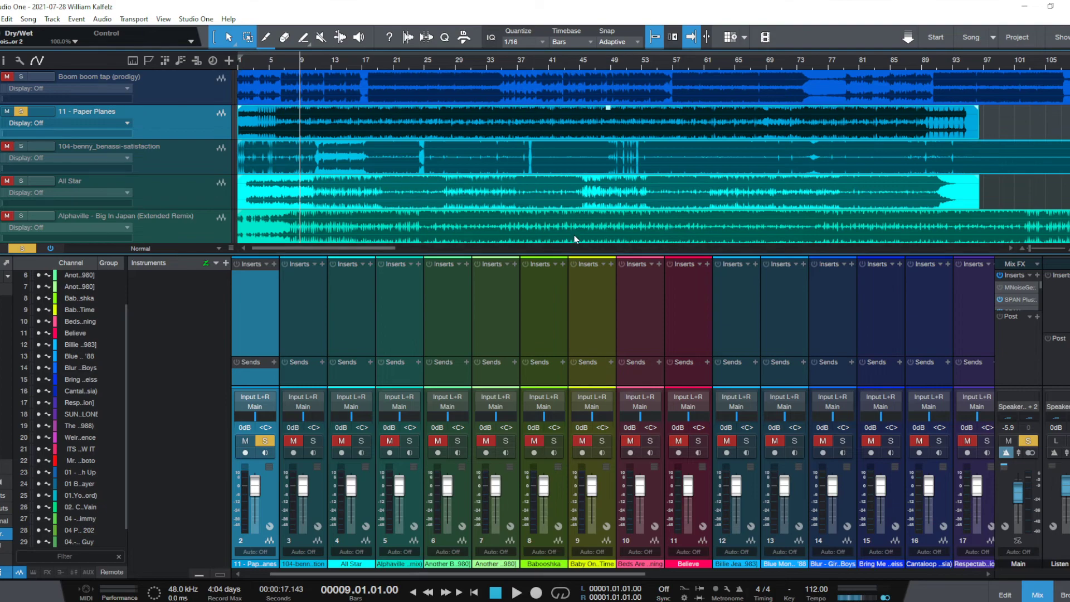
Activate and open MNoiseGenerator on the main output and show its pink noise in SPAN Plus beside it.
{"action": "key", "text": "F3"}
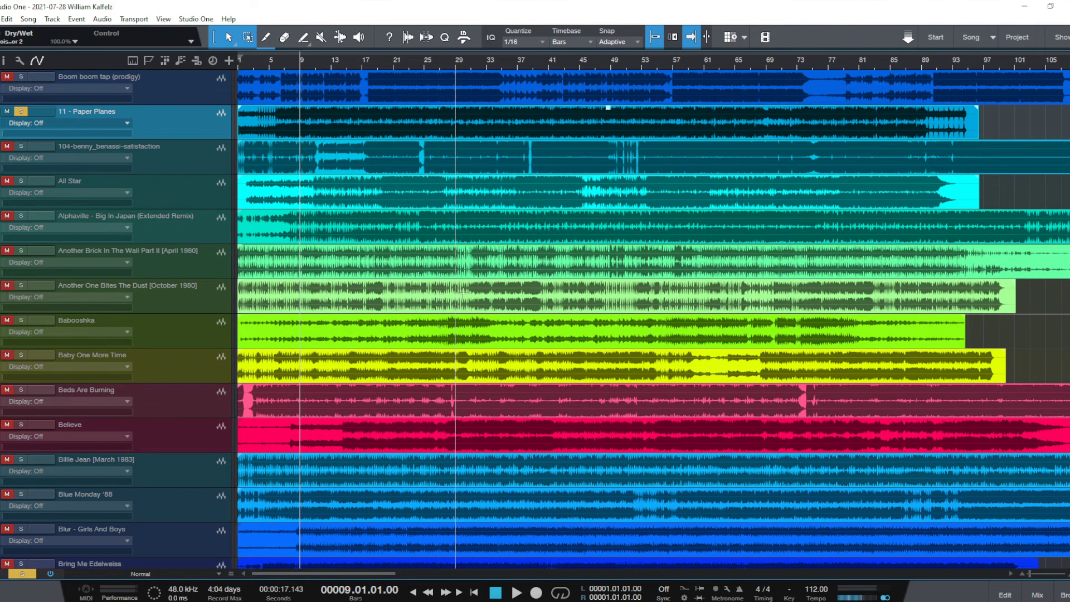
{"action": "scroll", "coordinate": [479, 300], "scroll_direction": "down", "scroll_amount": 10}
{"action": "scroll", "coordinate": [484, 302], "scroll_direction": "down", "scroll_amount": 3}
{"action": "key", "text": "F3"}
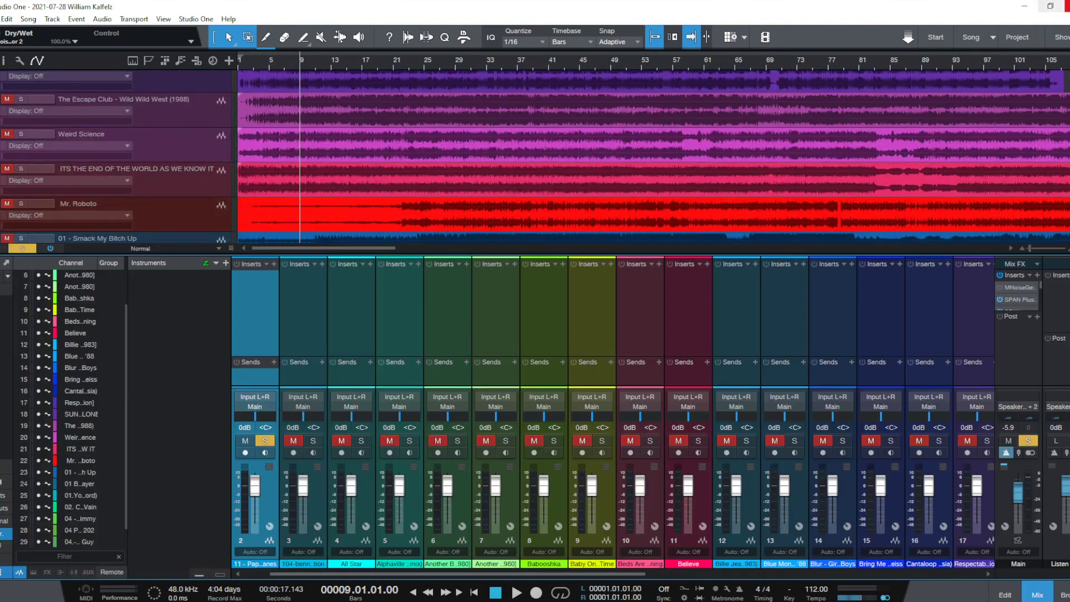
{"action": "left_click", "coordinate": [1015, 289]}
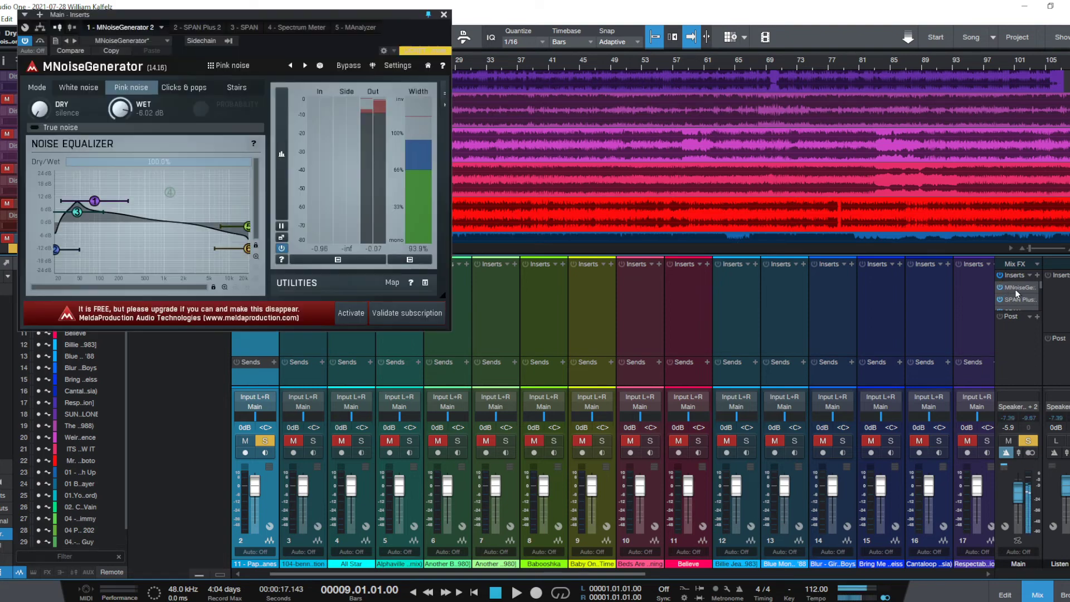
{"action": "left_click", "coordinate": [1020, 299]}
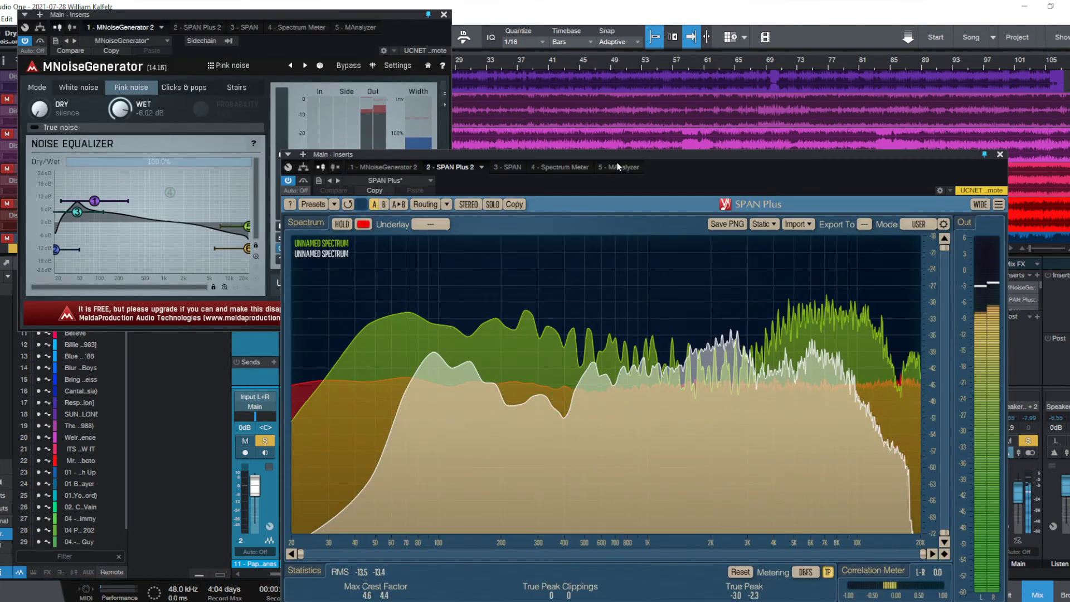
{"action": "left_click_drag", "start_coordinate": [666, 156], "coordinate": [725, 109]}
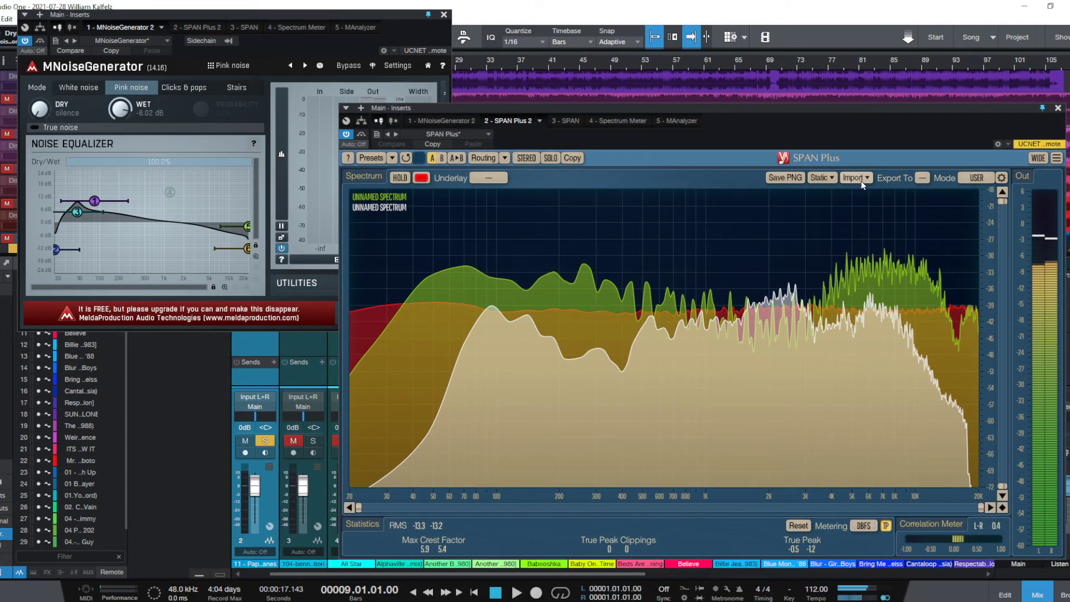
Close SPAN Plus and open the SPAN insert of the main output beside MNoiseGenerator.
{"action": "left_click", "coordinate": [1058, 108]}
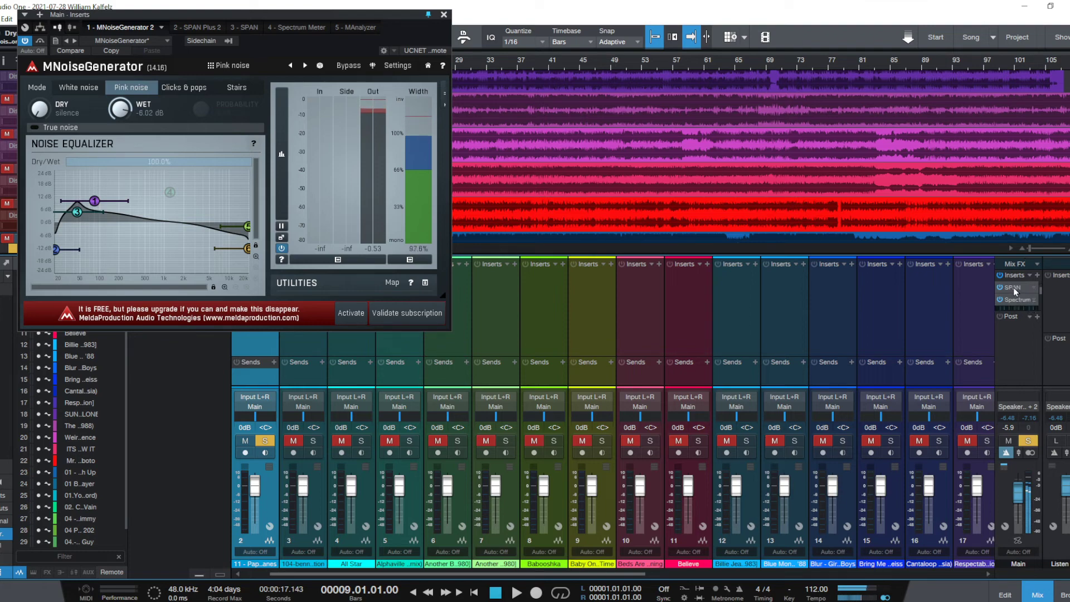
{"action": "left_click", "coordinate": [1013, 288]}
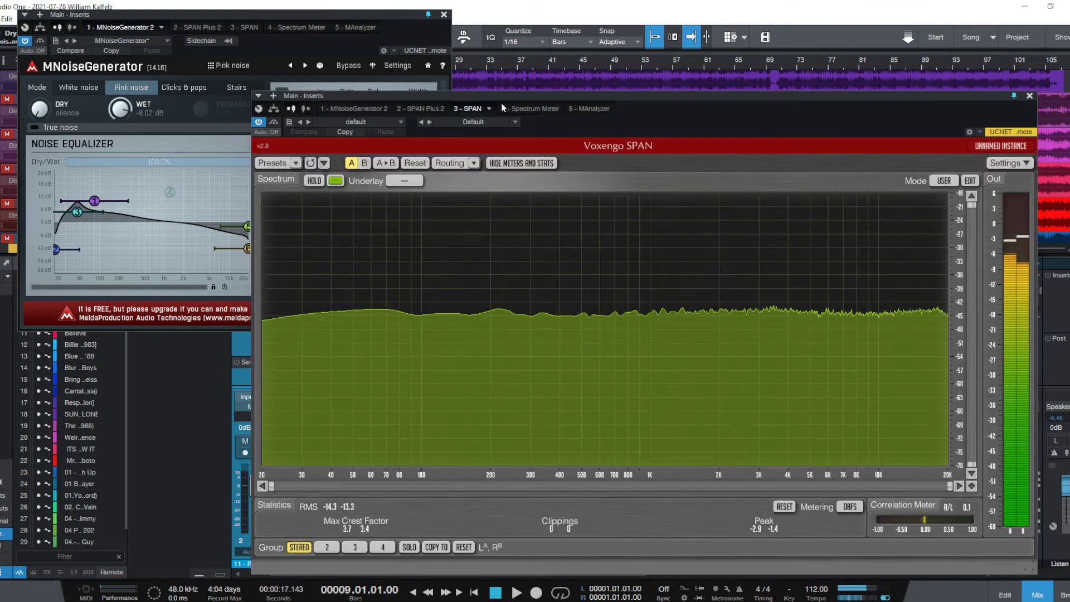
{"action": "left_click_drag", "start_coordinate": [503, 107], "coordinate": [550, 126]}
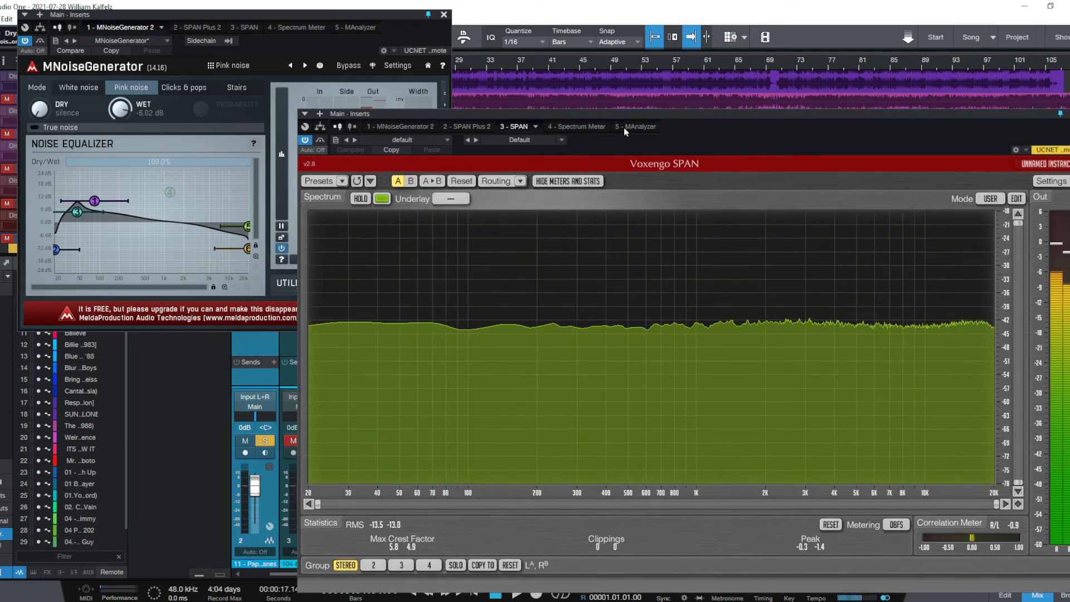
Examine MNoiseGenerator's pink noise equalizer curve alongside the resulting spectrum in SPAN.
{"action": "left_click", "coordinate": [367, 17]}
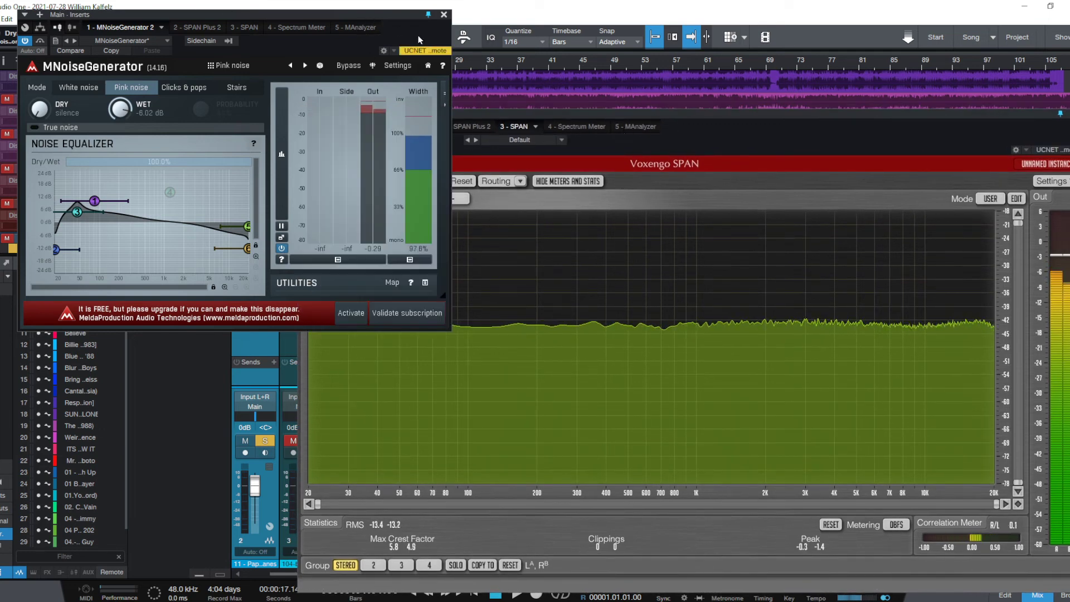
{"action": "left_click", "coordinate": [717, 125]}
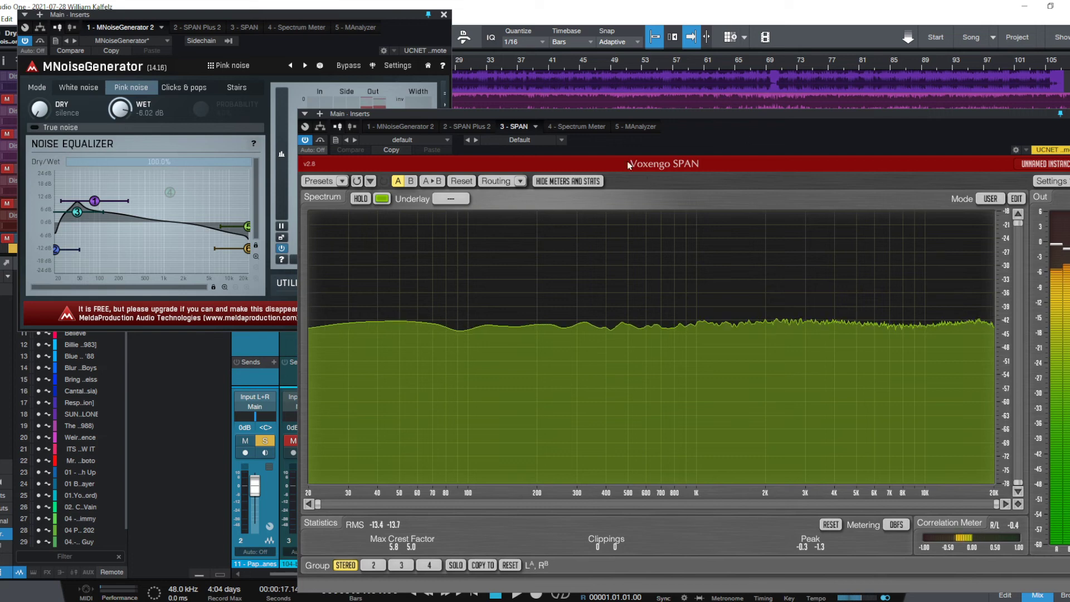
{"action": "left_click", "coordinate": [937, 84]}
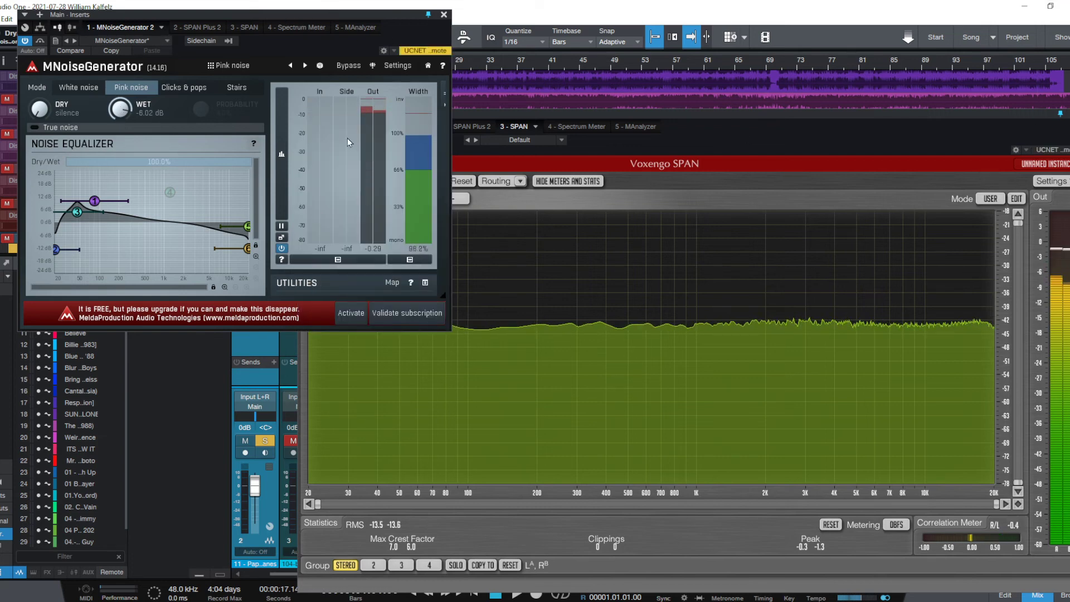
{"action": "left_click", "coordinate": [747, 190]}
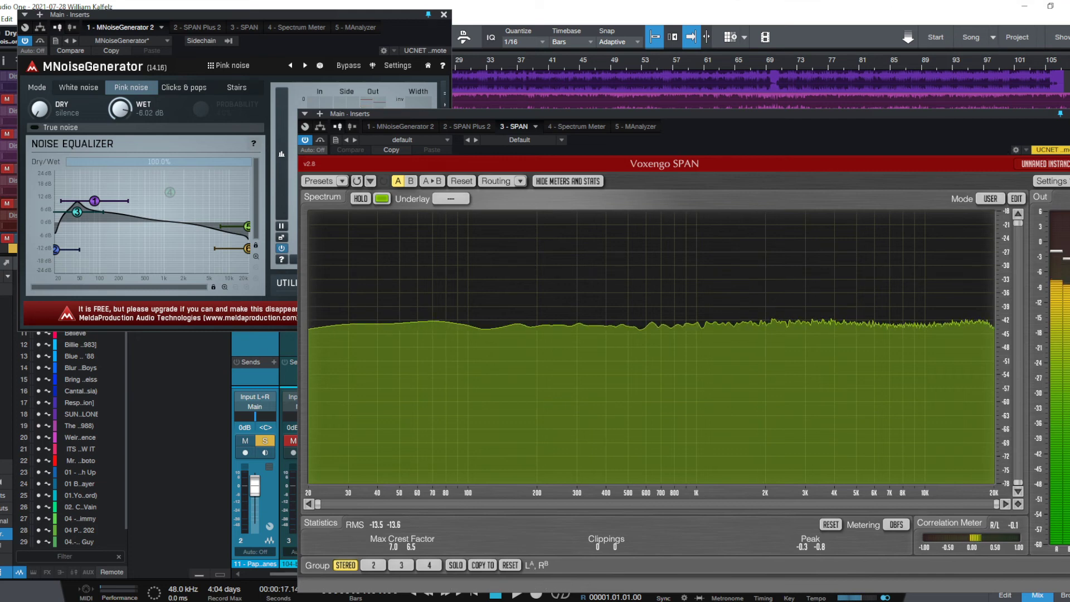
{"action": "left_click", "coordinate": [183, 110]}
{"action": "left_click", "coordinate": [740, 187]}
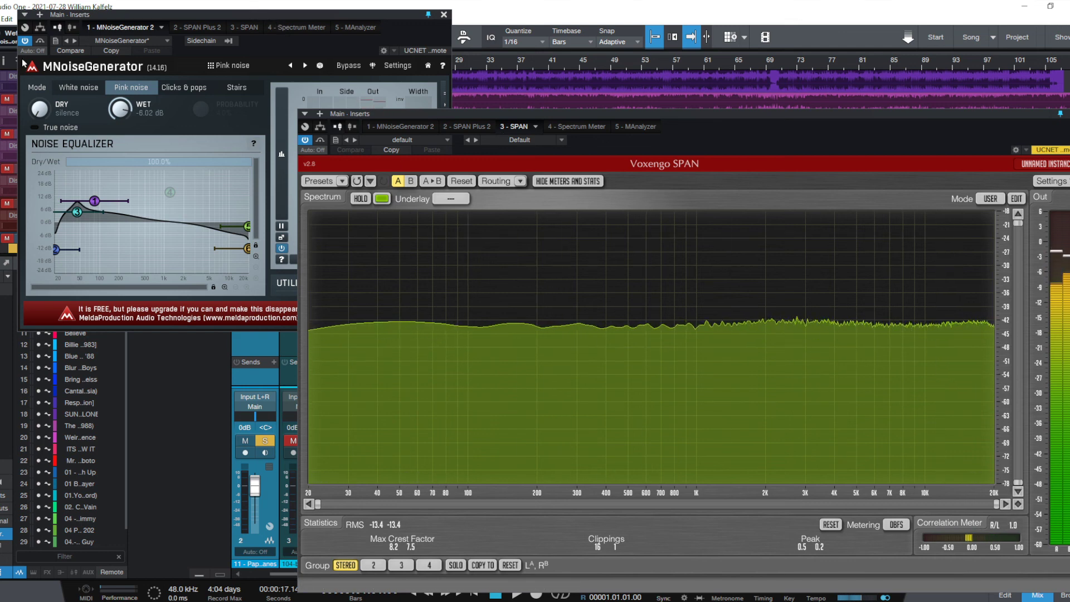
Deactivate MNoiseGenerator on the main output and move its window over the SPAN window.
{"action": "left_click", "coordinate": [434, 31]}
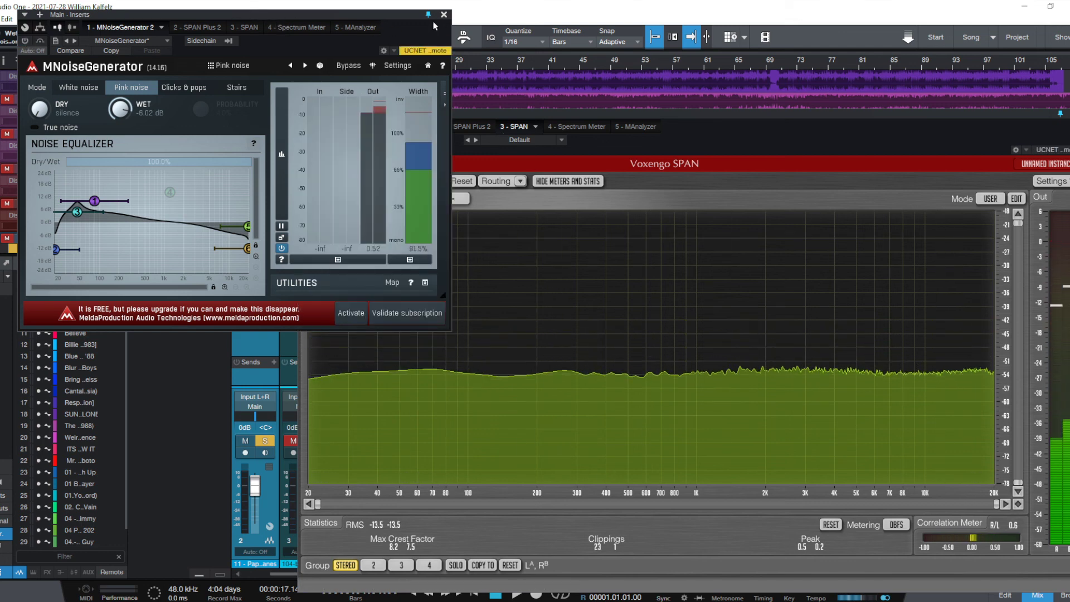
{"action": "left_click_drag", "start_coordinate": [305, 15], "coordinate": [392, 45]}
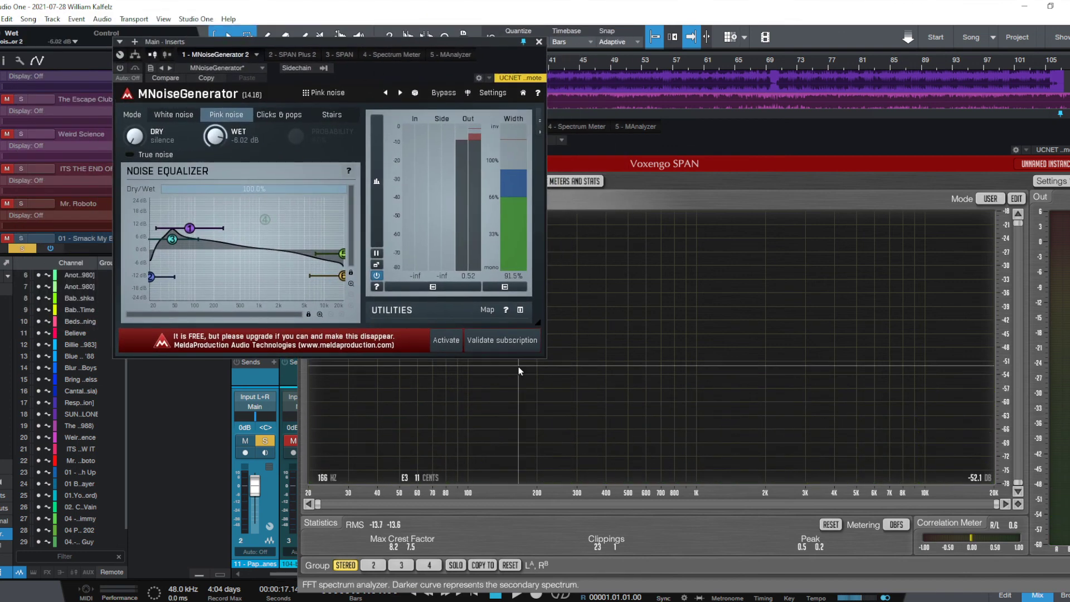